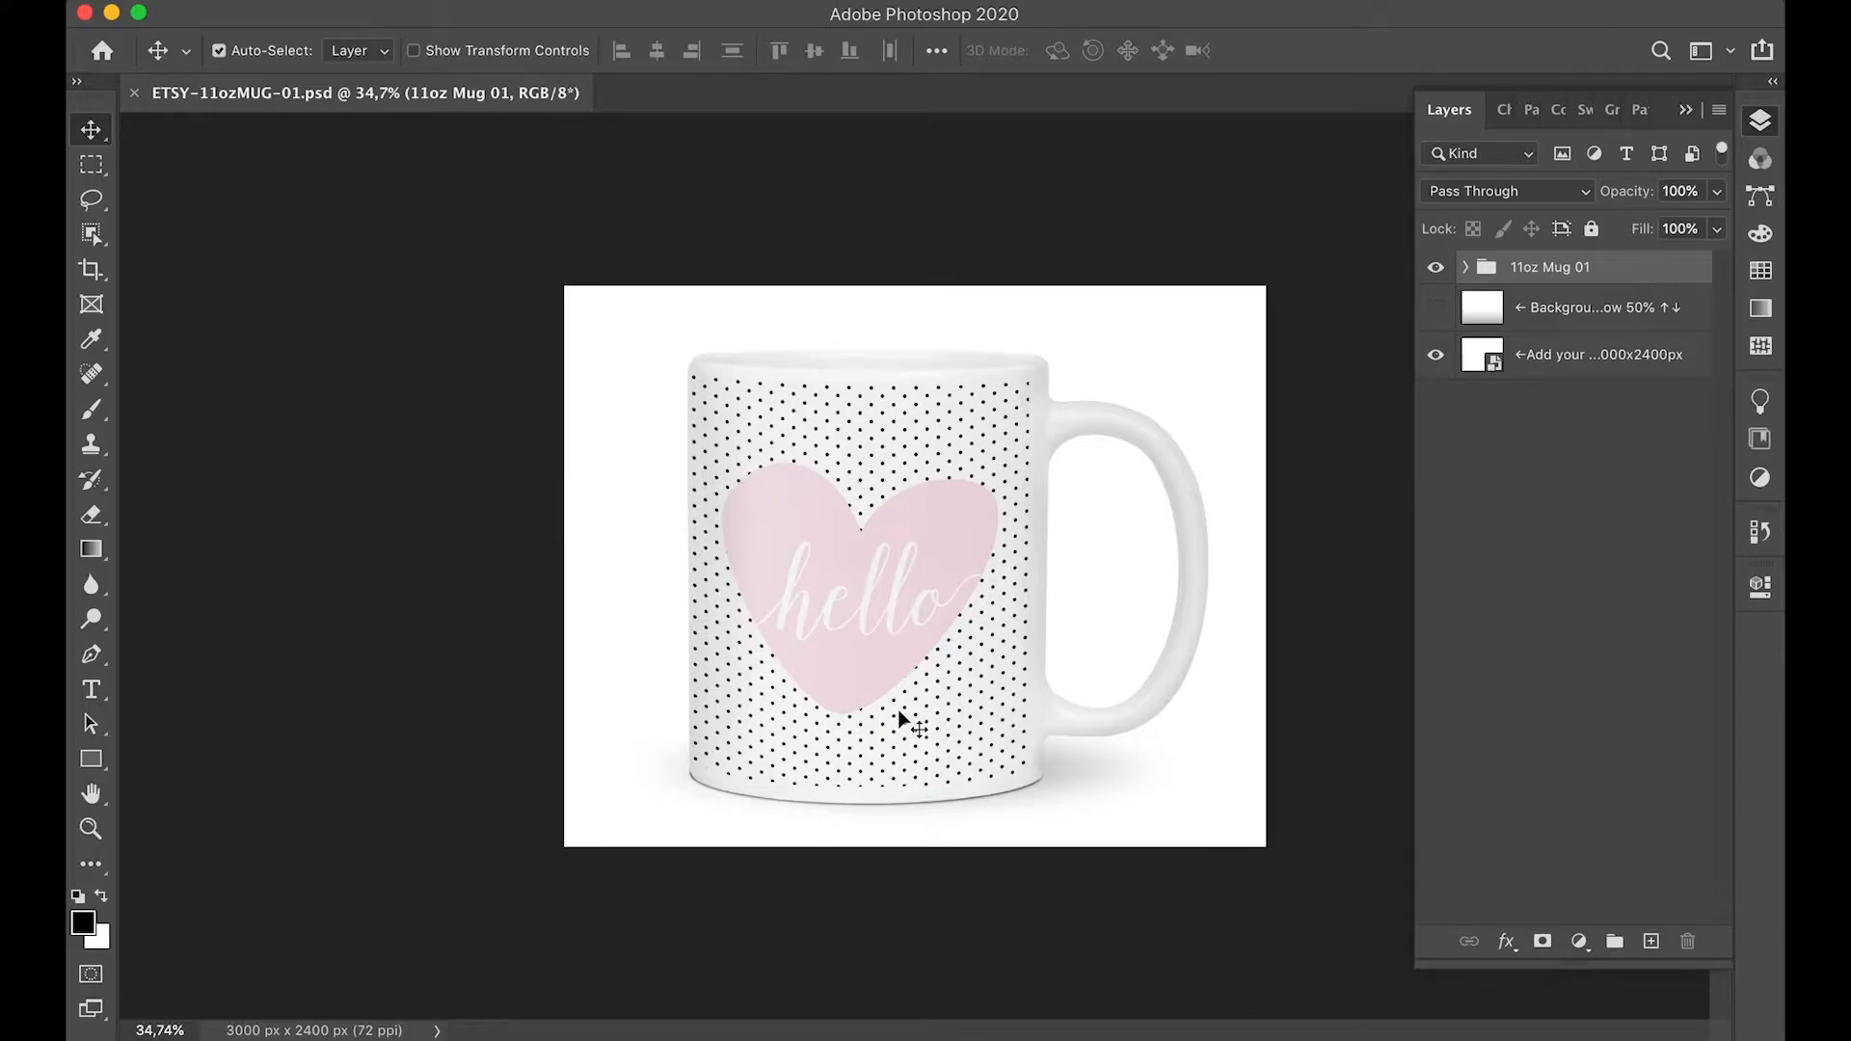
- Expand the 11oz Mug 01 group and go through the highlights, shadows, mug design, mug, mug shadow and background layers one by one
{"action": "left_click_drag", "start_coordinate": [901, 719], "coordinate": [962, 690]}
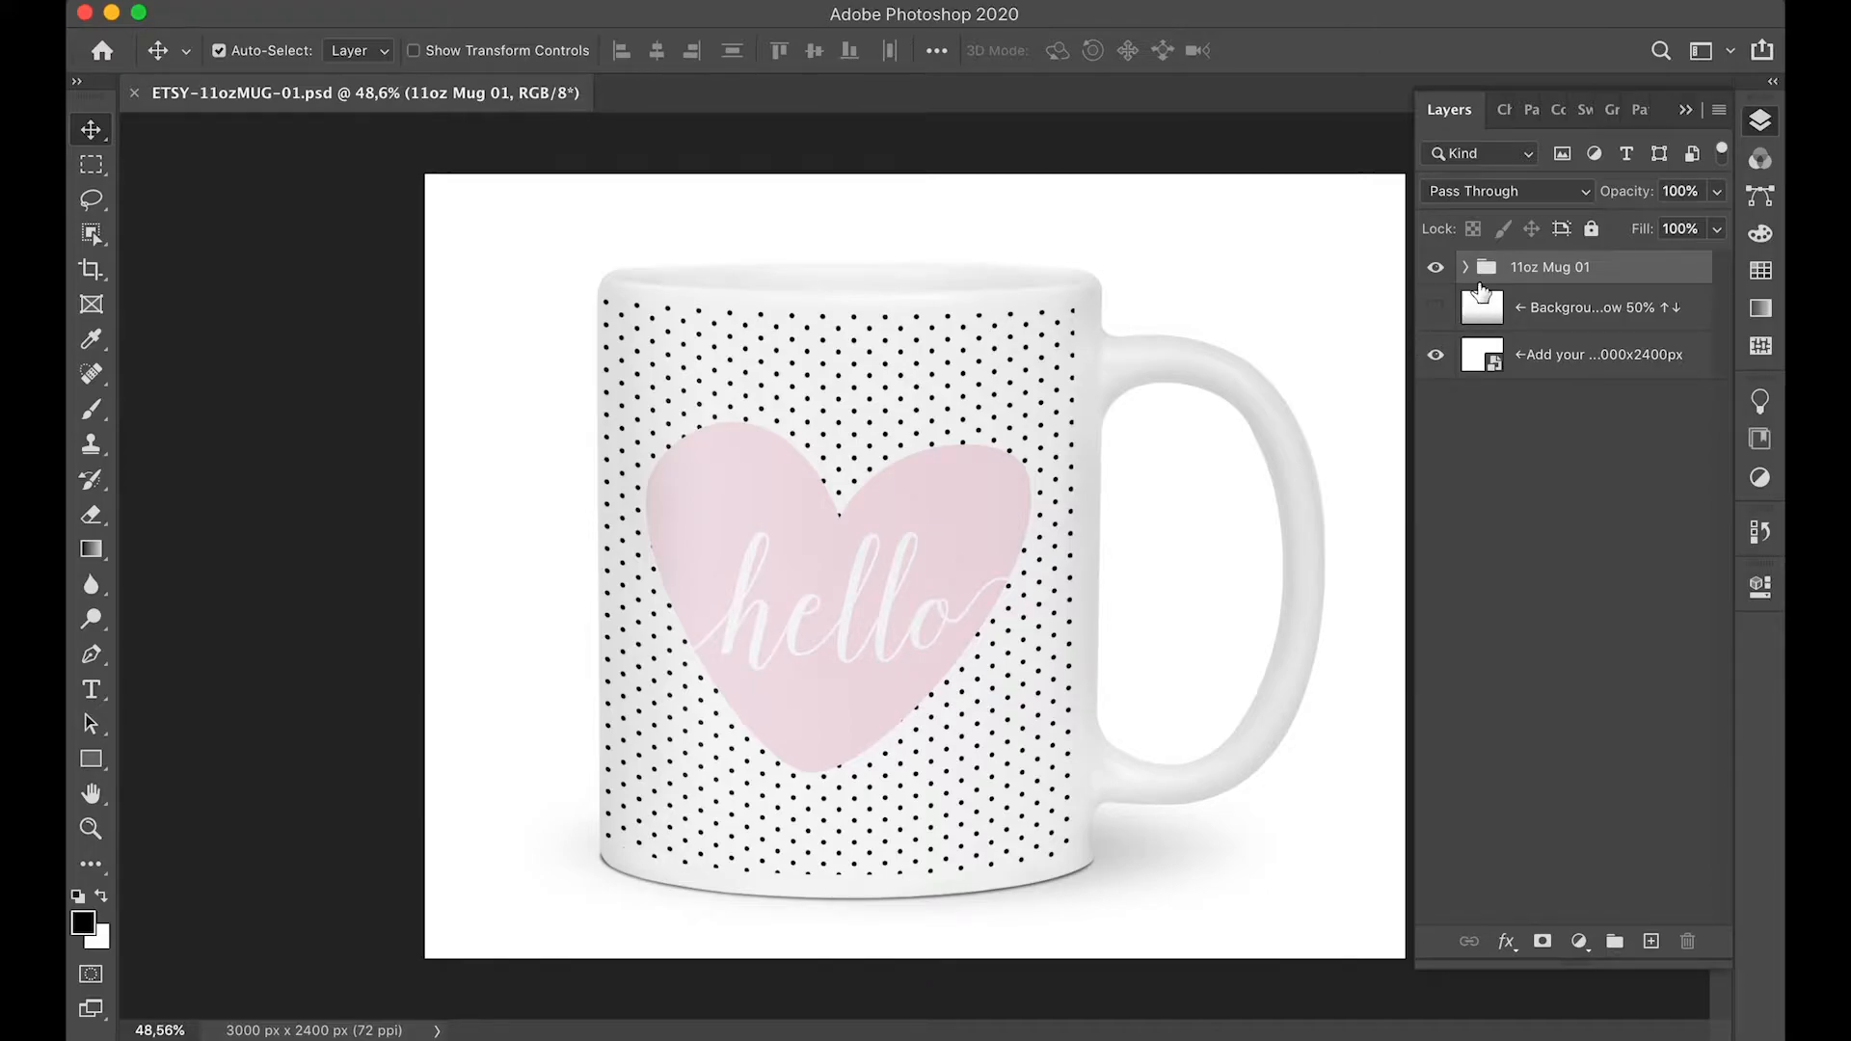
{"action": "left_click", "coordinate": [1466, 267]}
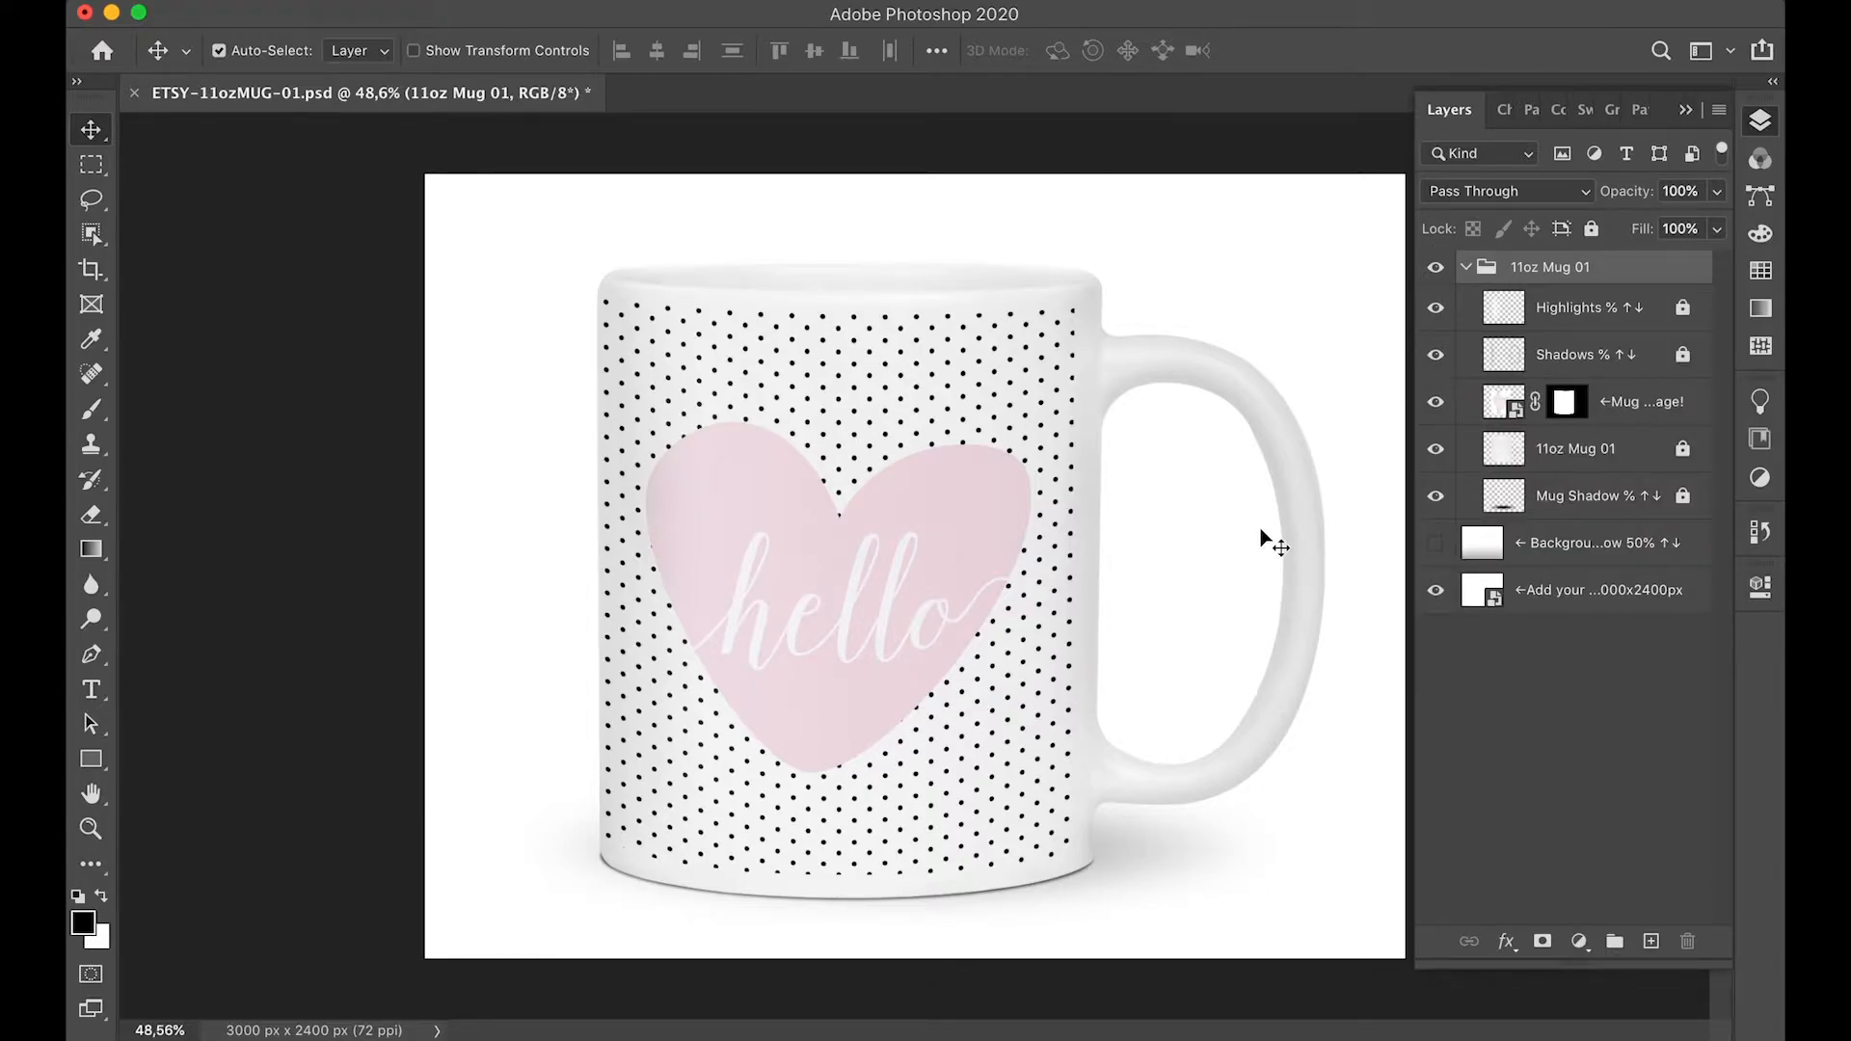
{"action": "left_click", "coordinate": [1598, 324]}
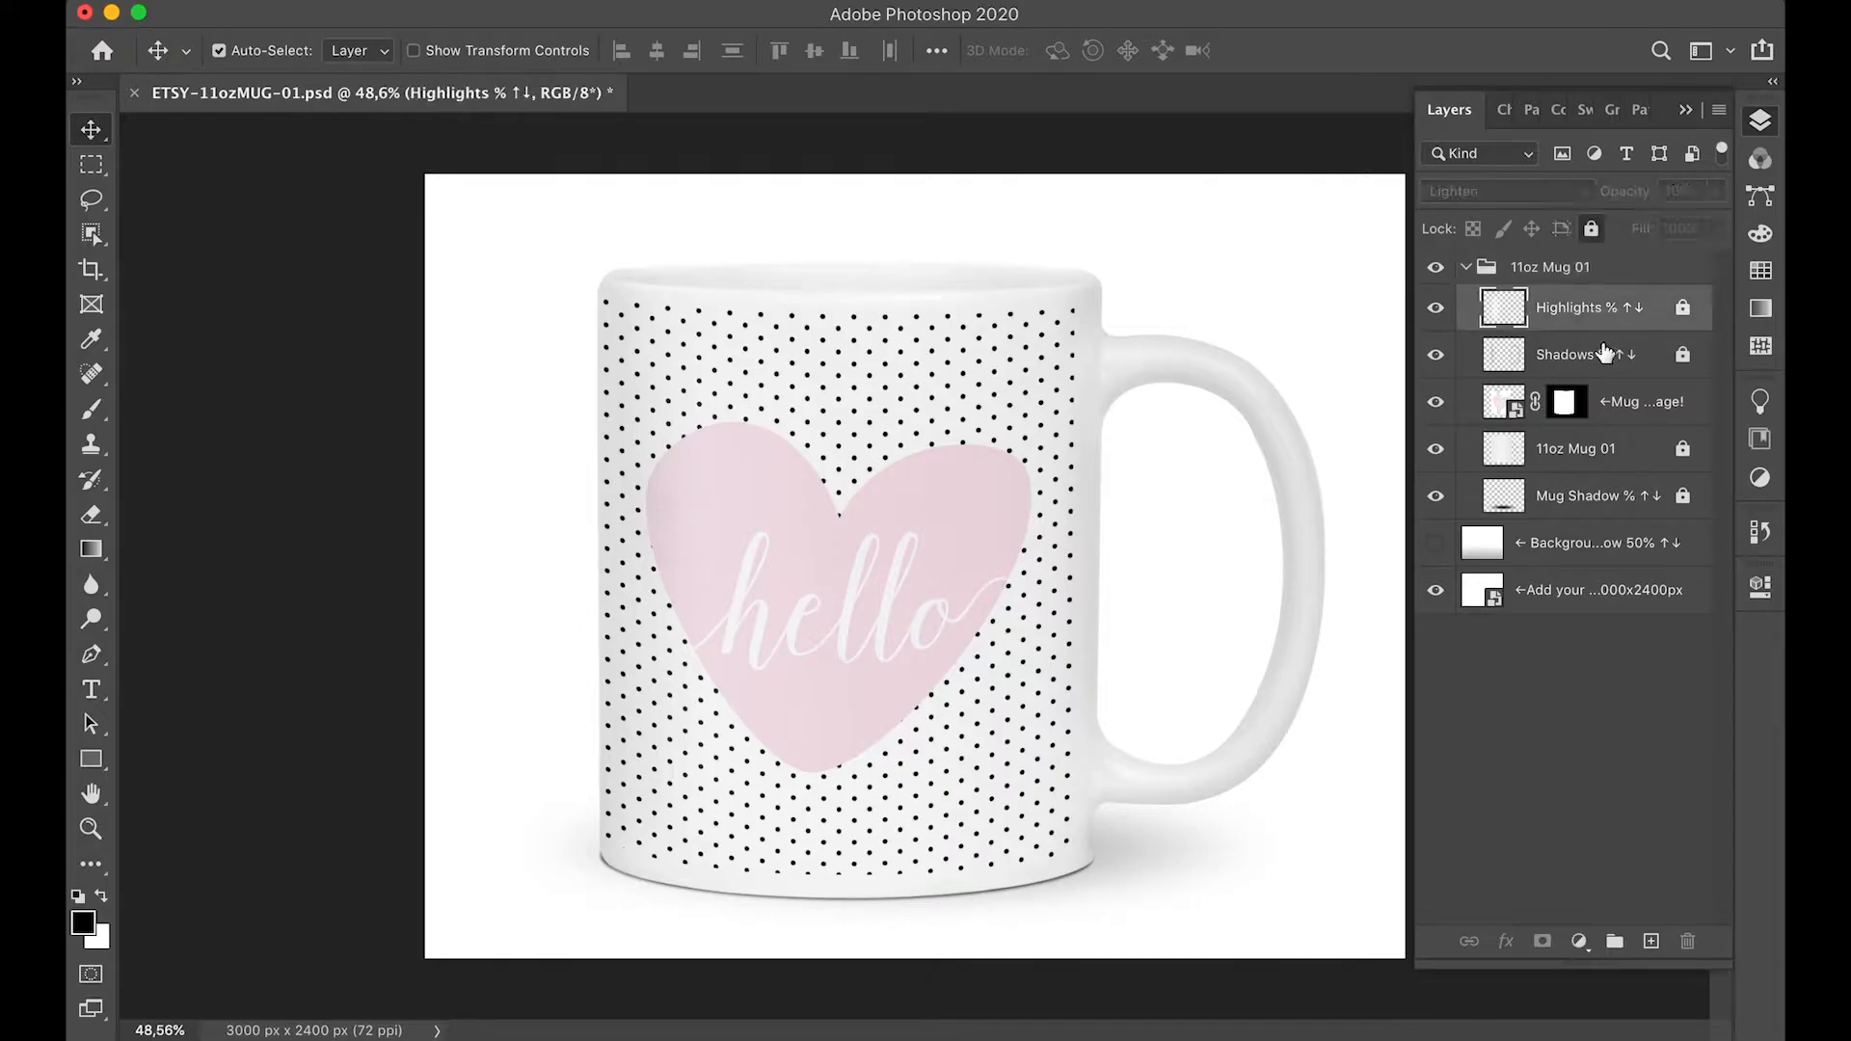
{"action": "left_click", "coordinate": [1597, 360]}
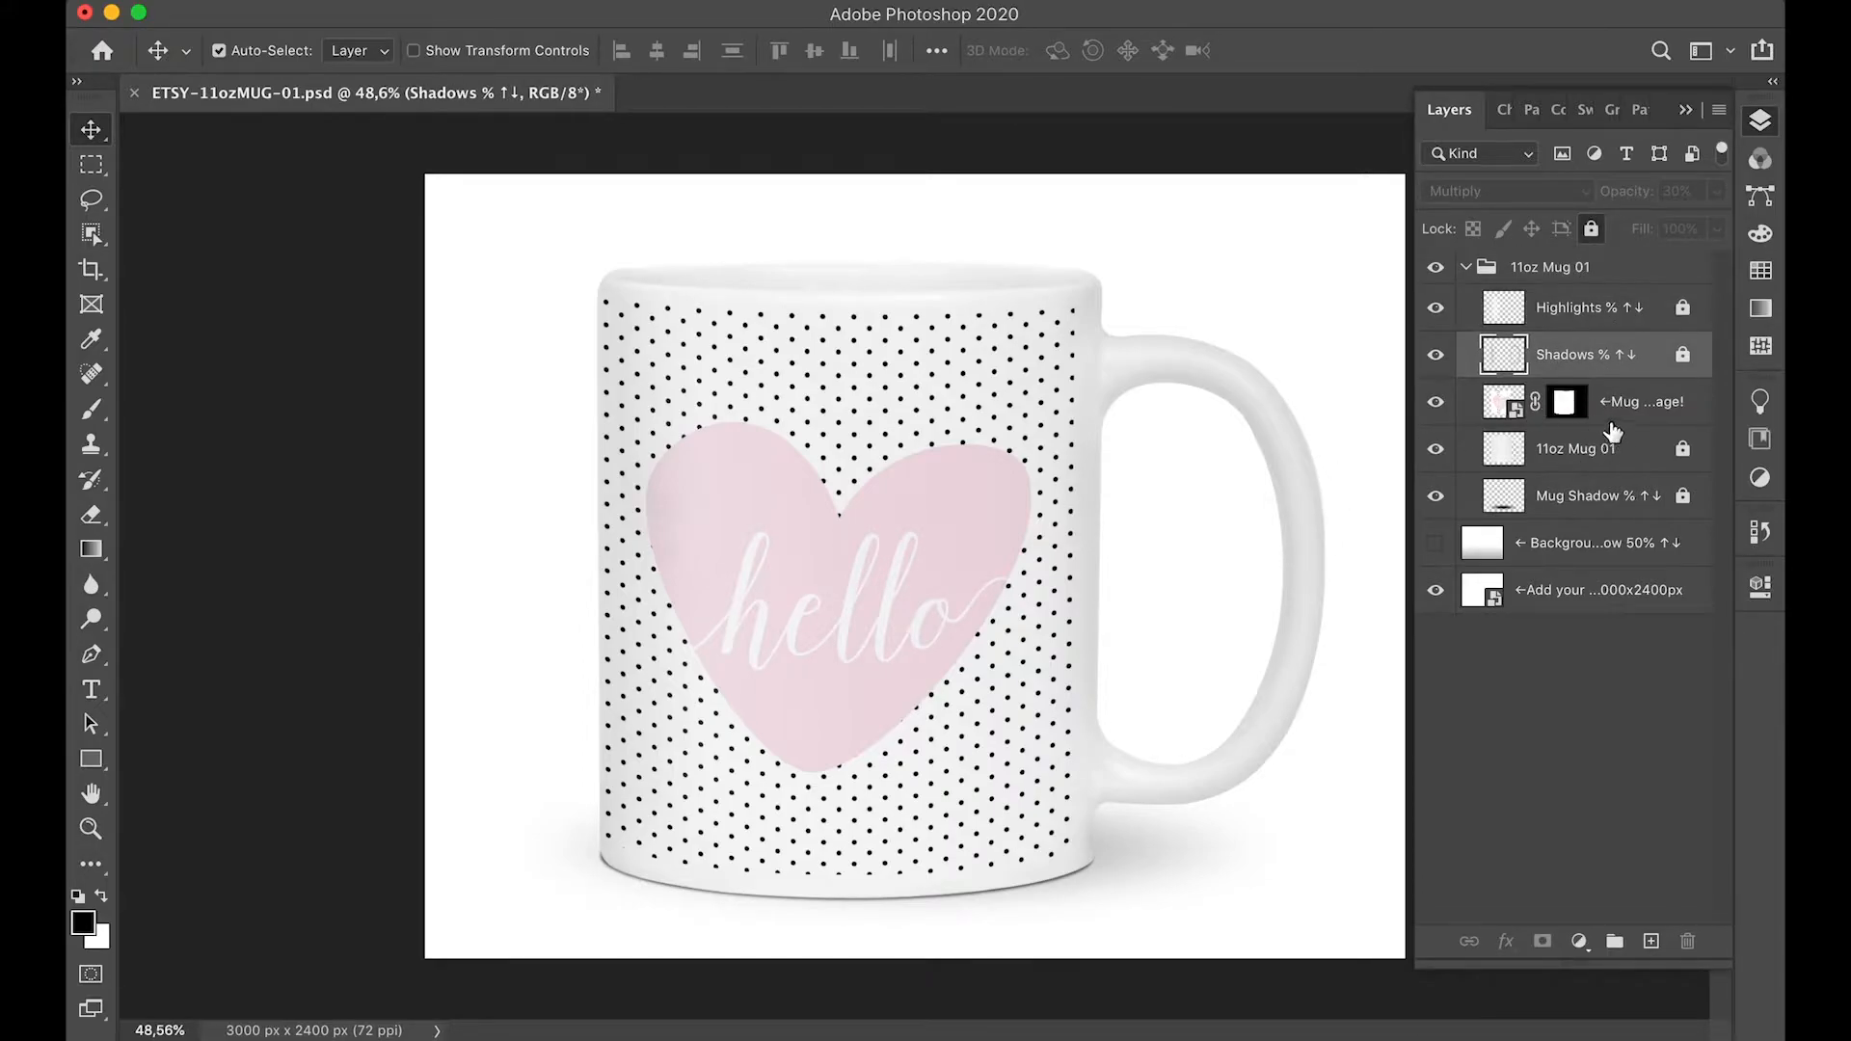
{"action": "left_click", "coordinate": [1625, 413]}
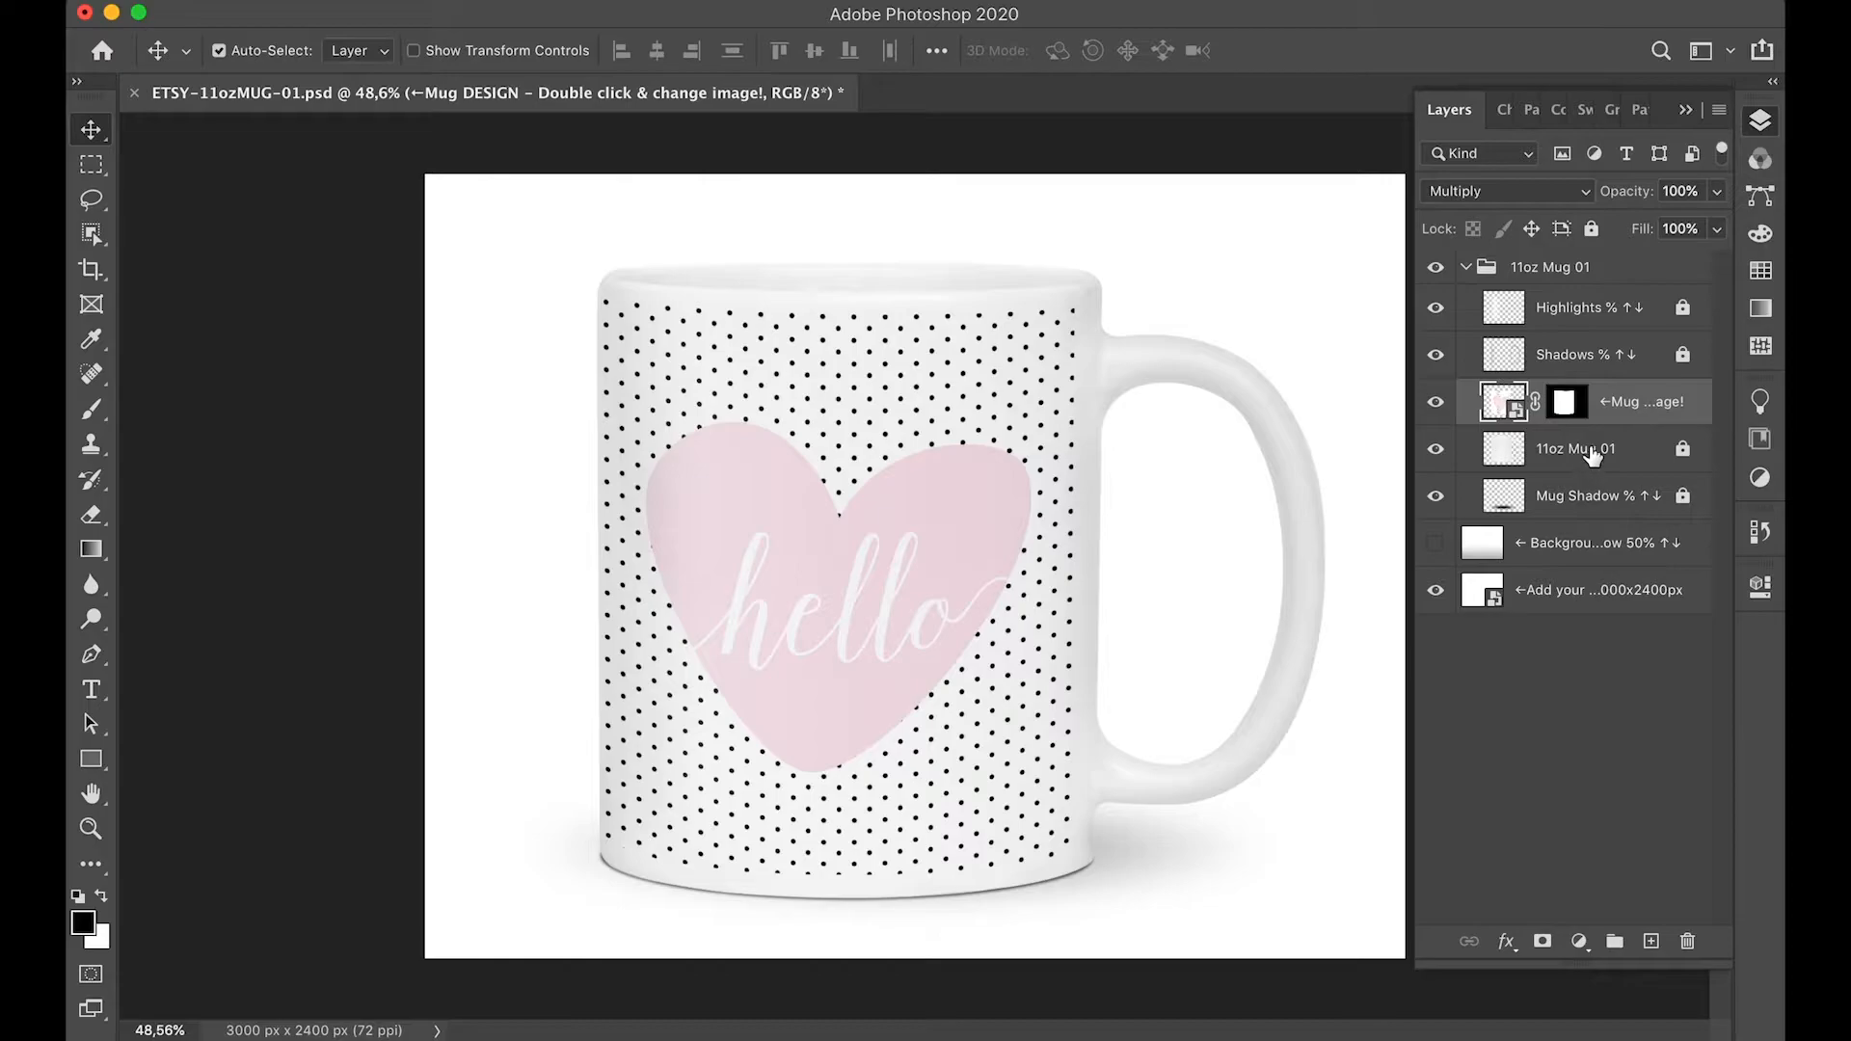
{"action": "left_click", "coordinate": [1592, 456]}
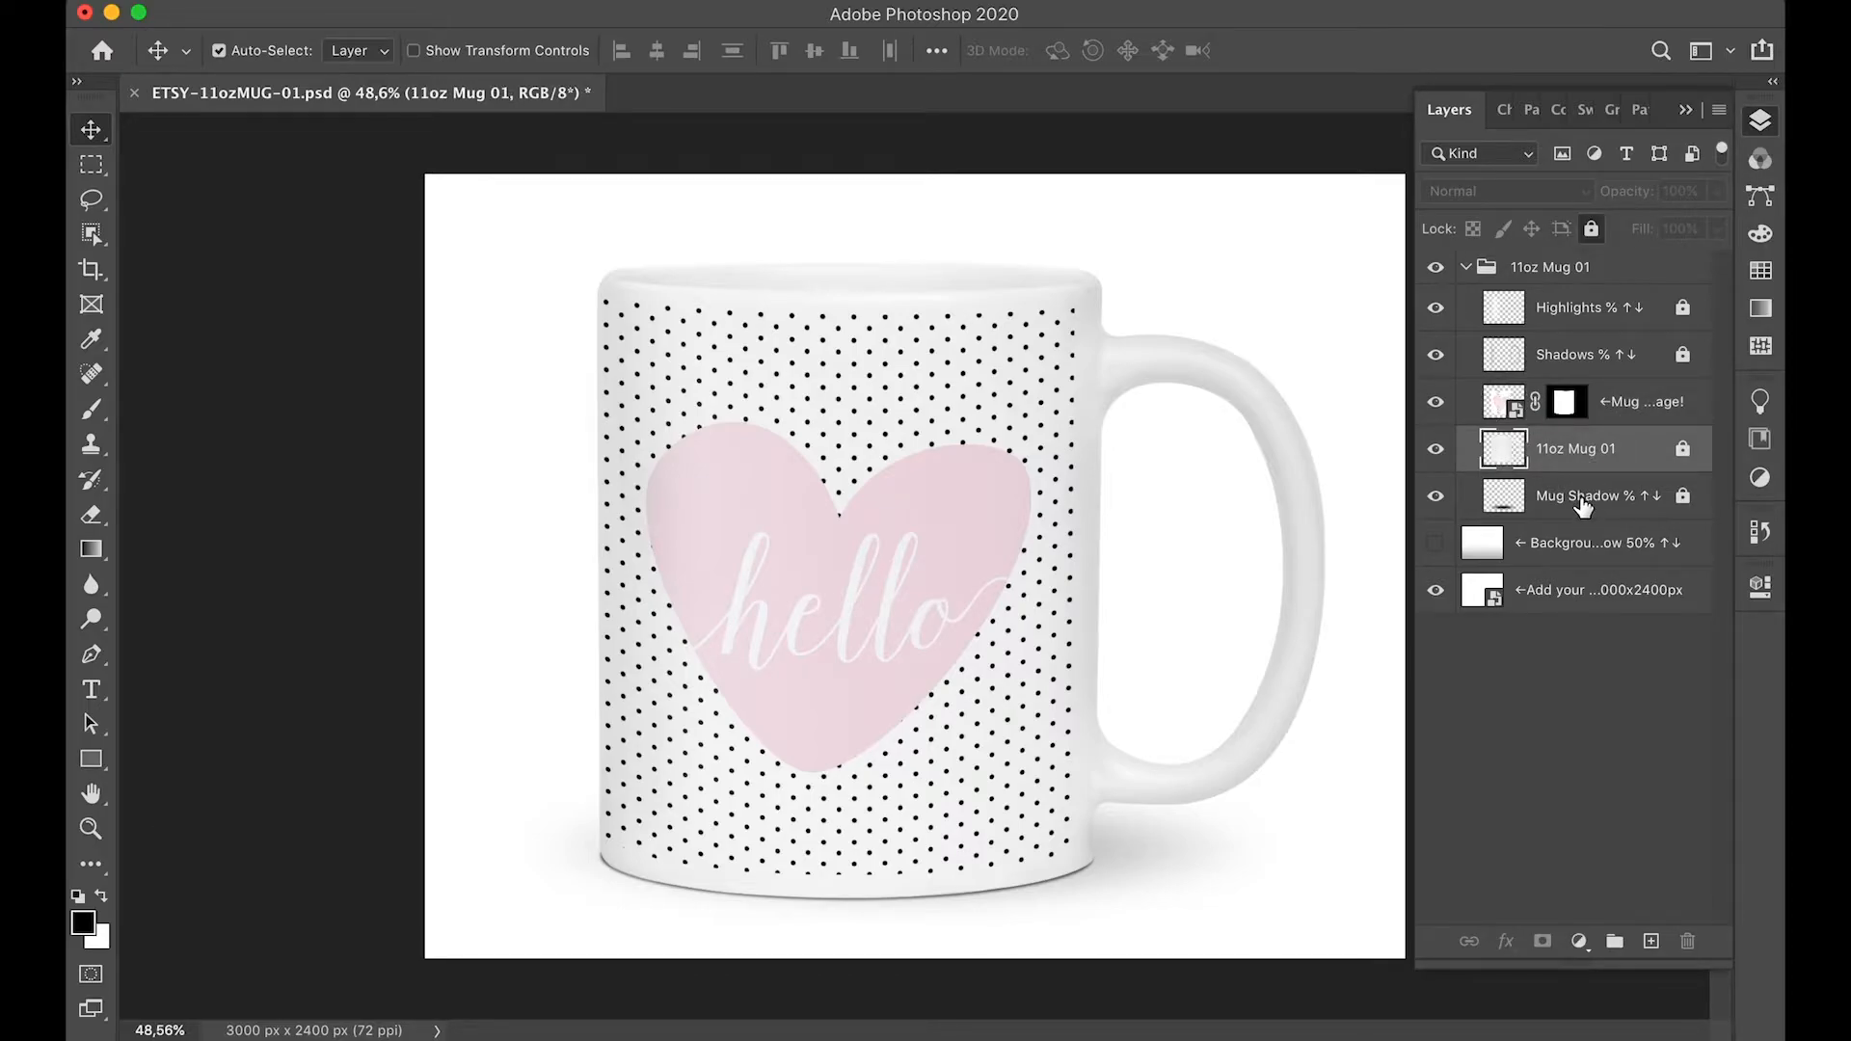
{"action": "left_click", "coordinate": [1583, 506]}
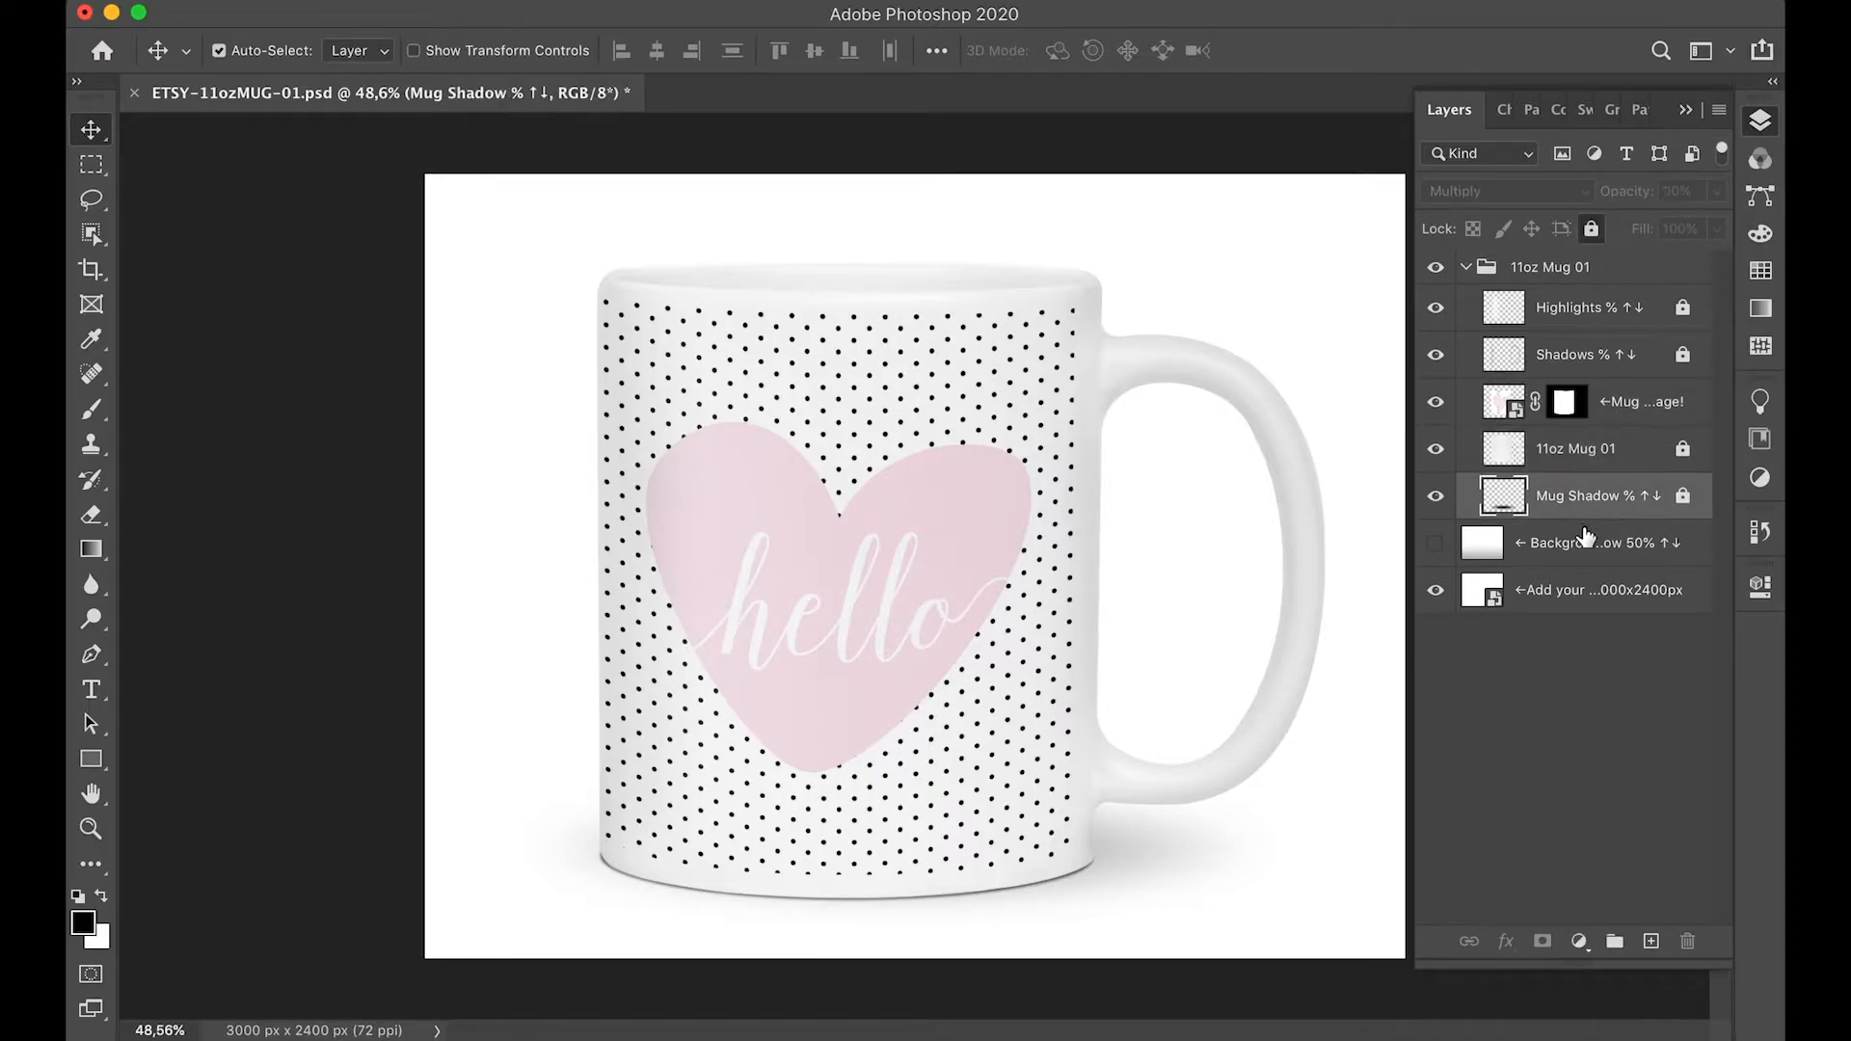
{"action": "left_click", "coordinate": [1570, 590]}
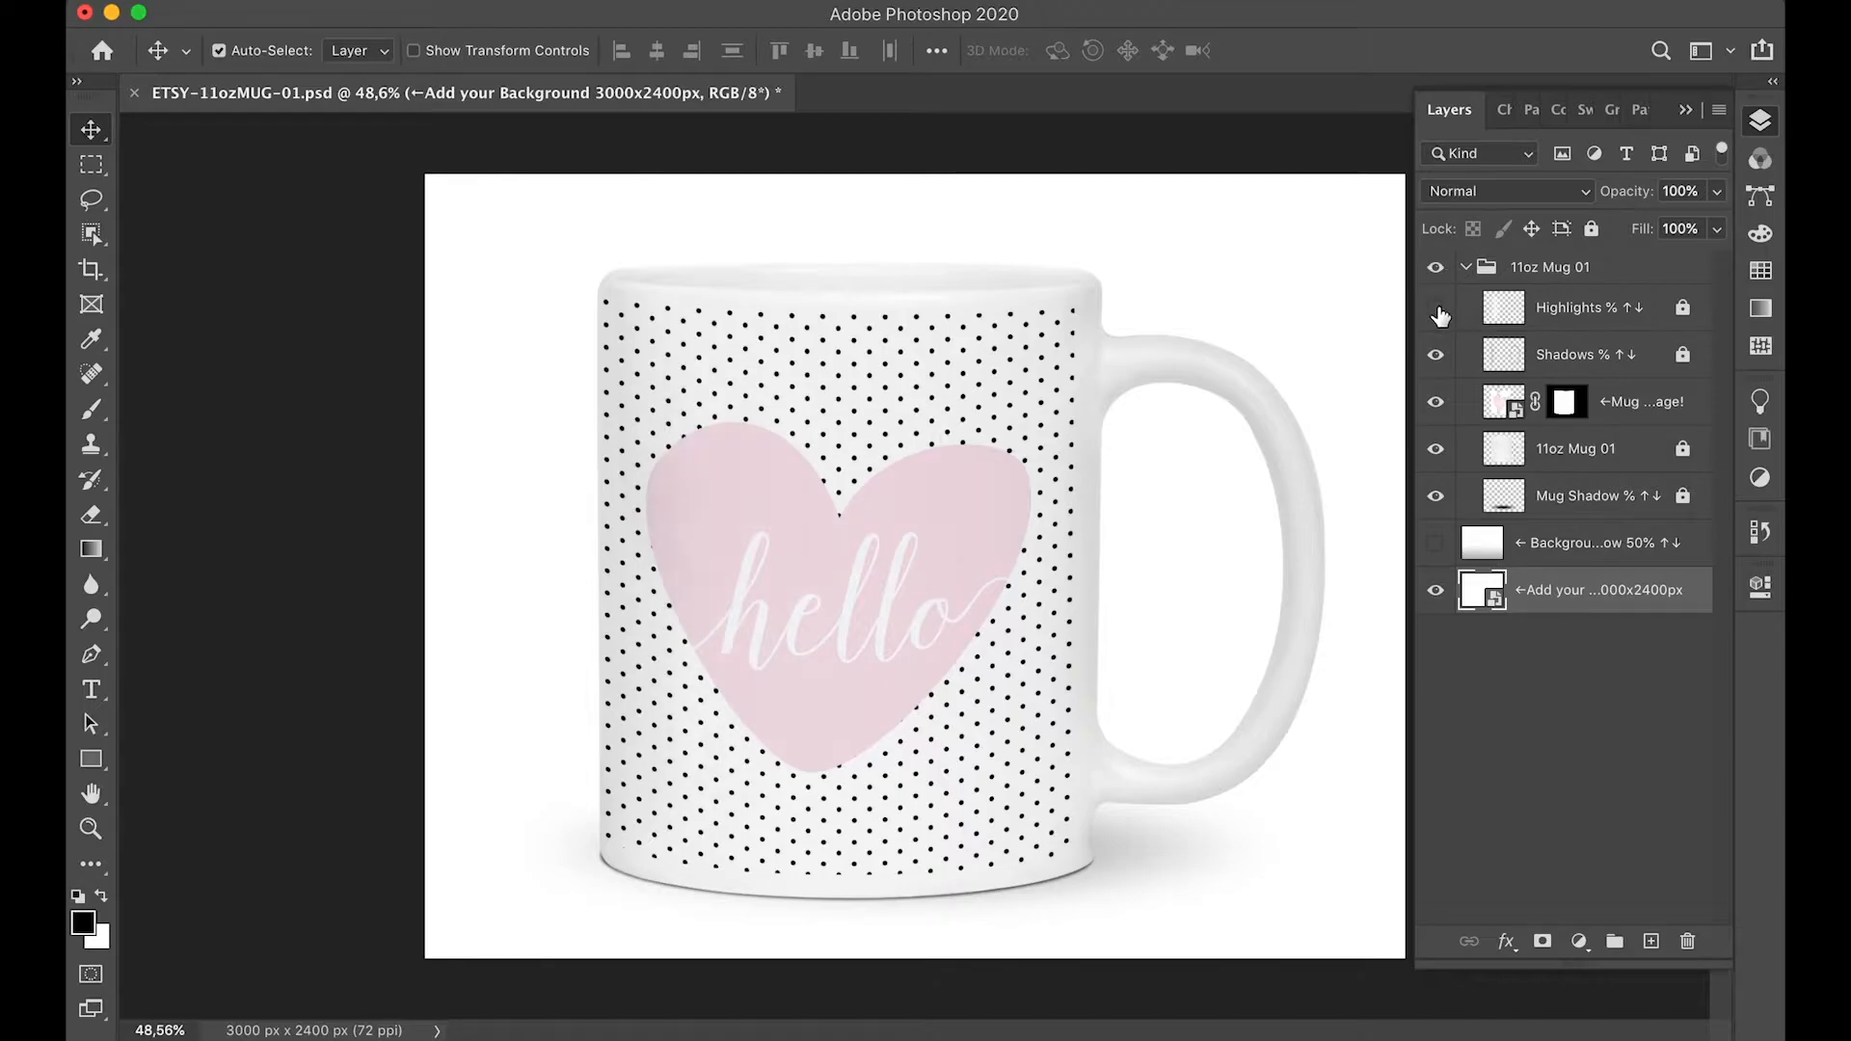
- Hide the mug design layer and toggle the Shadows and Highlights layers off and on to compare their effect on the blank mug
{"action": "left_click", "coordinate": [1436, 402]}
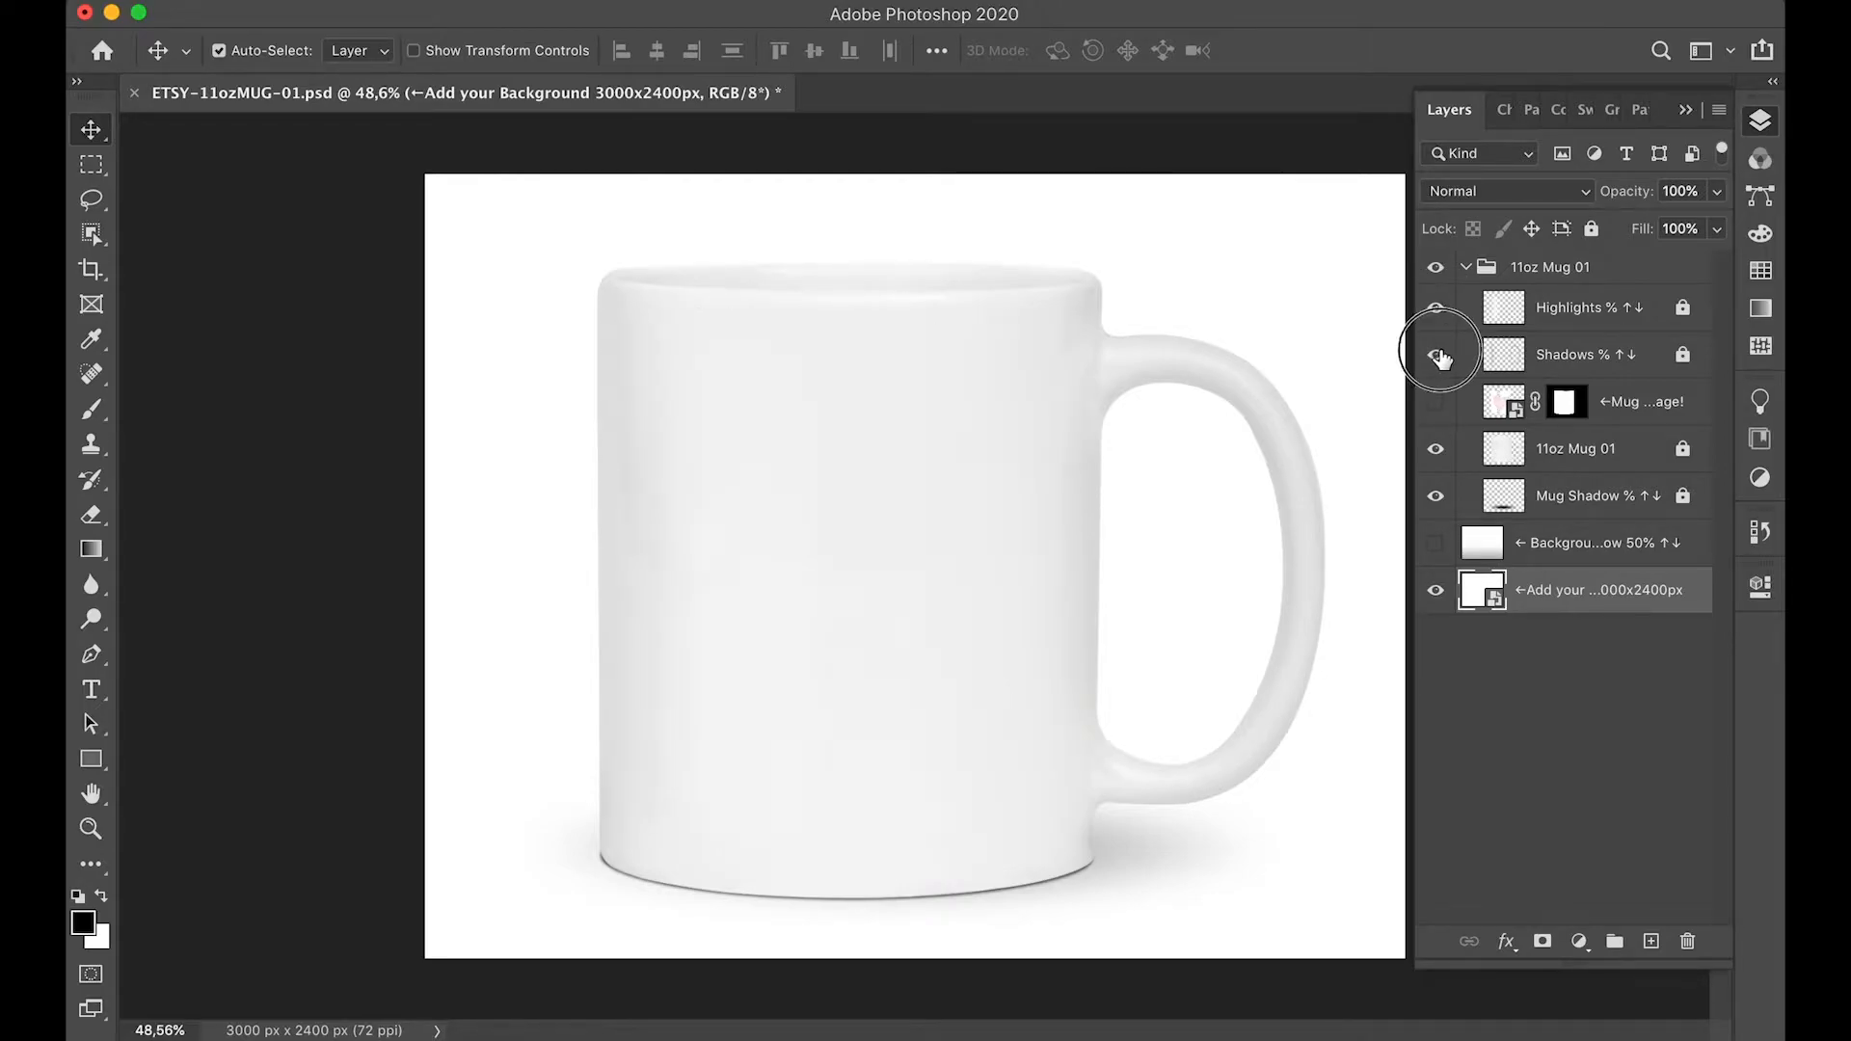
{"action": "left_click", "coordinate": [1437, 354]}
{"action": "left_click", "coordinate": [1435, 356]}
{"action": "left_click", "coordinate": [1437, 310]}
{"action": "left_click", "coordinate": [1437, 311]}
{"action": "left_click", "coordinate": [1436, 355]}
{"action": "left_click", "coordinate": [1436, 355]}
- Unlock the Shadows layer and adjust its opacity
{"action": "left_click", "coordinate": [1570, 366]}
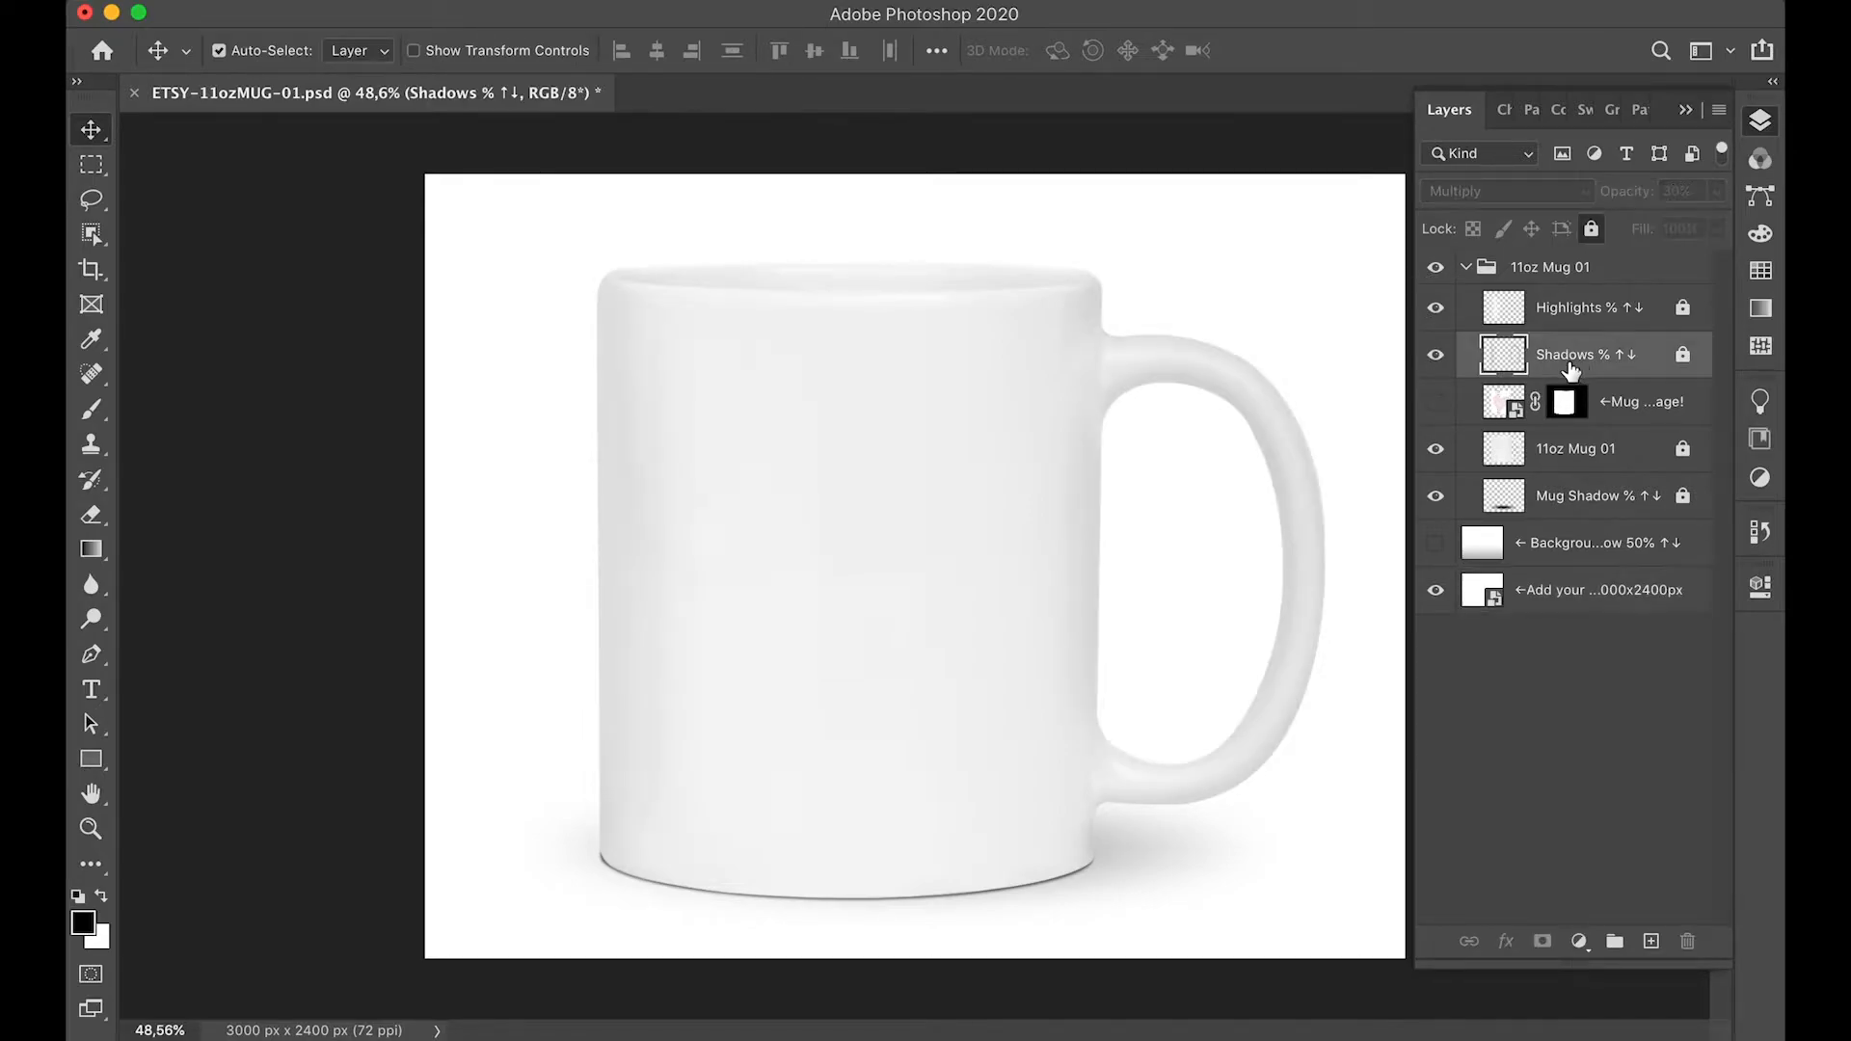
{"action": "left_click", "coordinate": [1592, 229]}
{"action": "left_click", "coordinate": [1717, 193]}
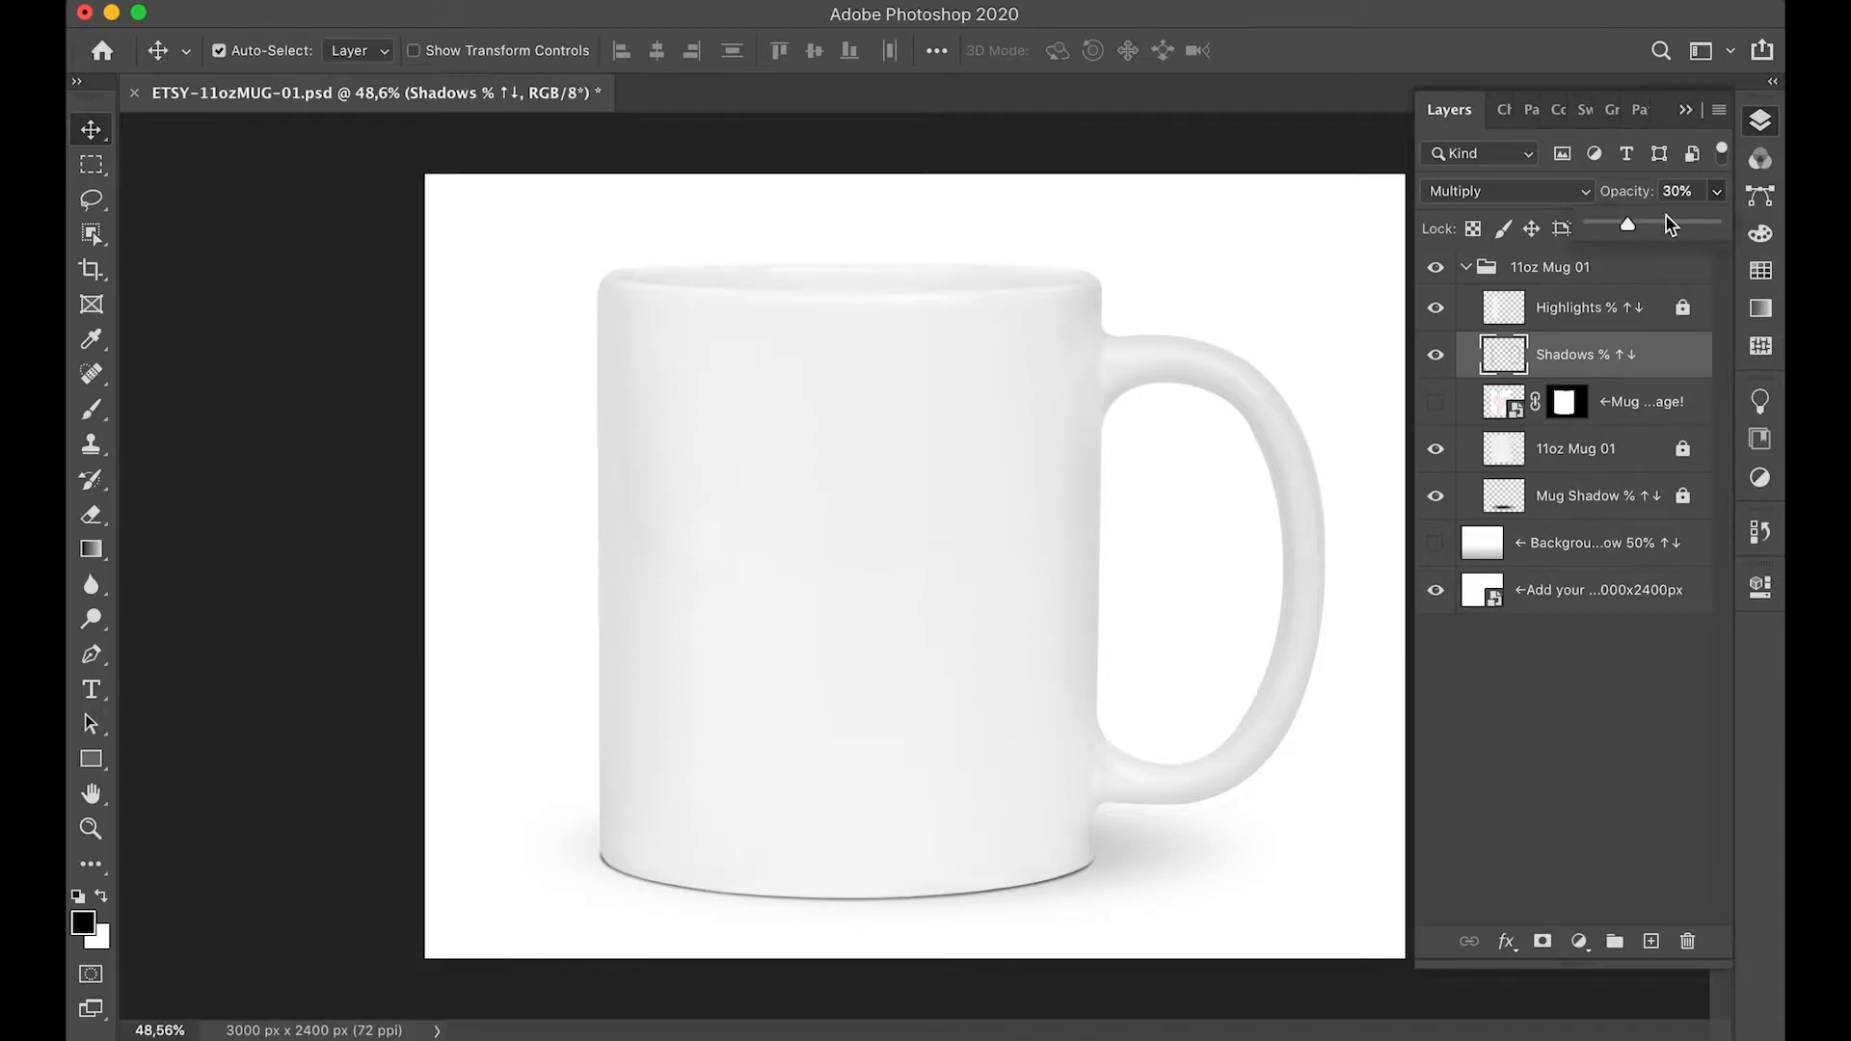
{"action": "mouse_move", "coordinate": [1628, 228]}
{"action": "left_mouse_down"}
{"action": "mouse_move", "coordinate": [1694, 226]}
{"action": "mouse_move", "coordinate": [1627, 227]}
{"action": "left_mouse_up"}
{"action": "left_click", "coordinate": [1632, 310]}
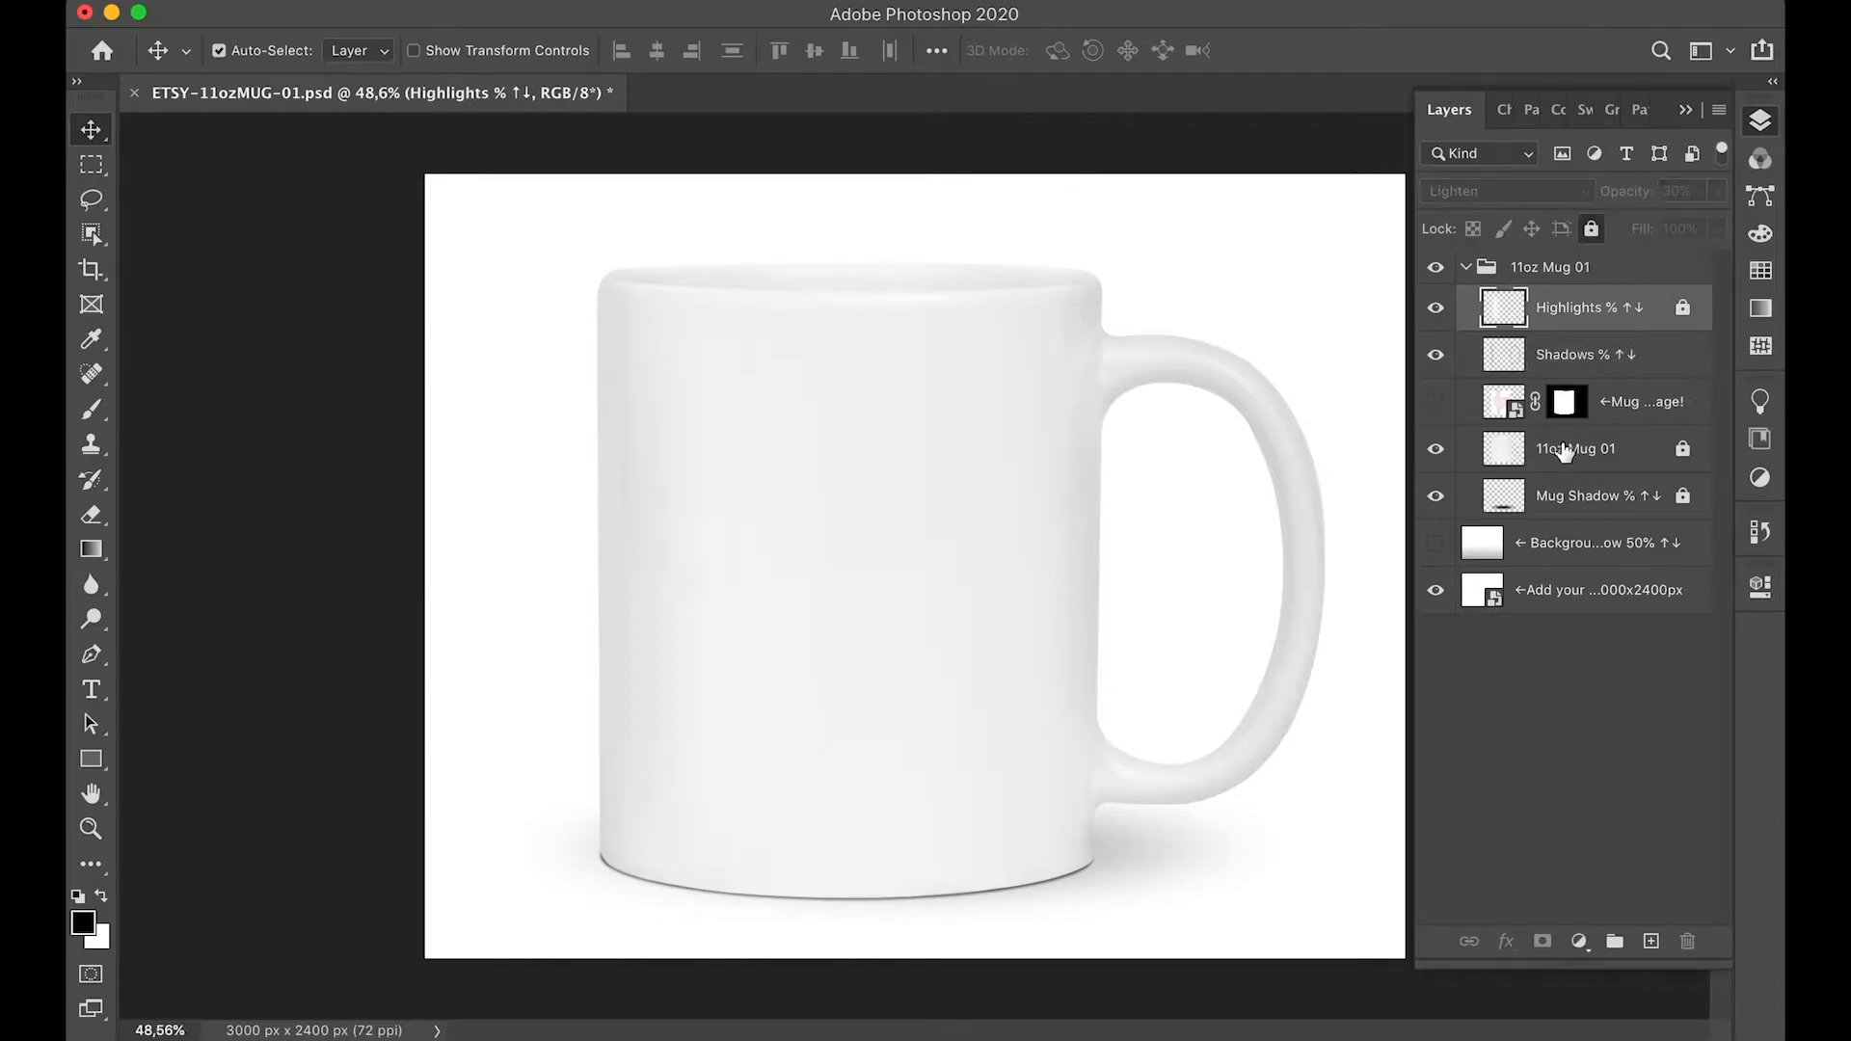
- Show the mug design layer again and preview the Mug Shadow and Background Shadow layers by toggling their visibility
{"action": "left_click", "coordinate": [1472, 399]}
{"action": "left_click", "coordinate": [1437, 403]}
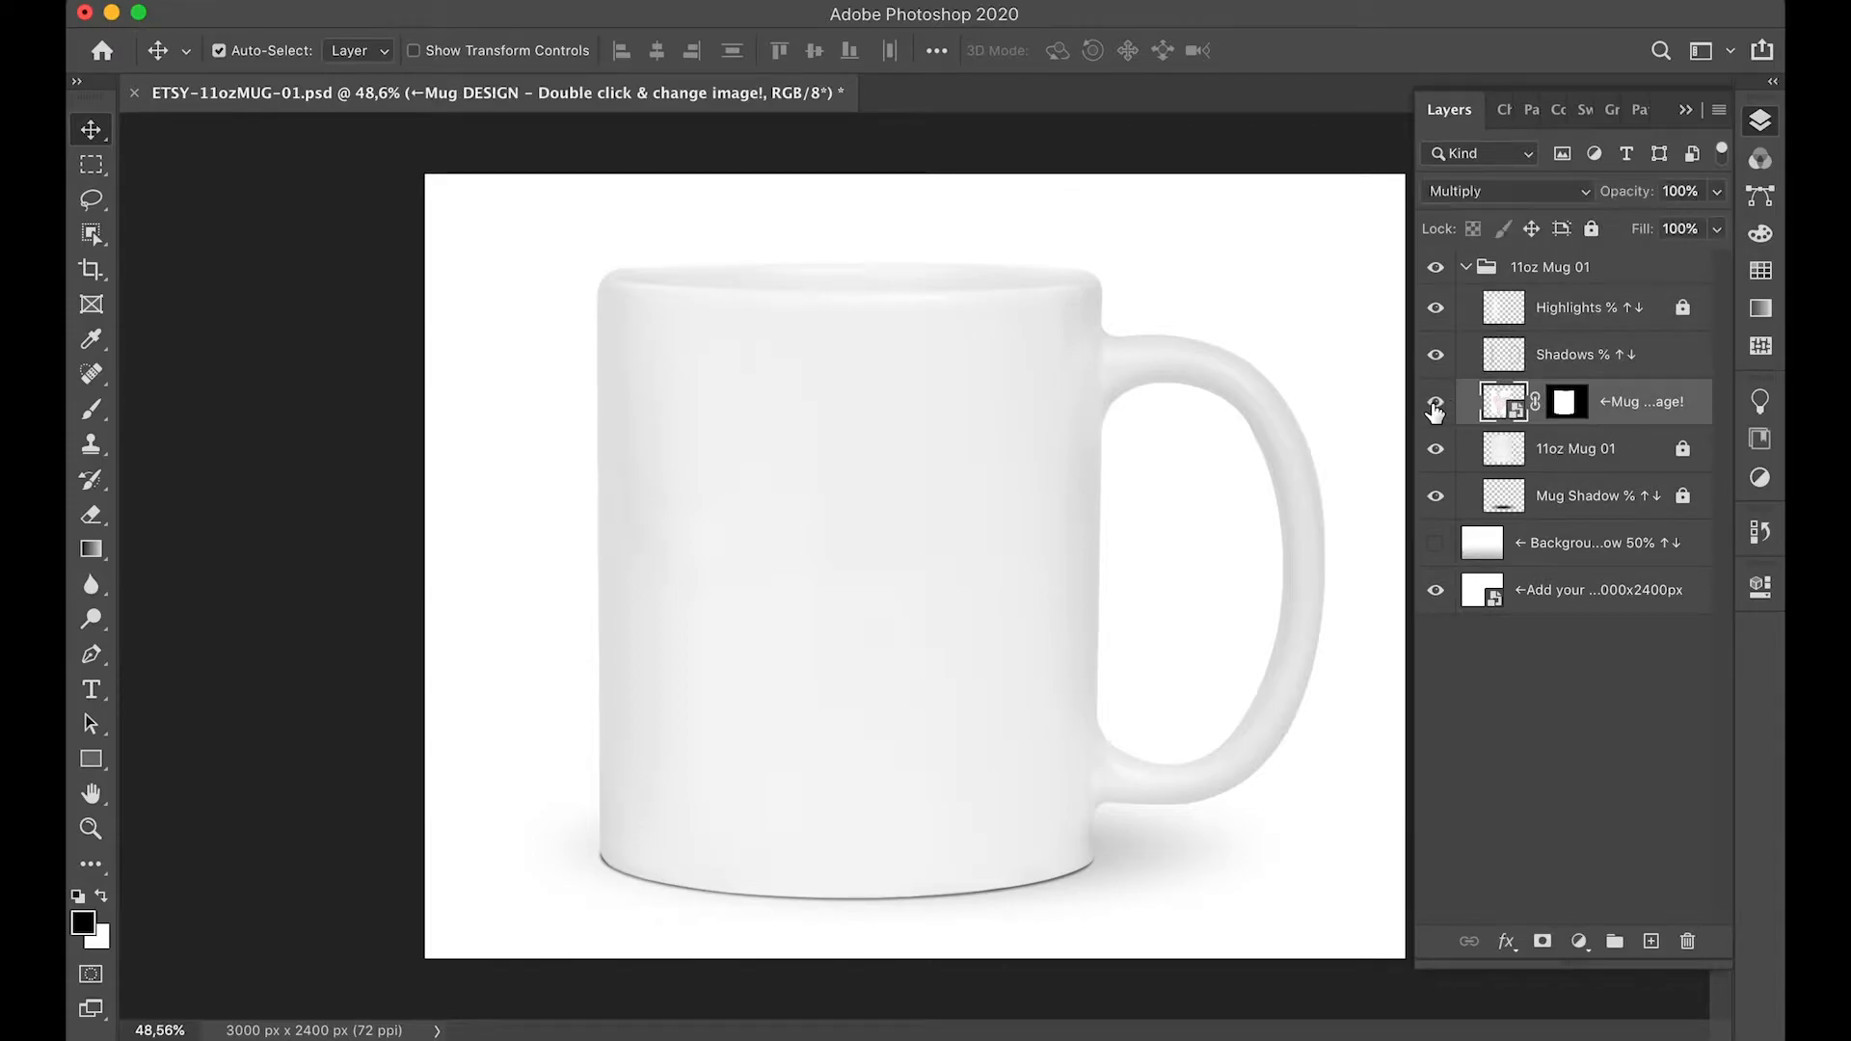
{"action": "left_click", "coordinate": [1438, 497]}
{"action": "left_click", "coordinate": [1439, 496]}
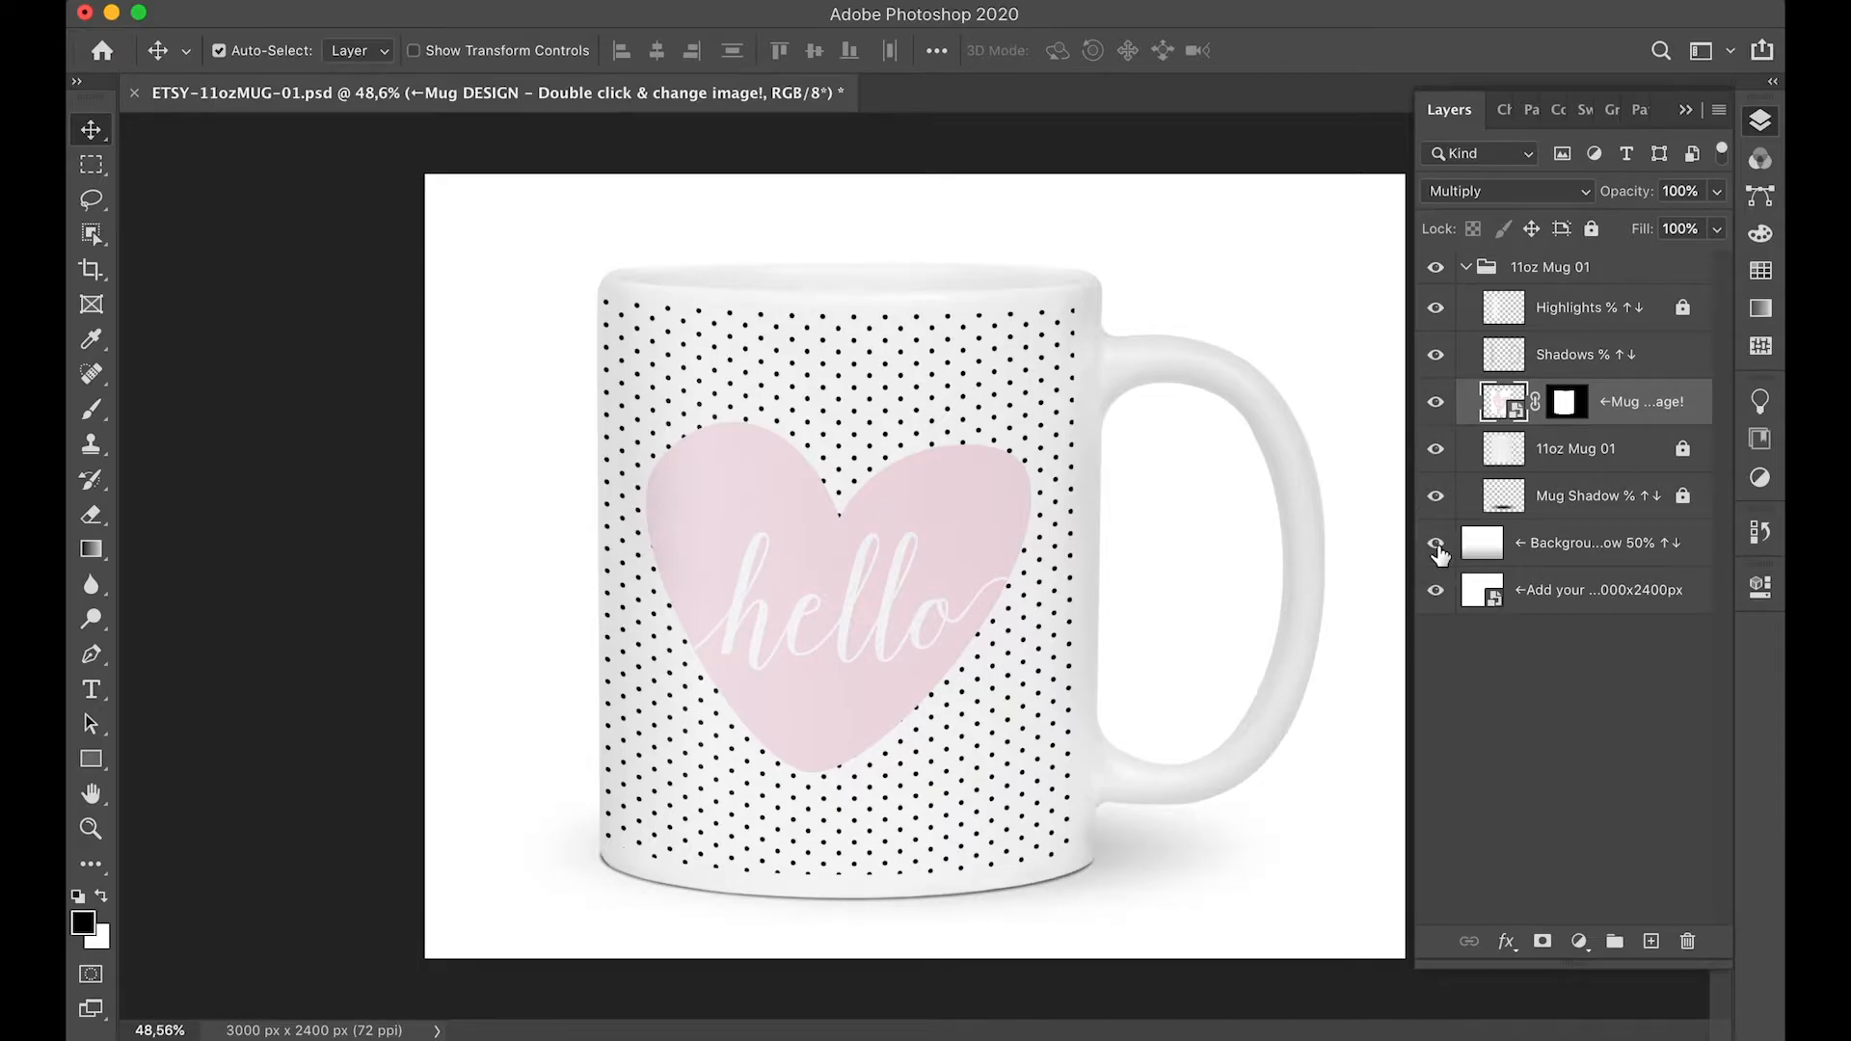
{"action": "left_click", "coordinate": [1437, 546]}
{"action": "left_click", "coordinate": [1436, 546]}
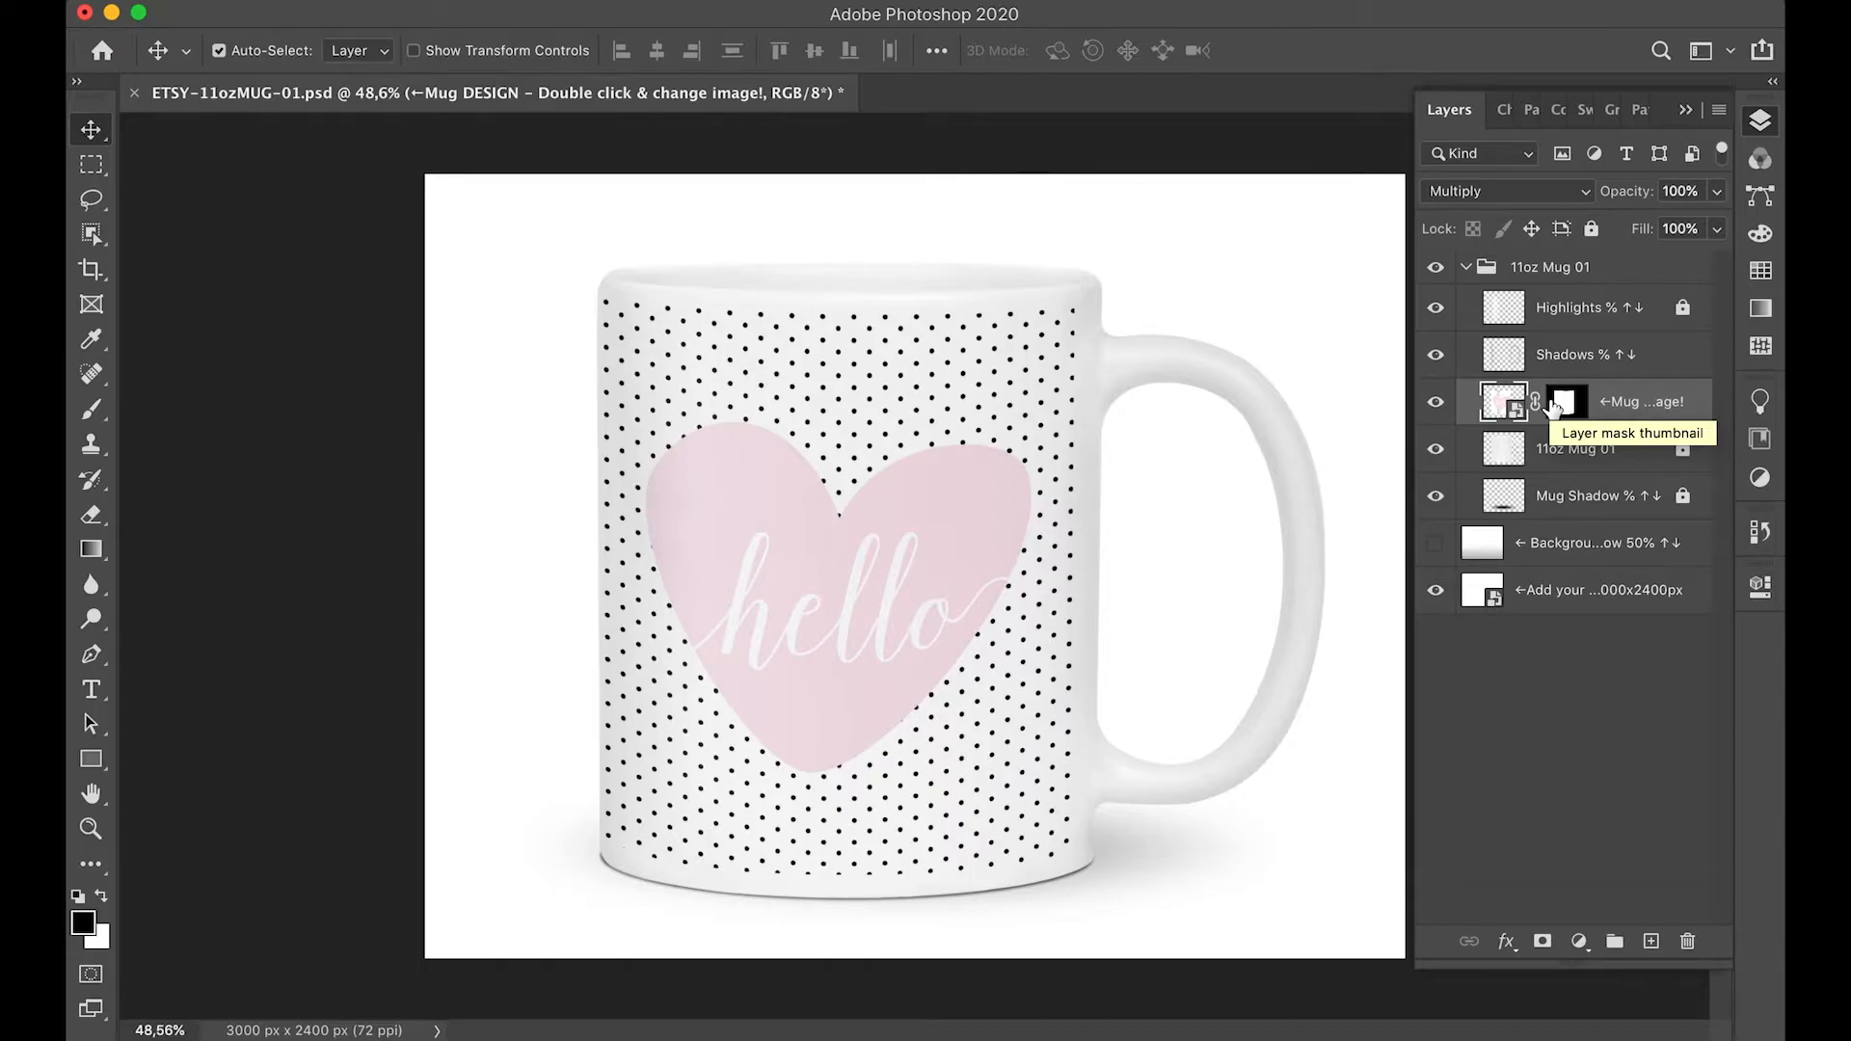
- Widen the Layers panel so more of the layer names can be read, and toggle the mug design off and on
{"action": "left_click", "coordinate": [1596, 446]}
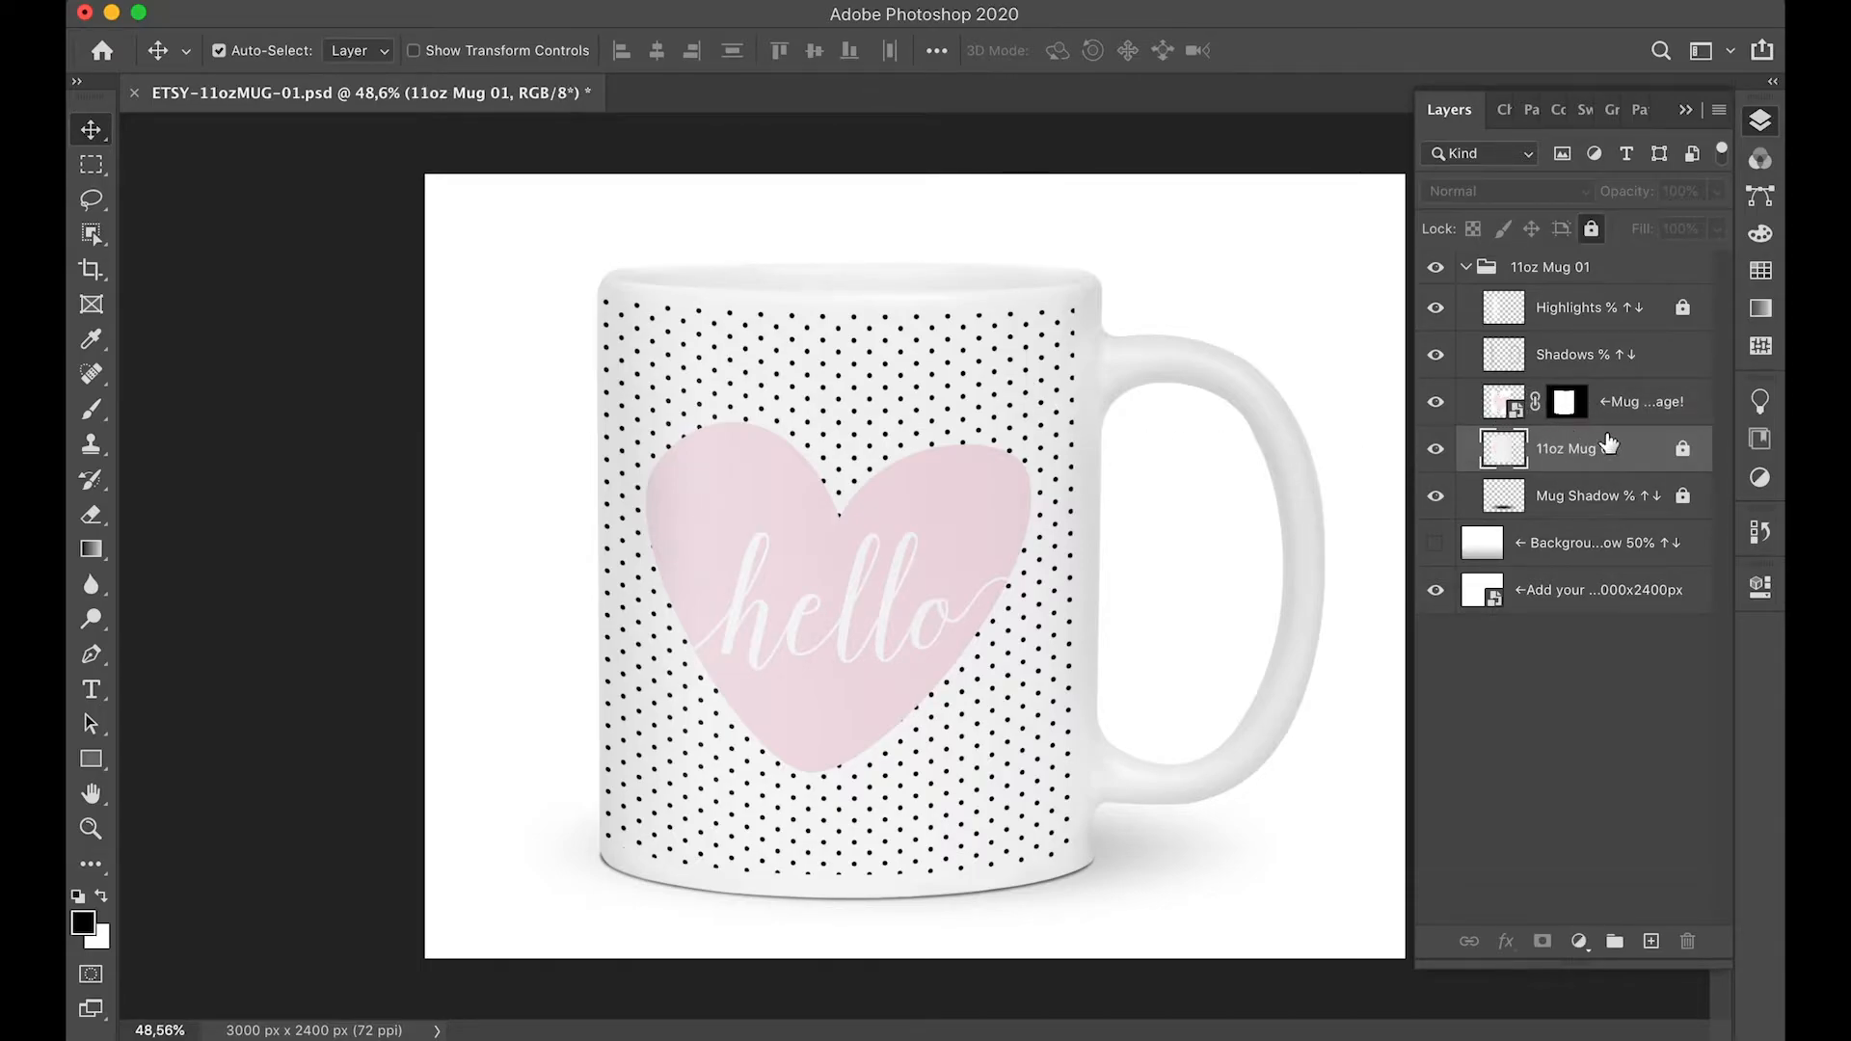
{"action": "left_click_drag", "start_coordinate": [1517, 414], "coordinate": [1372, 402]}
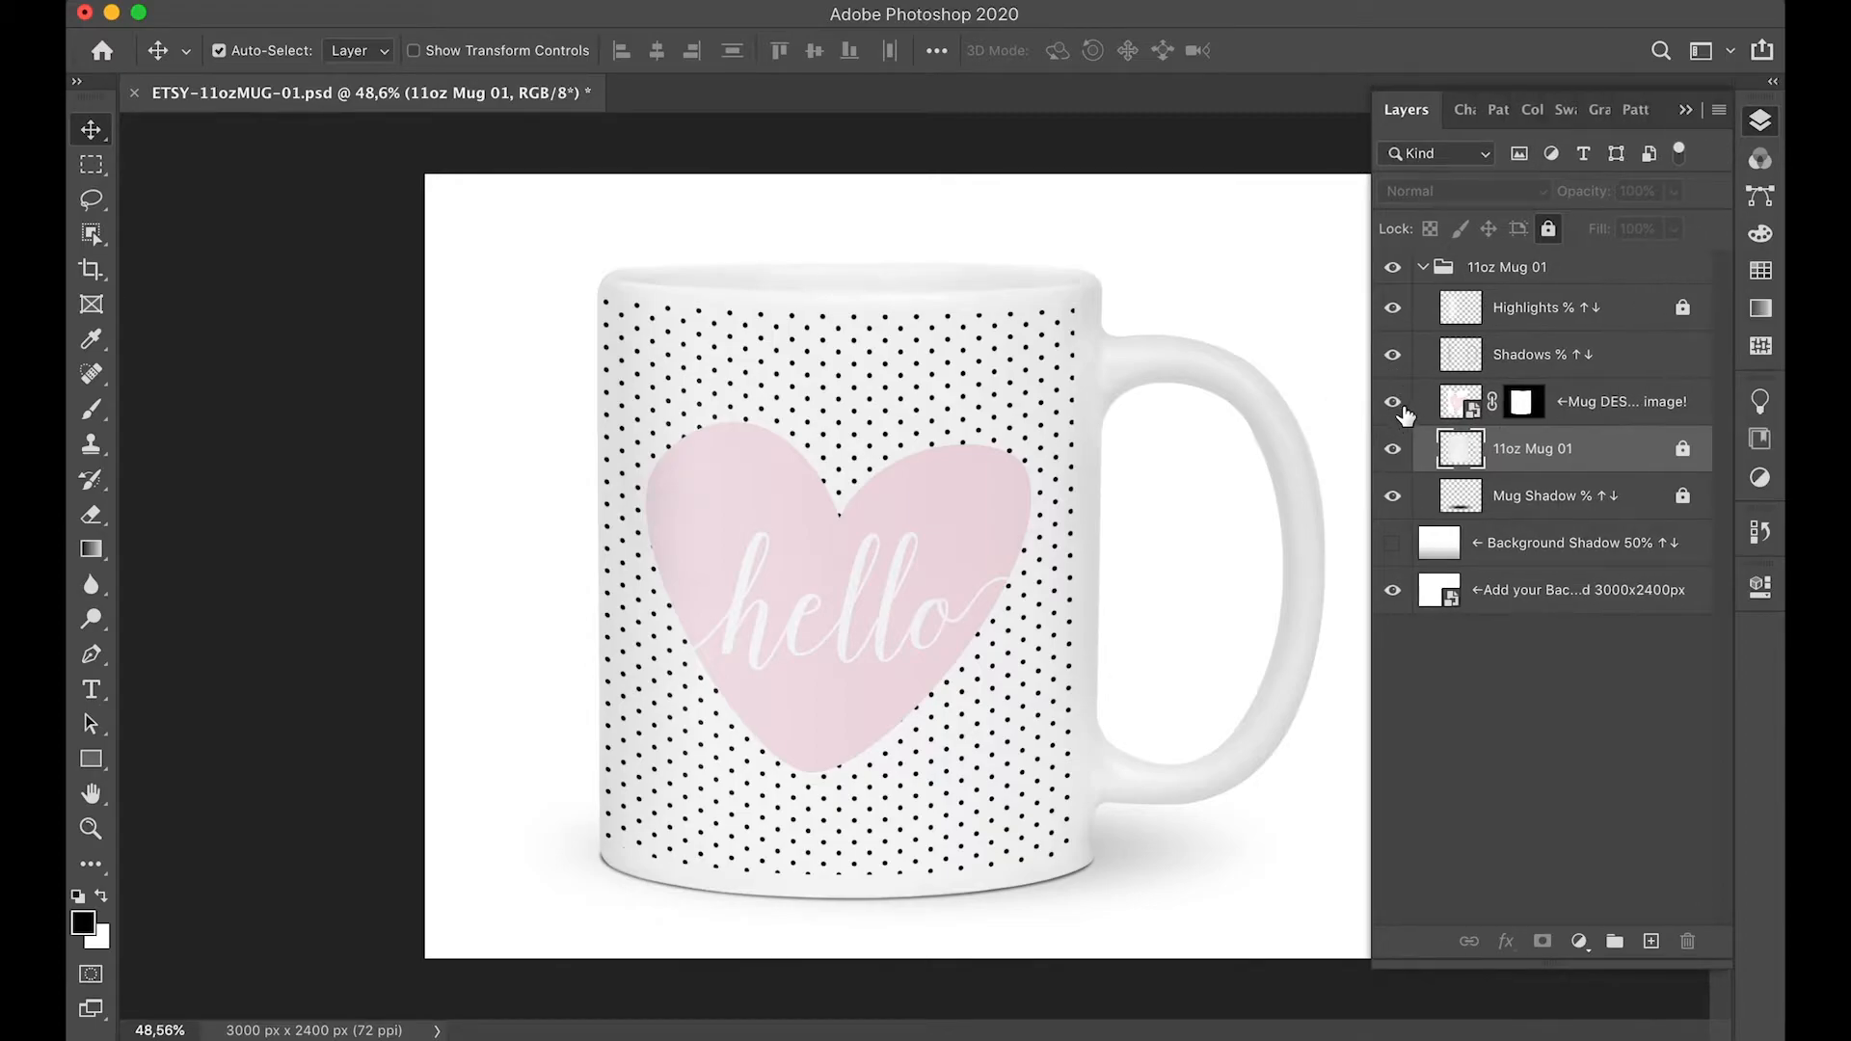
{"action": "left_click", "coordinate": [1395, 403]}
{"action": "left_click", "coordinate": [1395, 403]}
- Open the mug design smart object's contents using the embedded color profile, and check its design layer by toggling visibility
{"action": "left_click", "coordinate": [1458, 410]}
{"action": "double_click", "coordinate": [1451, 422]}
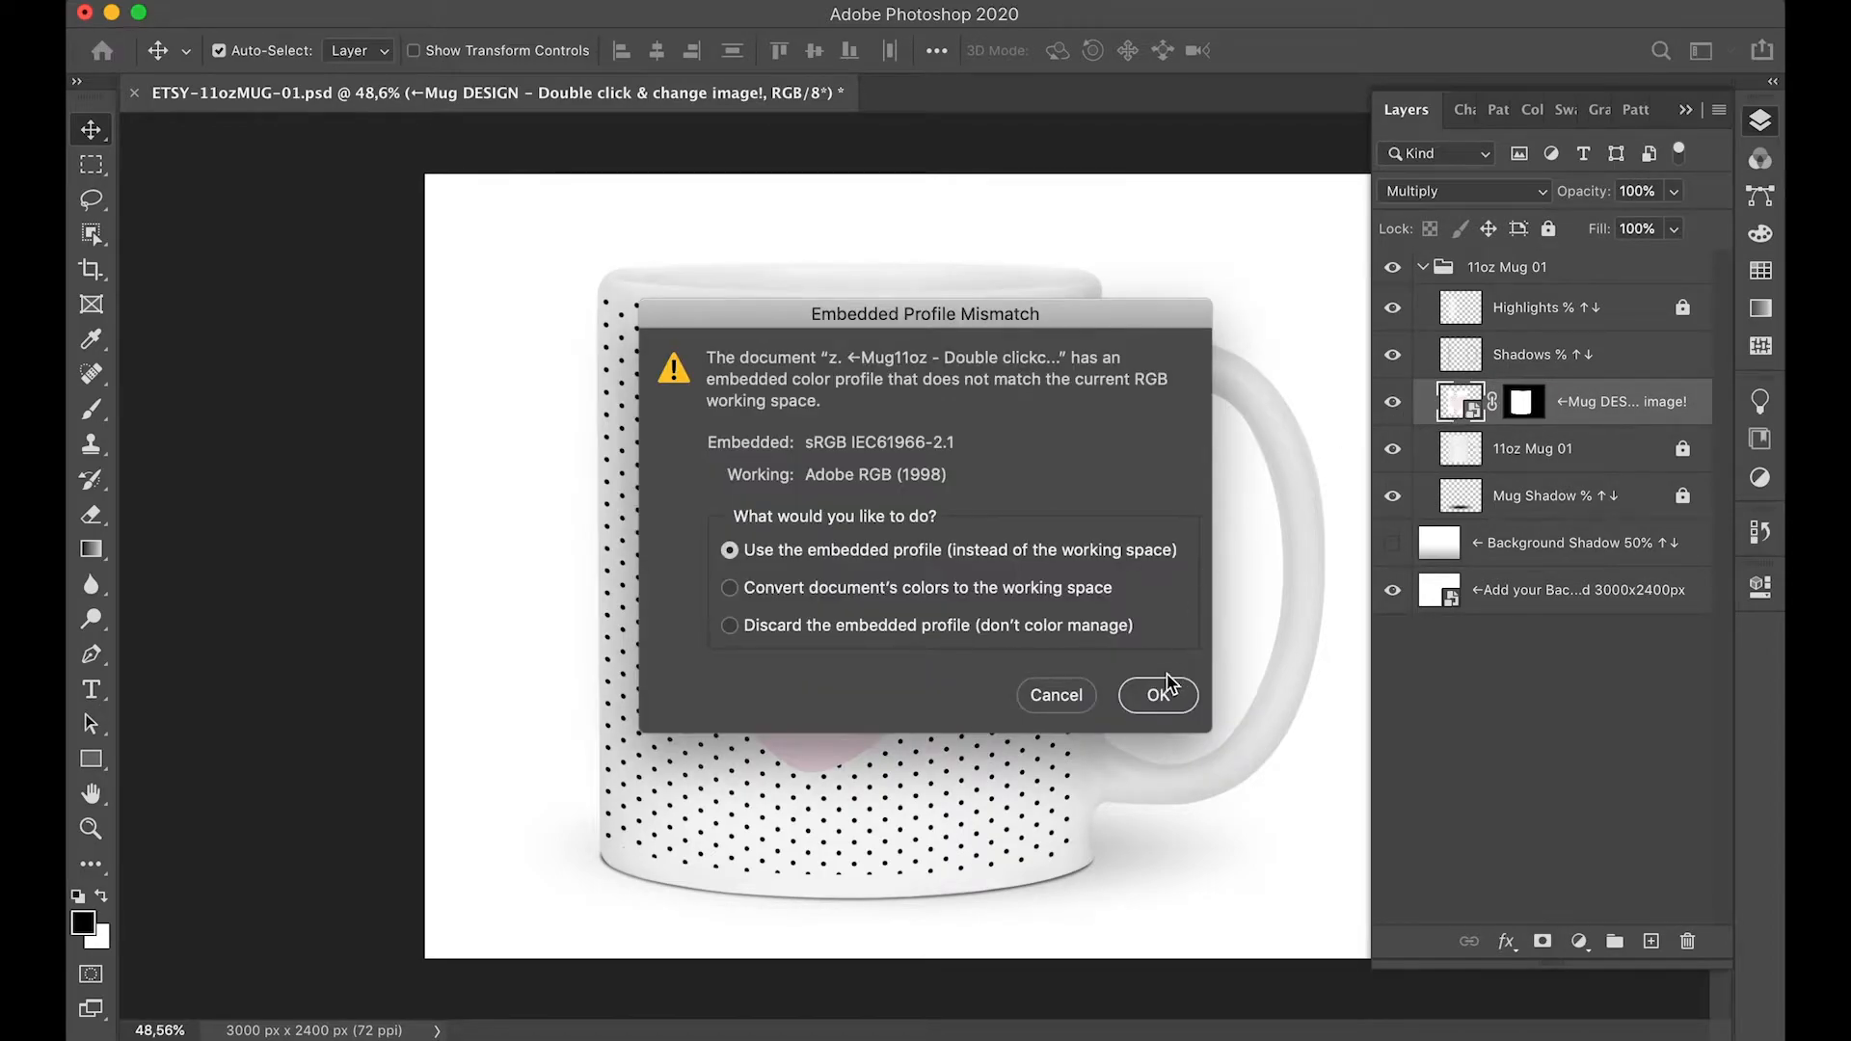
{"action": "left_click", "coordinate": [1167, 688]}
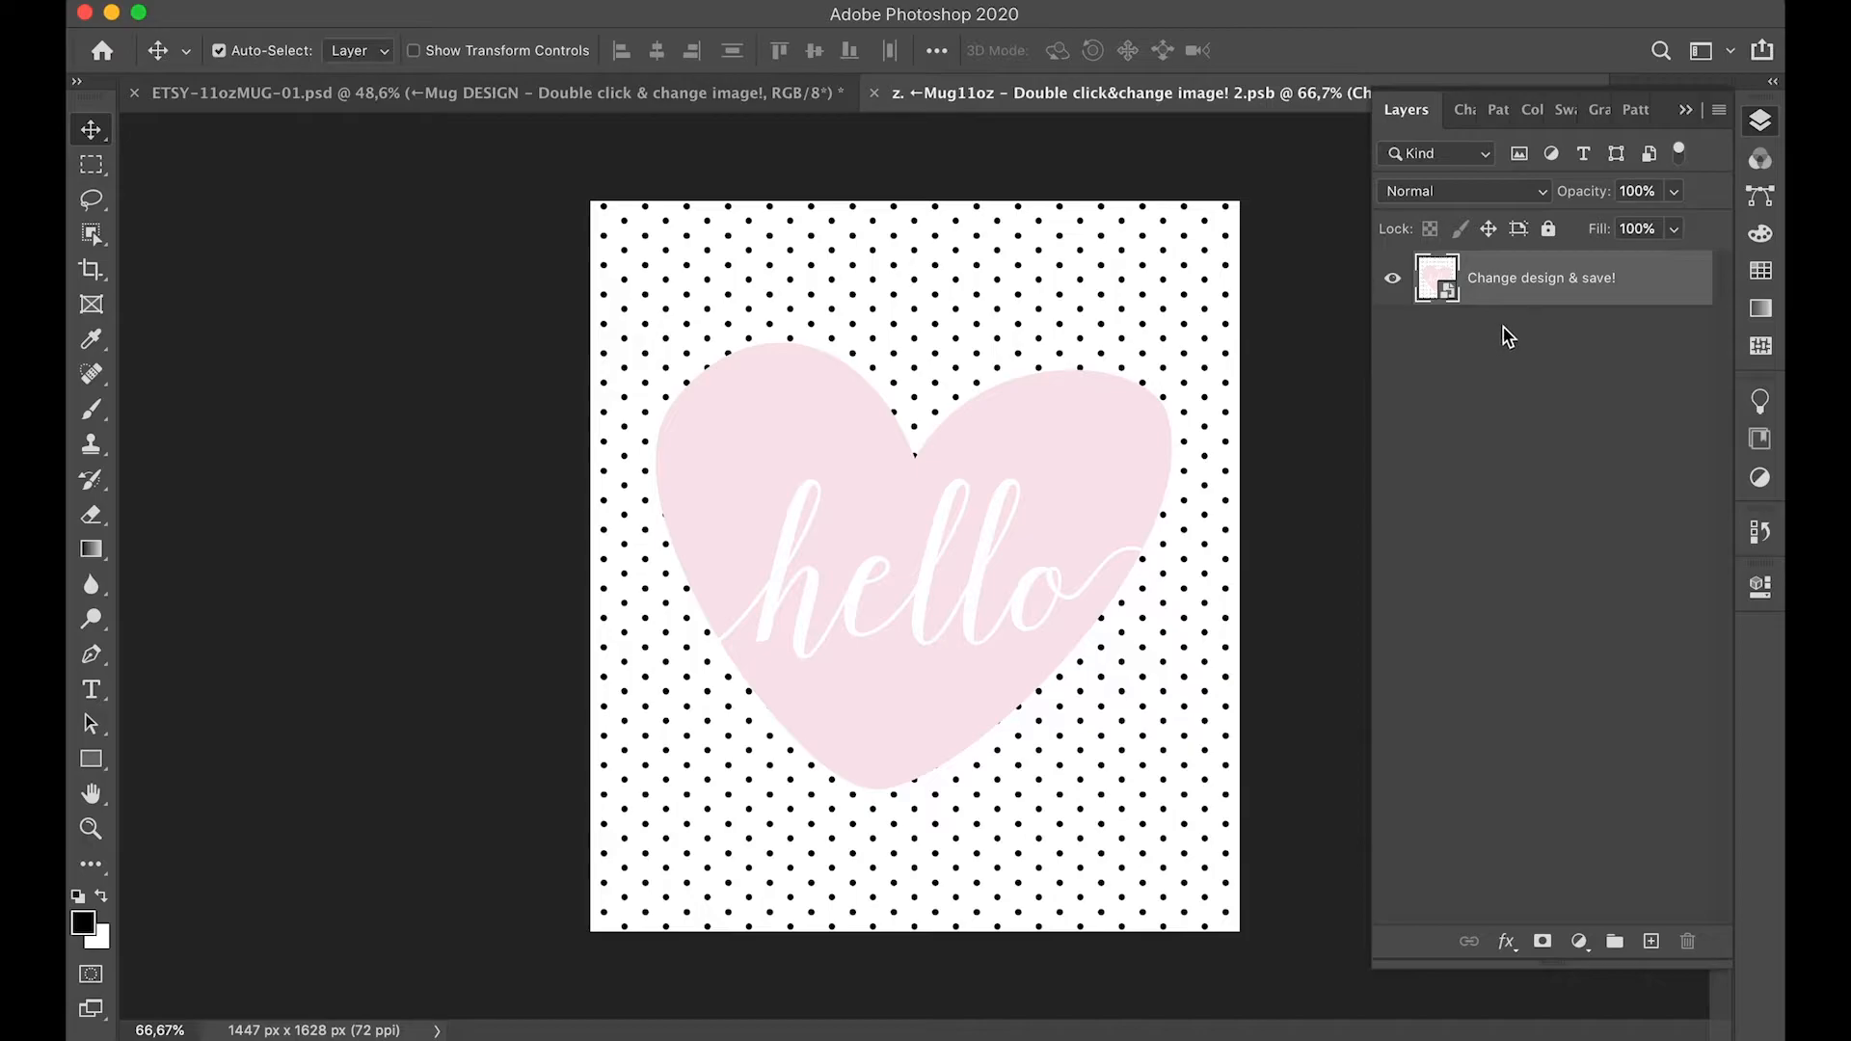
{"action": "left_click", "coordinate": [1395, 277]}
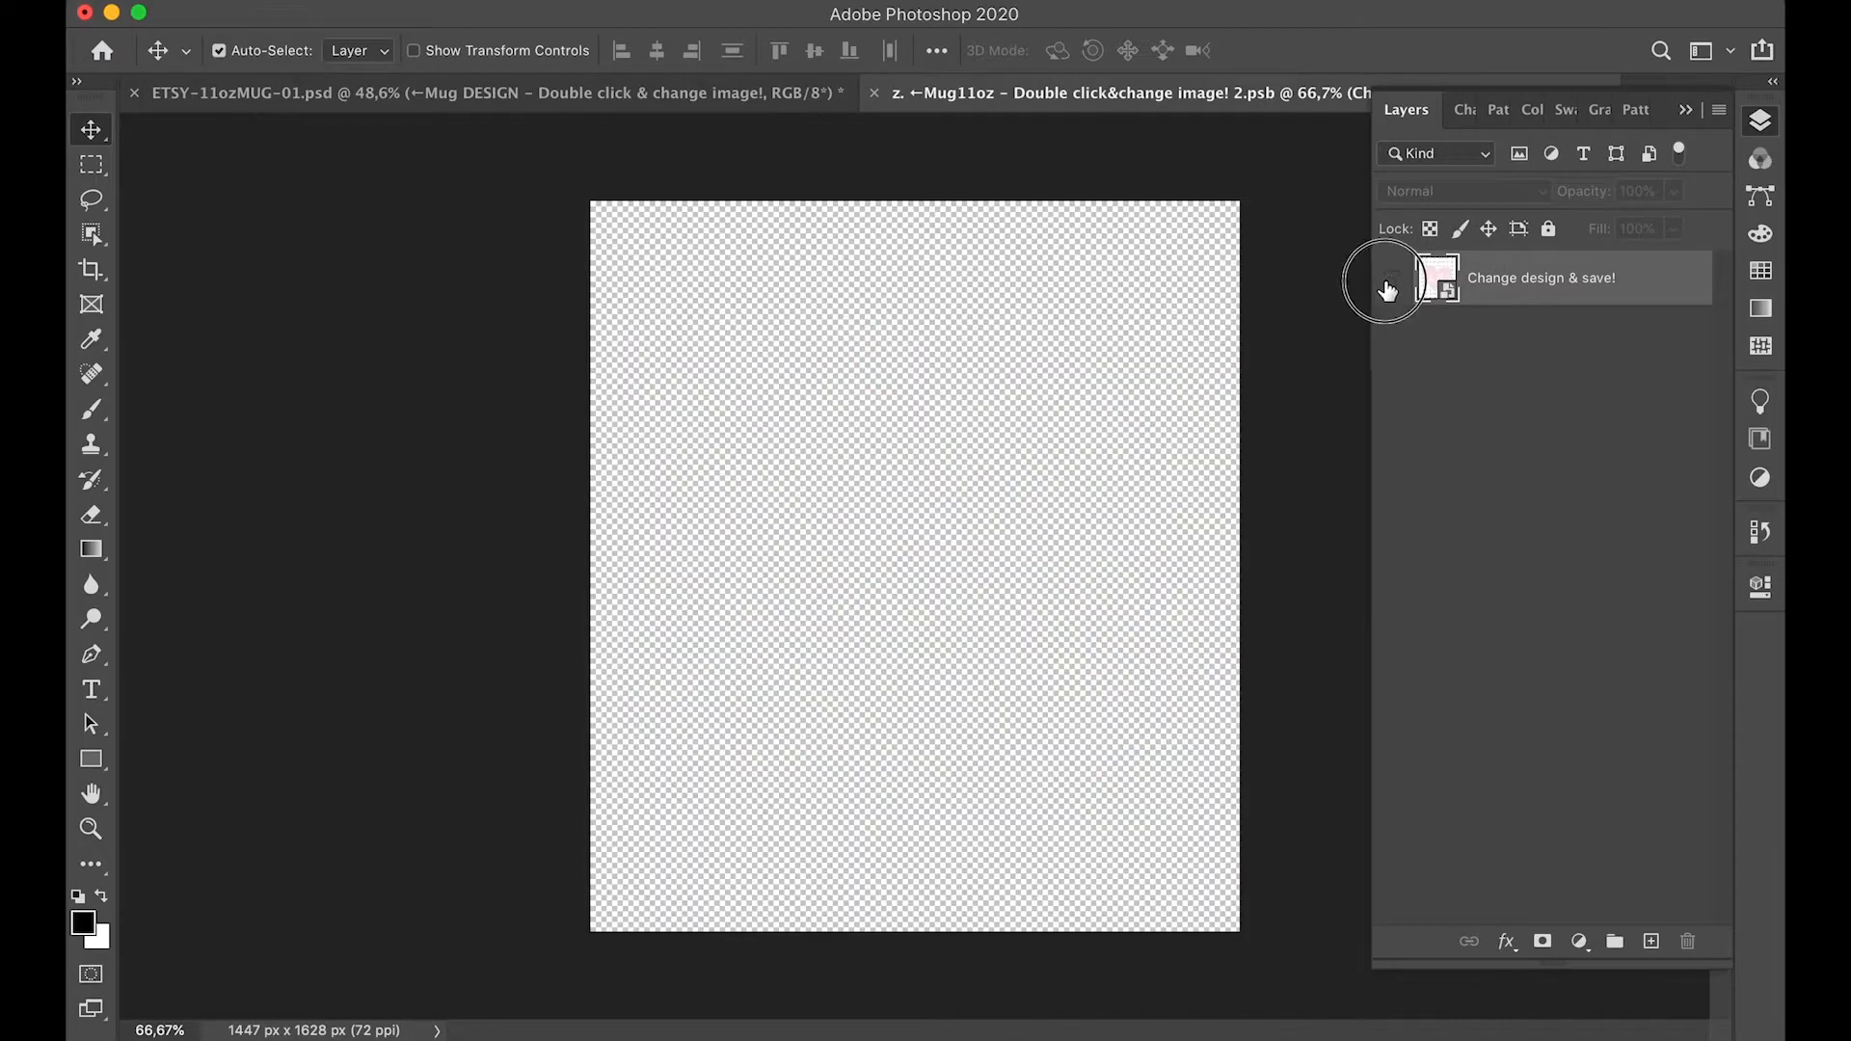
{"action": "left_click", "coordinate": [1390, 278]}
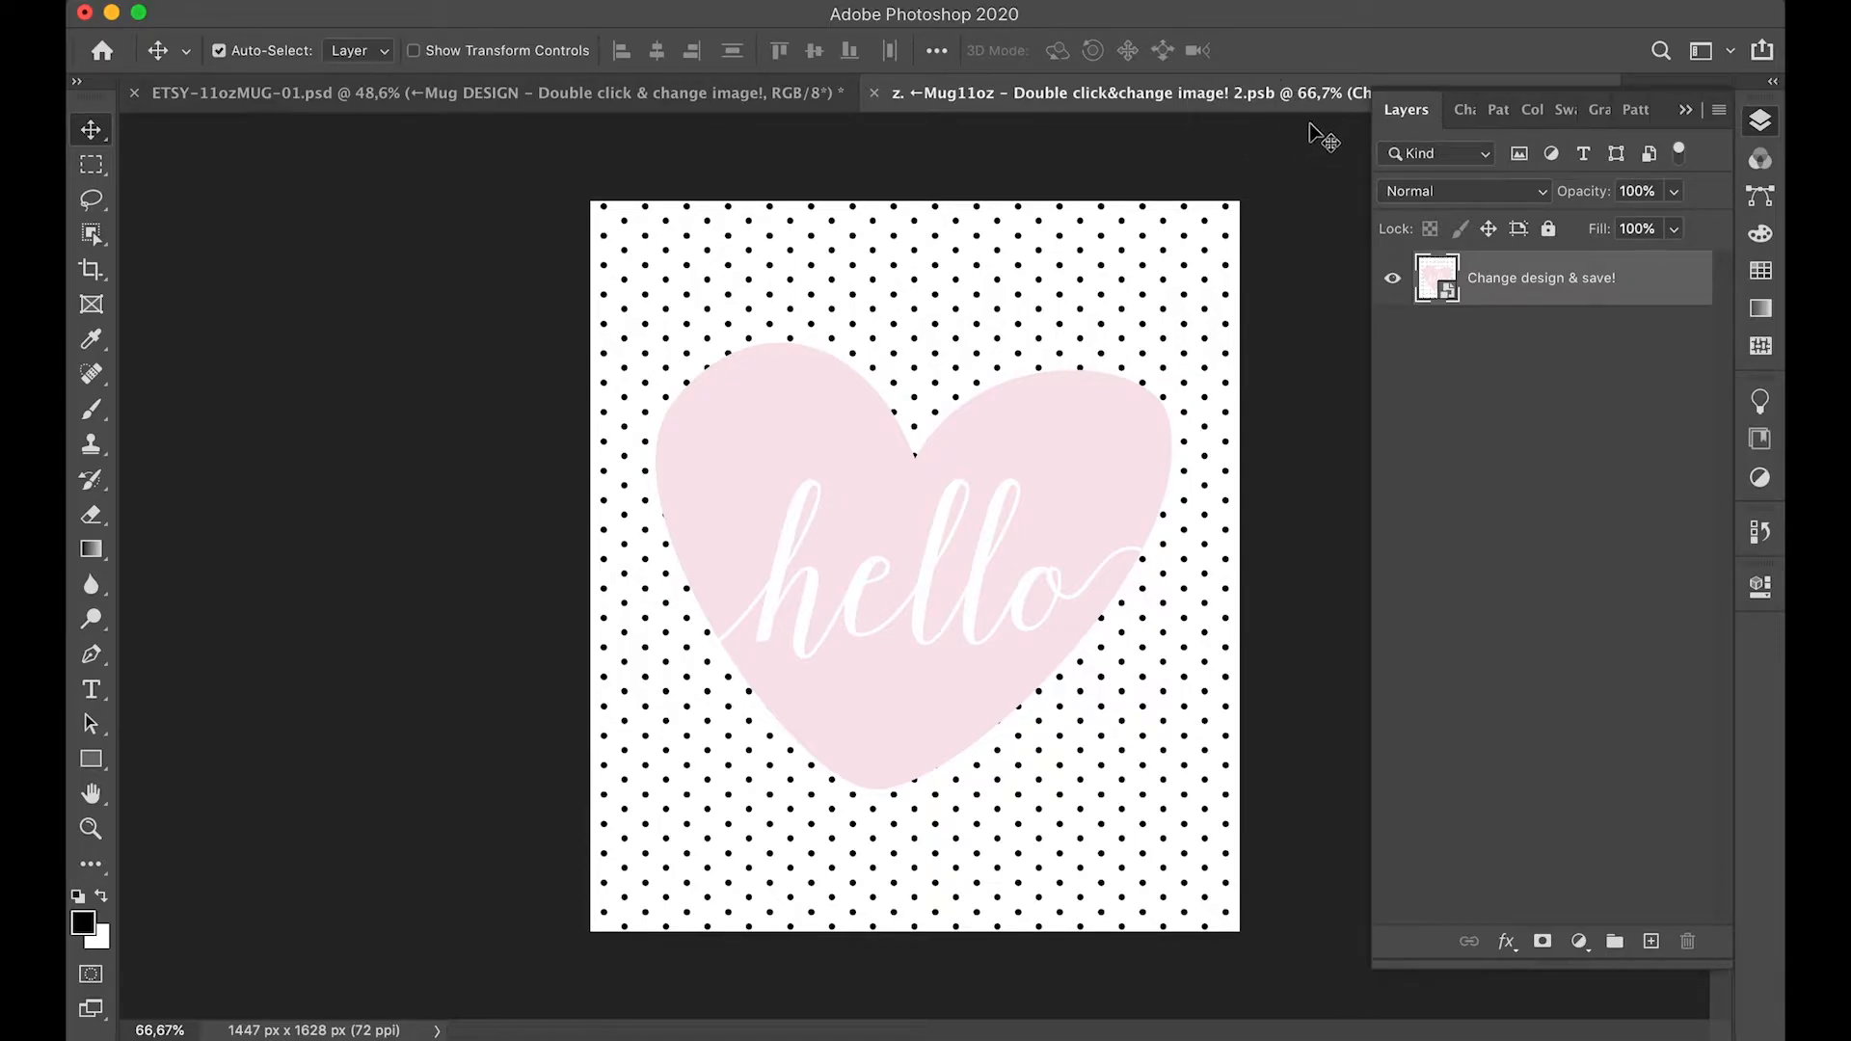
- Switch to Finder and bring the tea room design image into the open smart object document
{"action": "key", "text": "super+Tab"}
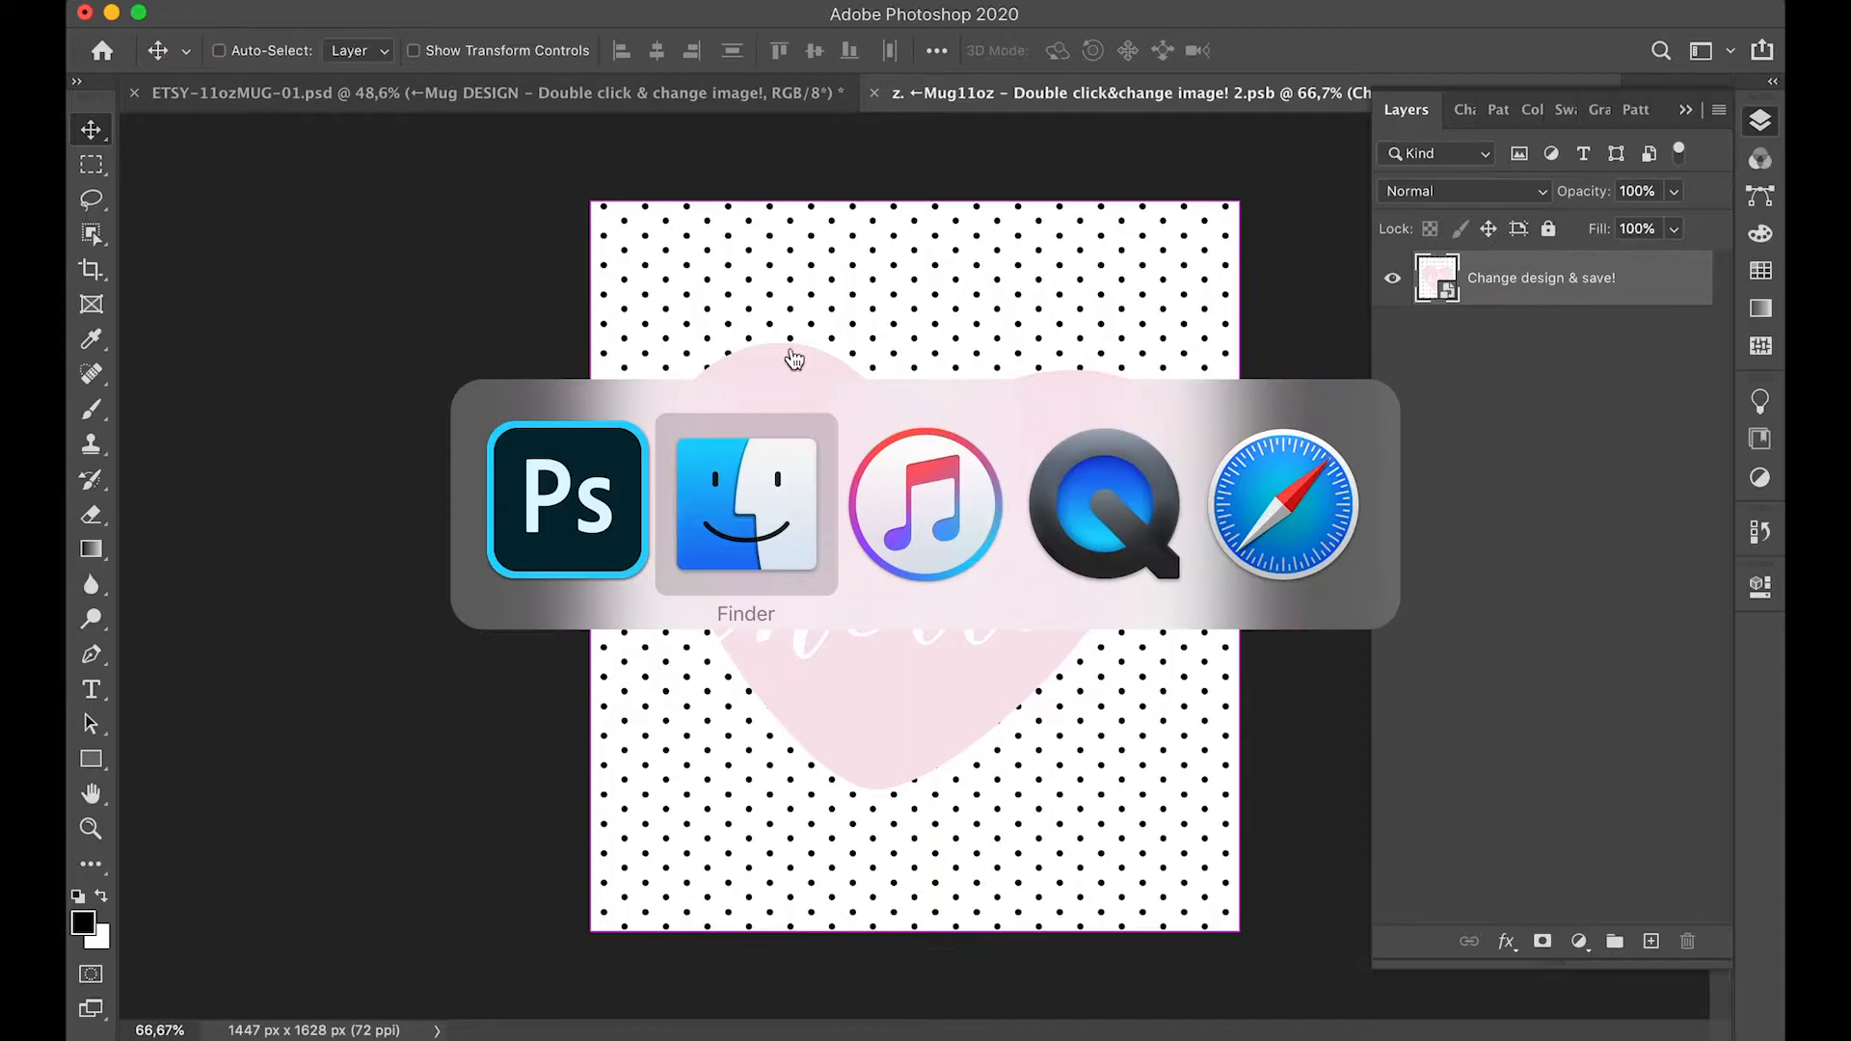
{"action": "left_click", "coordinate": [742, 504]}
{"action": "left_click", "coordinate": [393, 555]}
{"action": "left_click", "coordinate": [391, 531]}
{"action": "left_click", "coordinate": [413, 485]}
{"action": "left_click", "coordinate": [458, 509]}
{"action": "left_click_drag", "start_coordinate": [504, 521], "coordinate": [848, 283]}
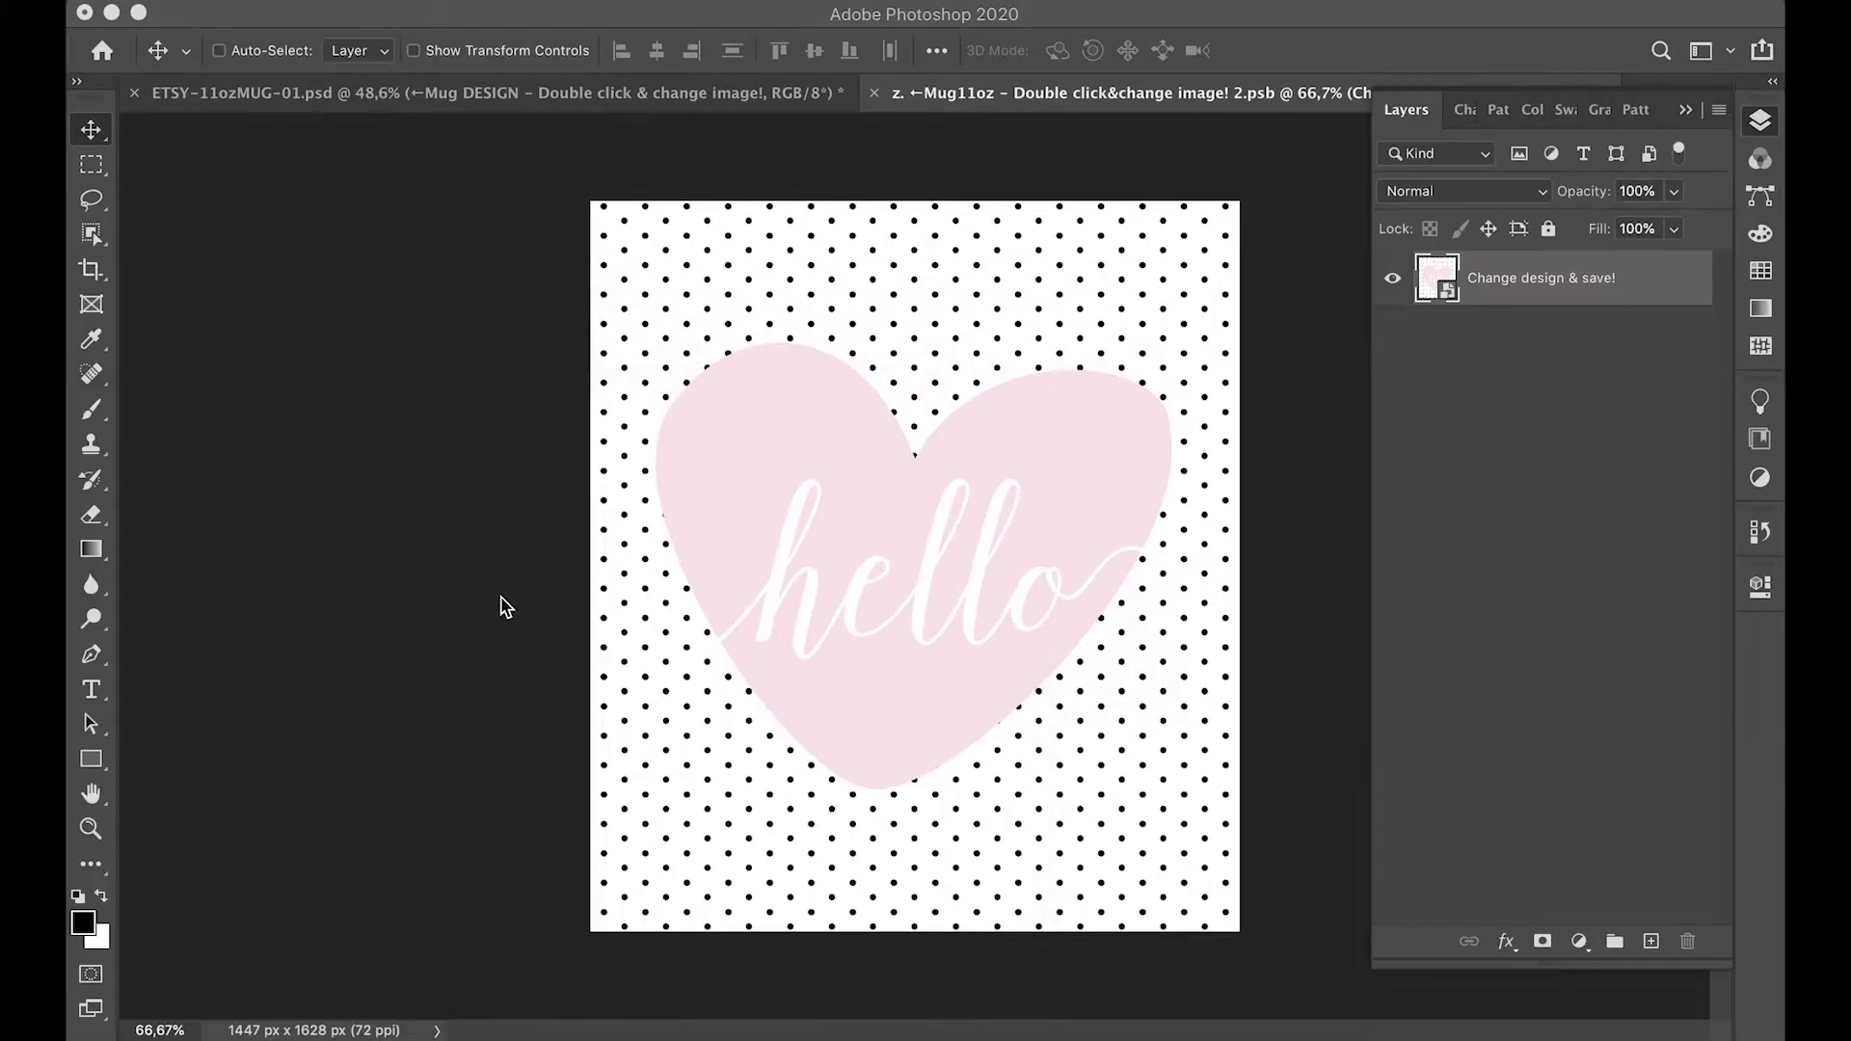
- Scale the tea room image to 93.17% so it spans the full canvas width, and place it
{"action": "left_click_drag", "start_coordinate": [1210, 566], "coordinate": [1241, 566]}
{"action": "mouse_move", "coordinate": [619, 566]}
{"action": "left_mouse_down"}
{"action": "mouse_move", "coordinate": [576, 566]}
{"action": "mouse_move", "coordinate": [591, 564]}
{"action": "left_mouse_up"}
{"action": "right_click", "coordinate": [733, 429]}
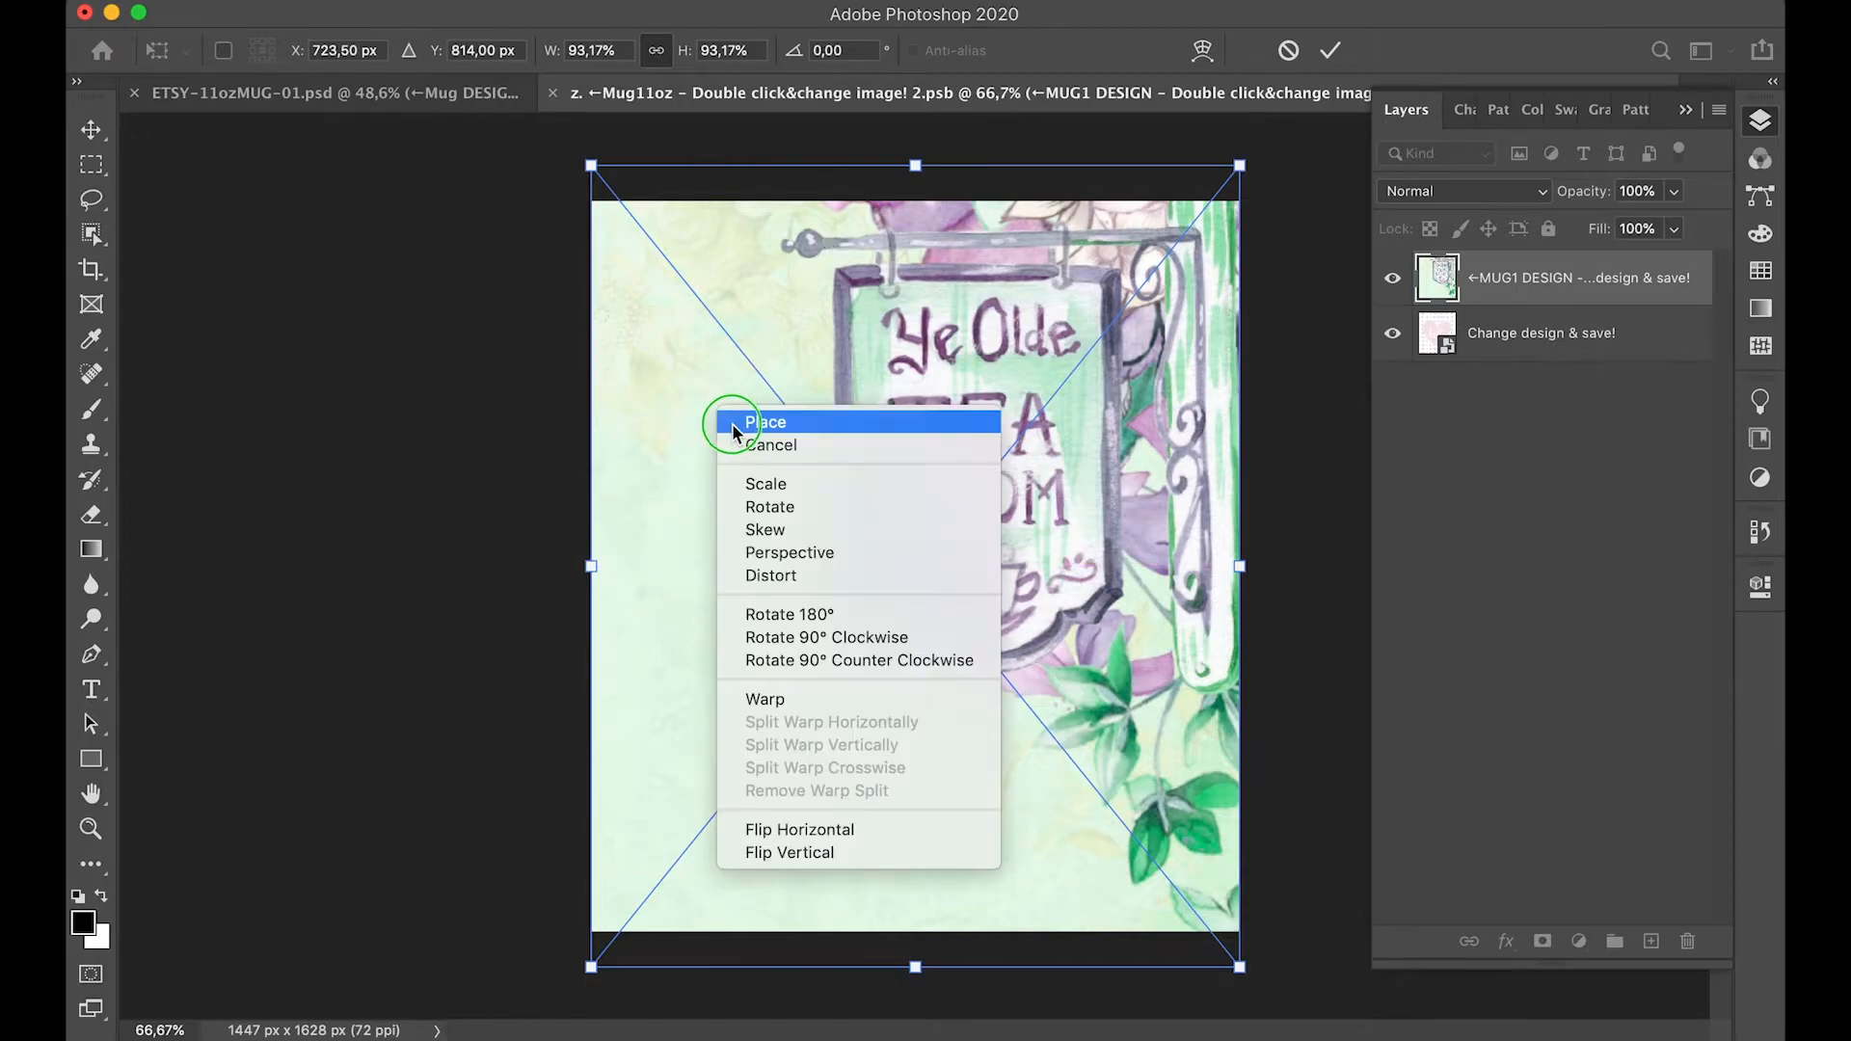
{"action": "left_click", "coordinate": [756, 422]}
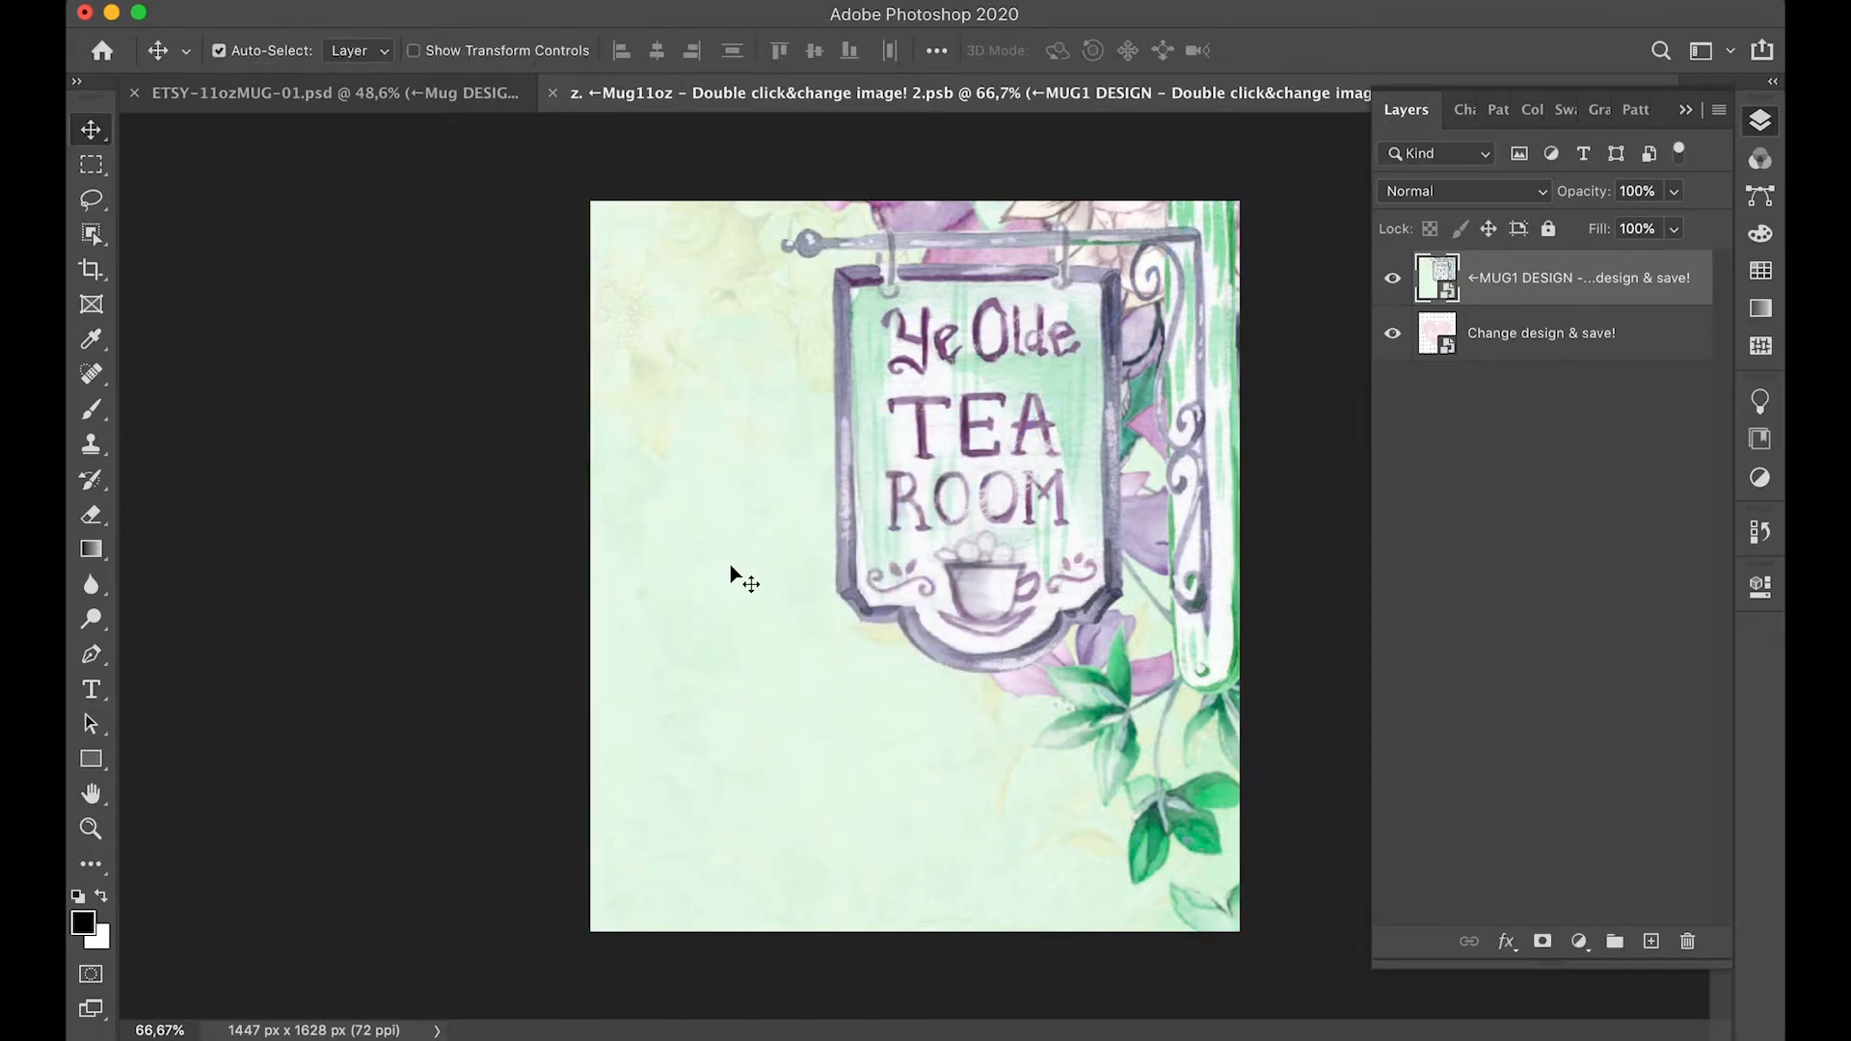
- Hide the original "Change design & save!" heart layer, leaving the tea room image unmoved, and save the smart object
{"action": "left_click_drag", "start_coordinate": [1049, 450], "coordinate": [1051, 469]}
{"action": "key", "text": "super+z"}
{"action": "left_click", "coordinate": [1393, 332]}
{"action": "left_click", "coordinate": [298, 1]}
{"action": "left_click", "coordinate": [482, 258]}
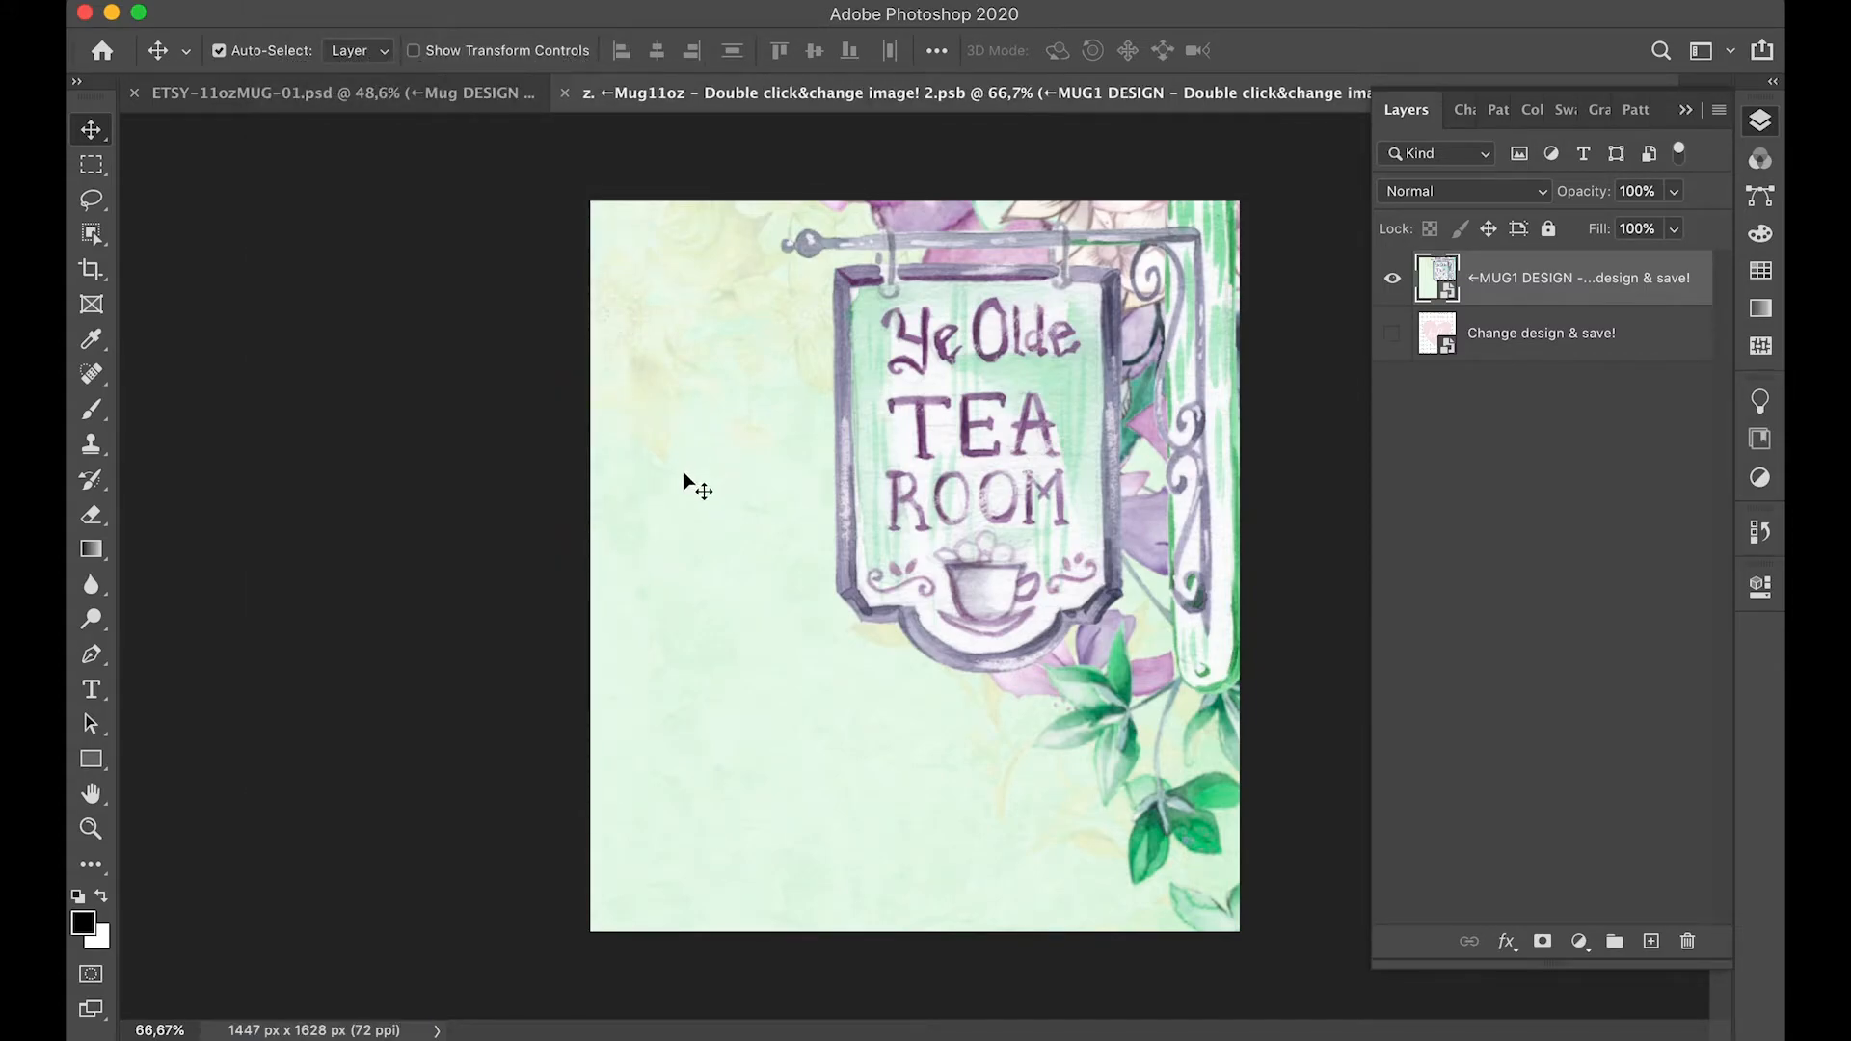
- Return to the ETSY-11ozMUG-01.psd mockup and check the tea room design on the mug by toggling its layer
{"action": "left_click", "coordinate": [358, 94]}
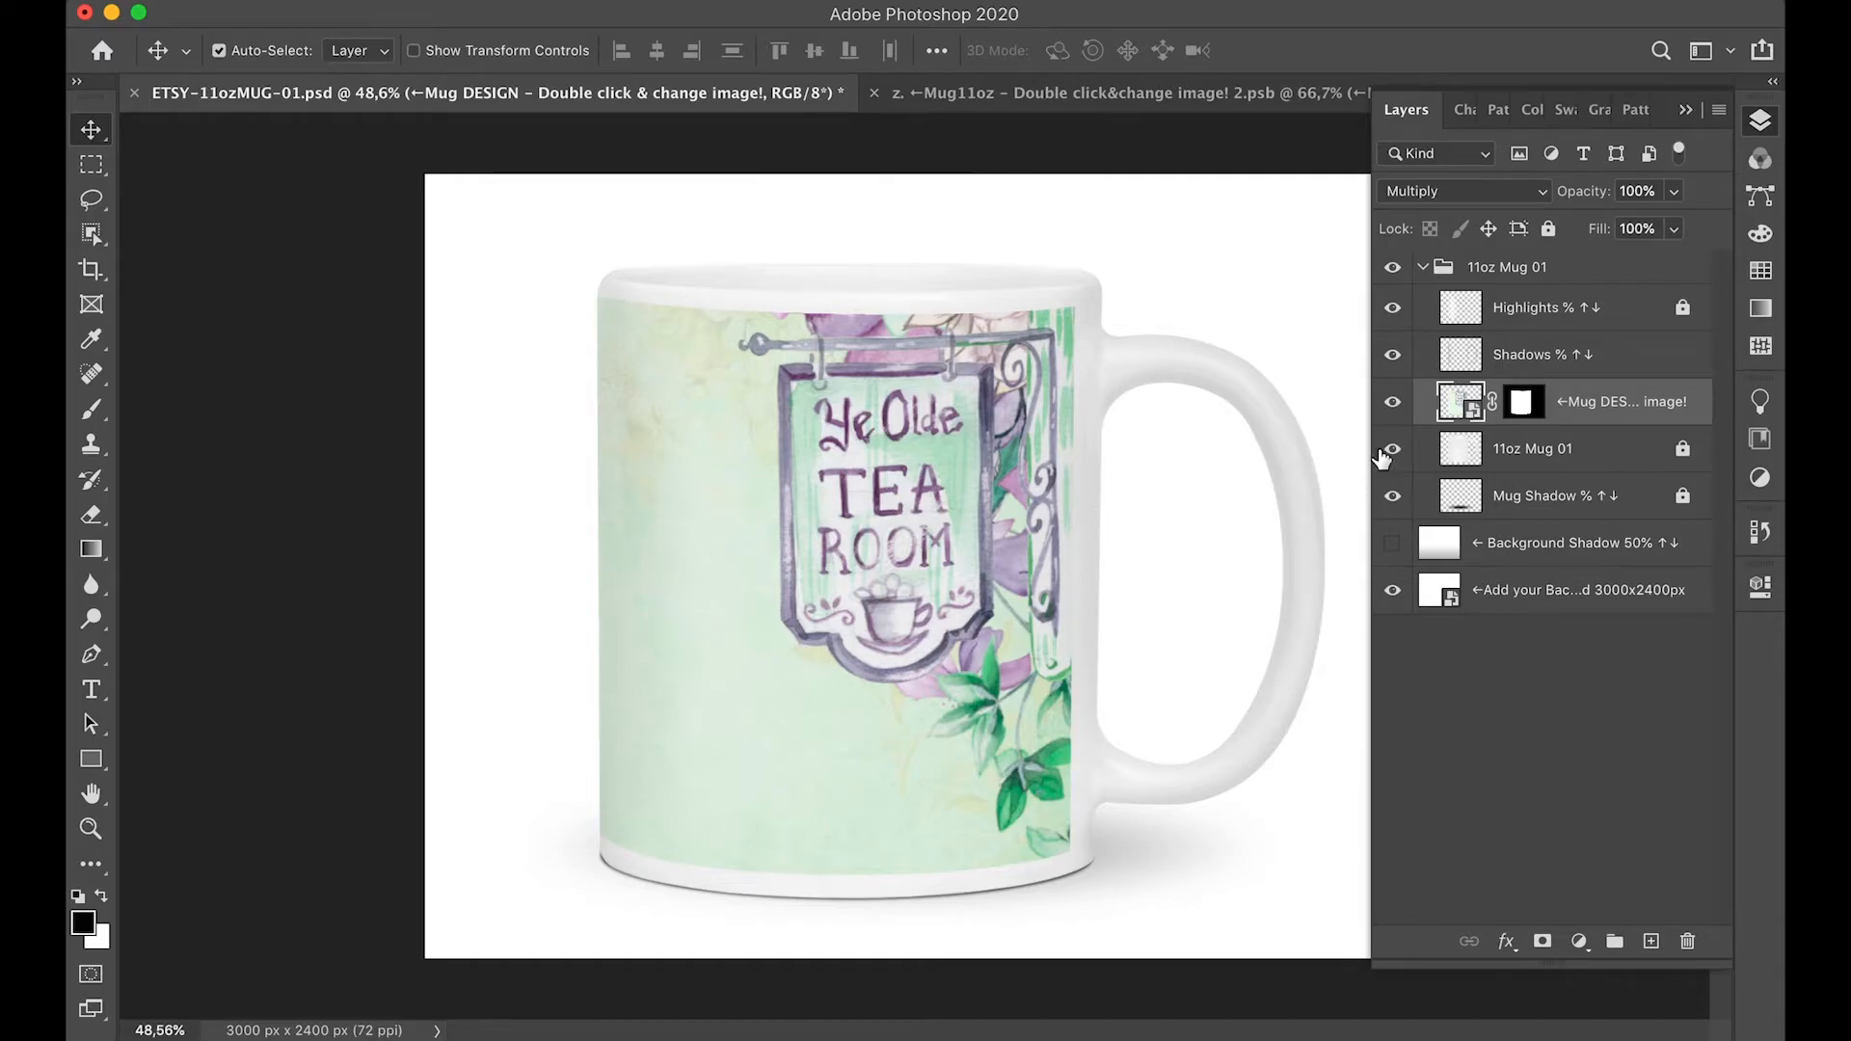
{"action": "left_click", "coordinate": [1393, 403]}
{"action": "left_click", "coordinate": [1392, 403]}
{"action": "scroll", "coordinate": [879, 554], "scroll_direction": "down", "scroll_amount": 2}
{"action": "scroll", "coordinate": [878, 554], "scroll_direction": "down", "scroll_amount": 1}
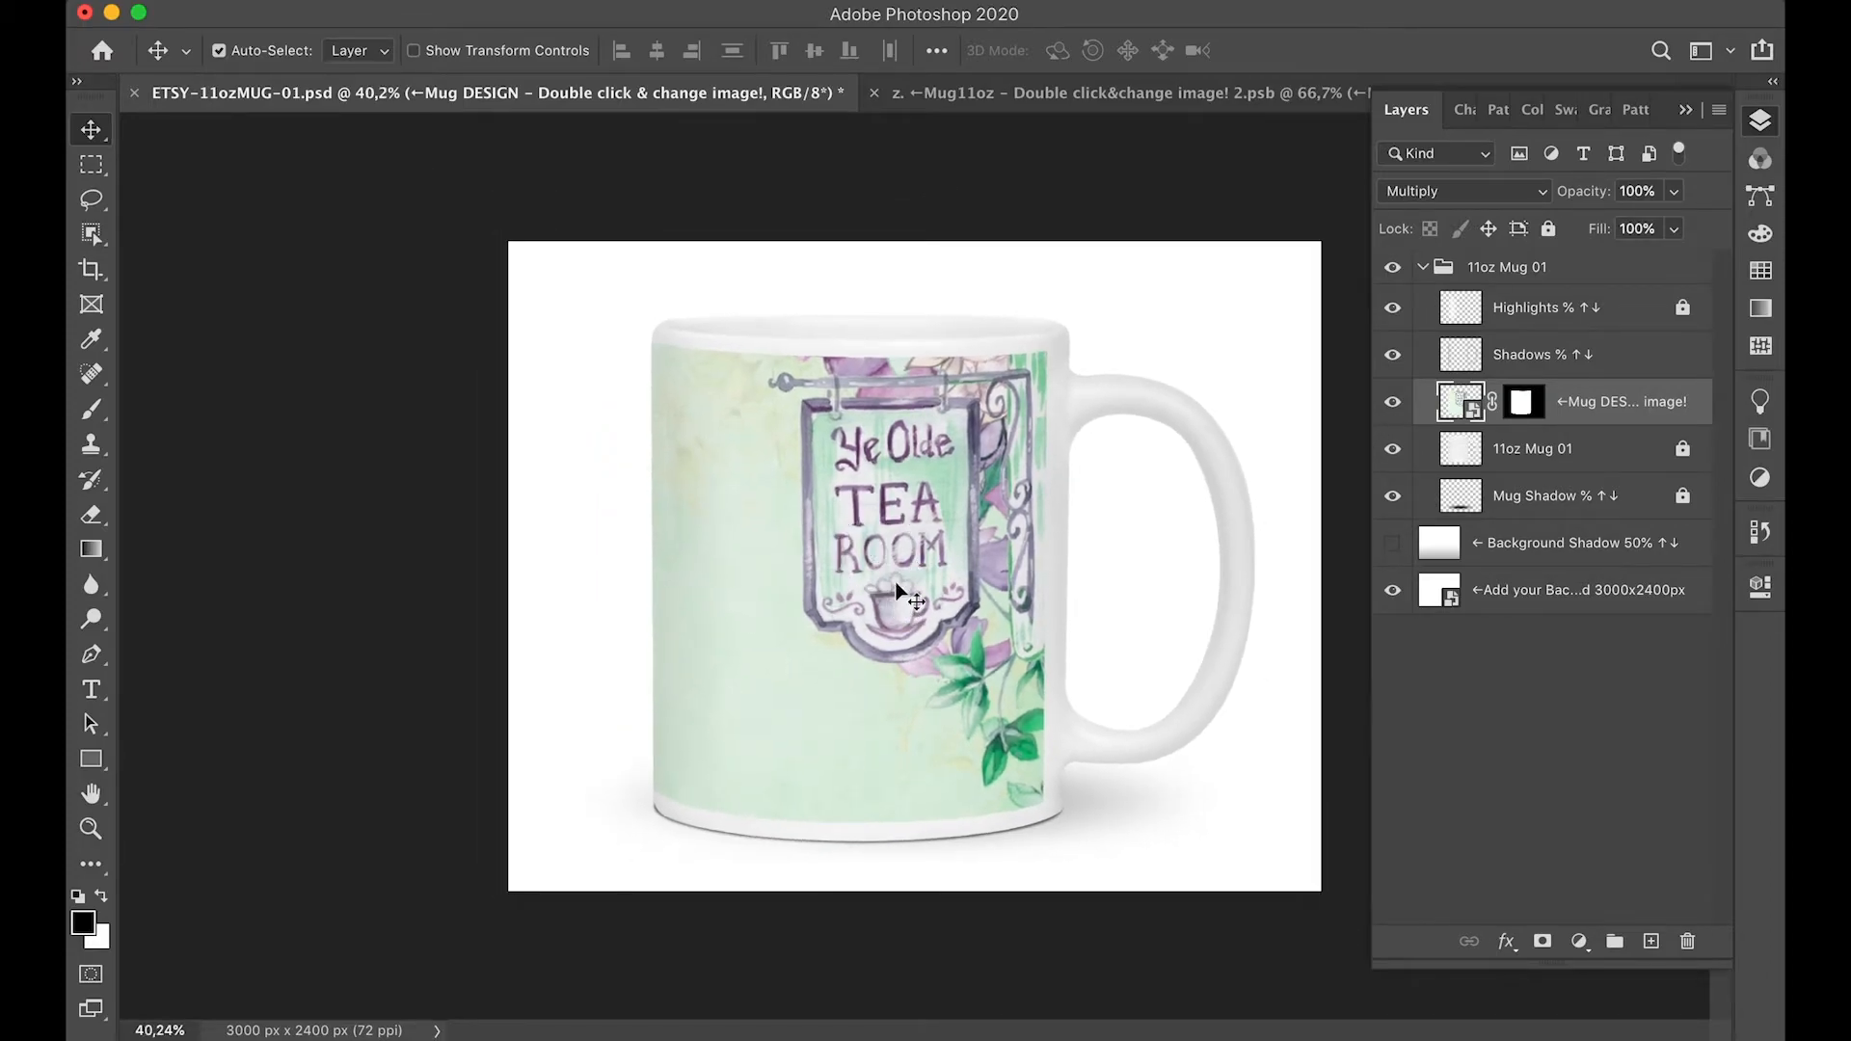
- In the smart object document, hide the tea room layer, show the "Change design & save!" heart layer and save
{"action": "left_click", "coordinate": [1058, 103]}
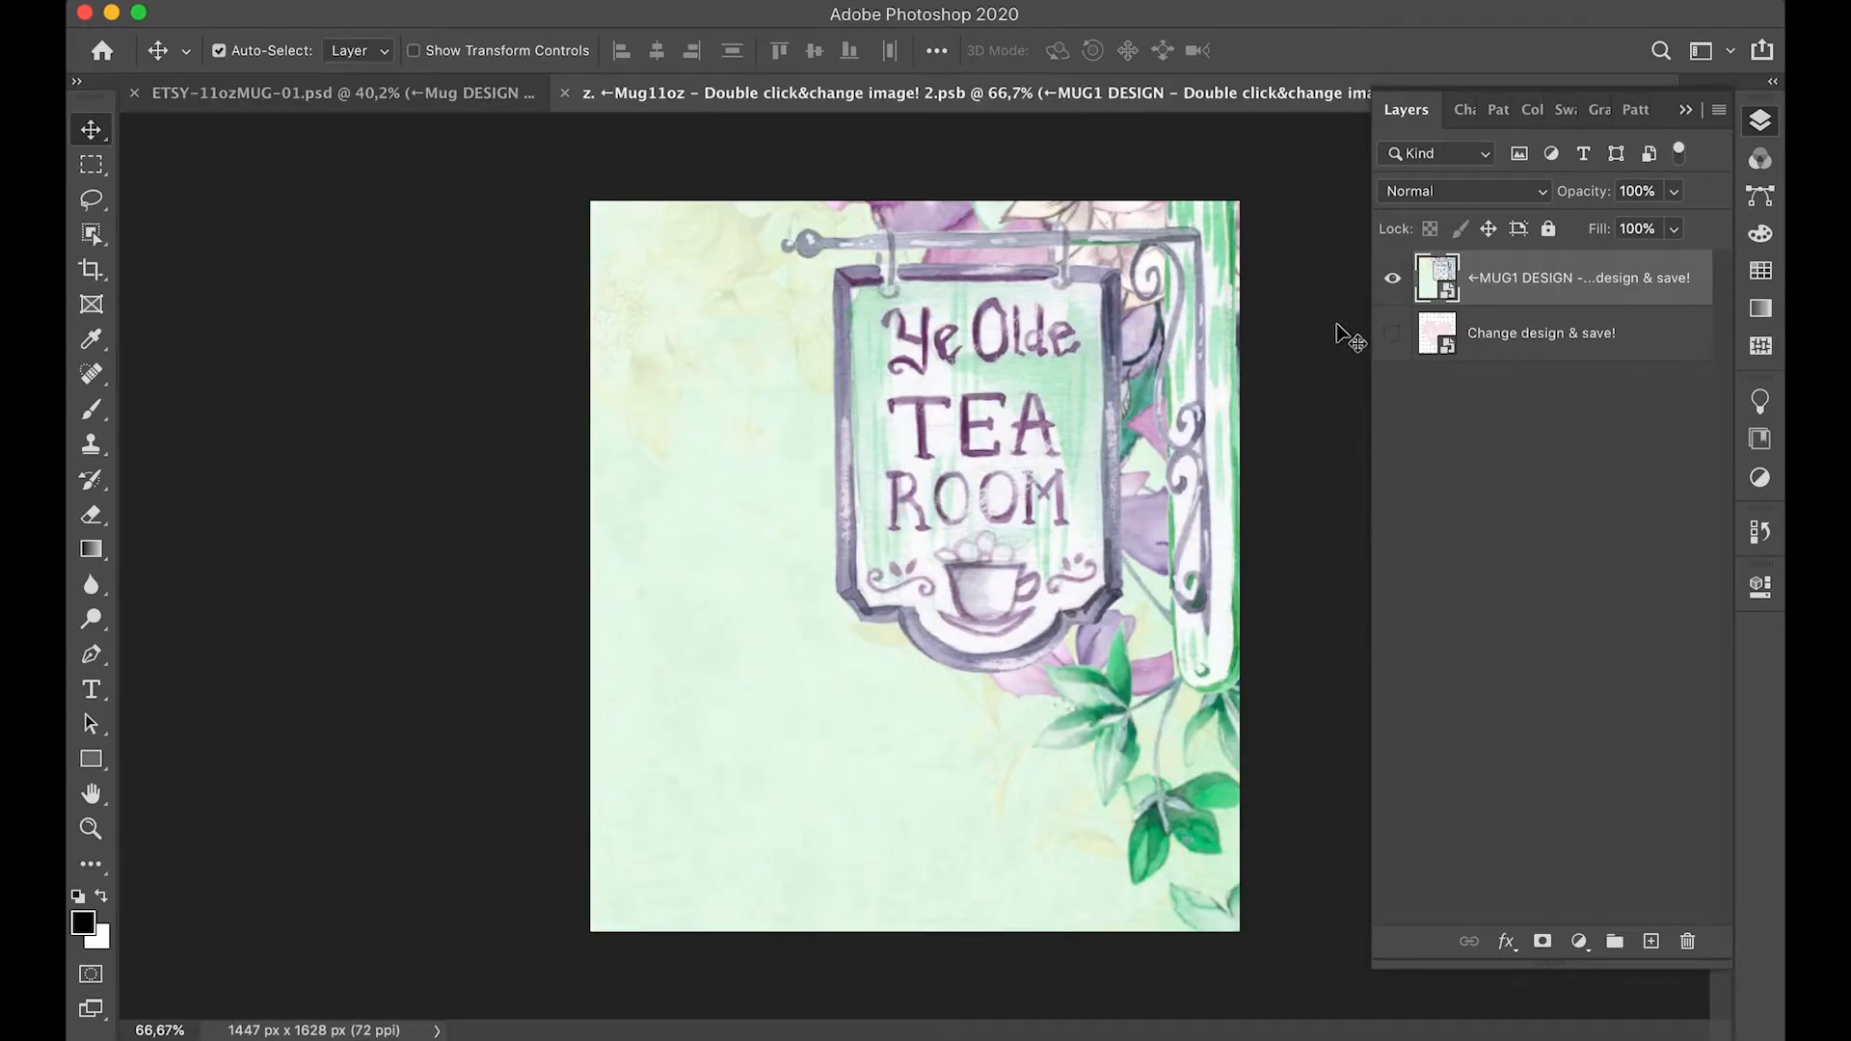
{"action": "left_click", "coordinate": [1393, 278]}
{"action": "left_click", "coordinate": [1392, 333]}
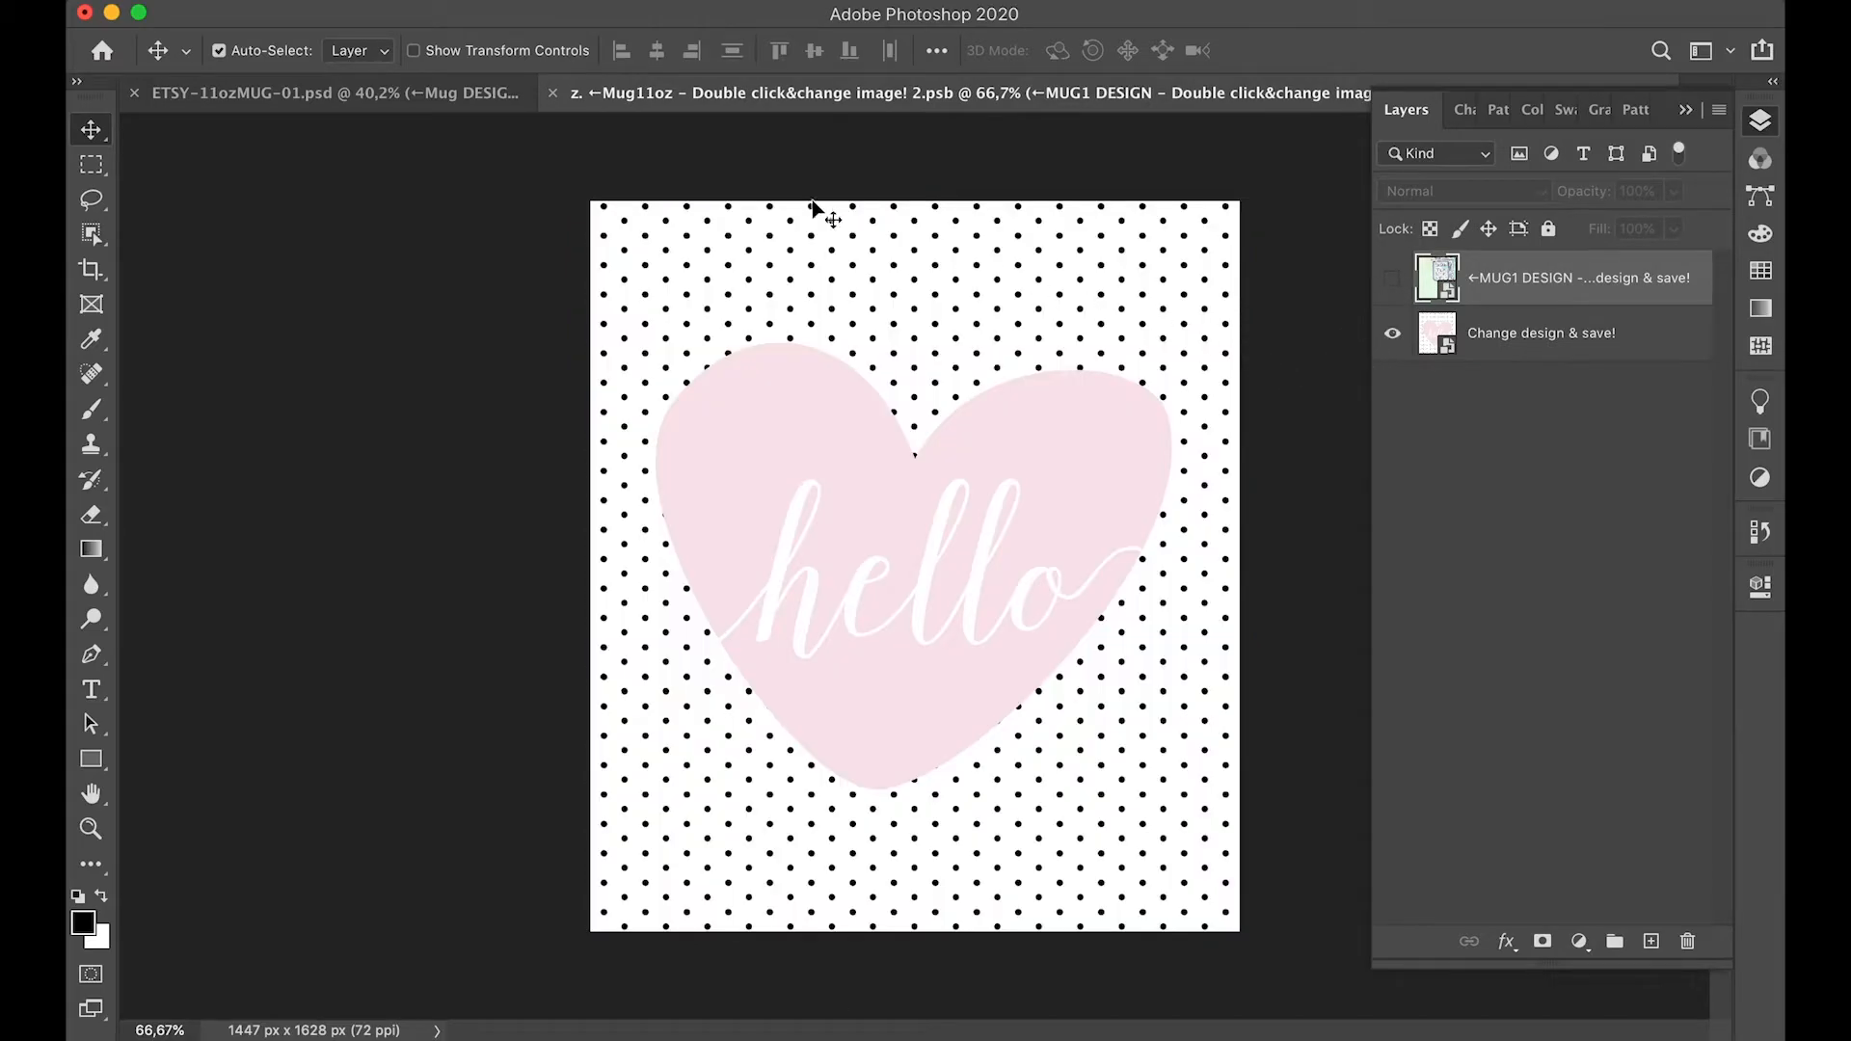
{"action": "left_click", "coordinate": [276, 2]}
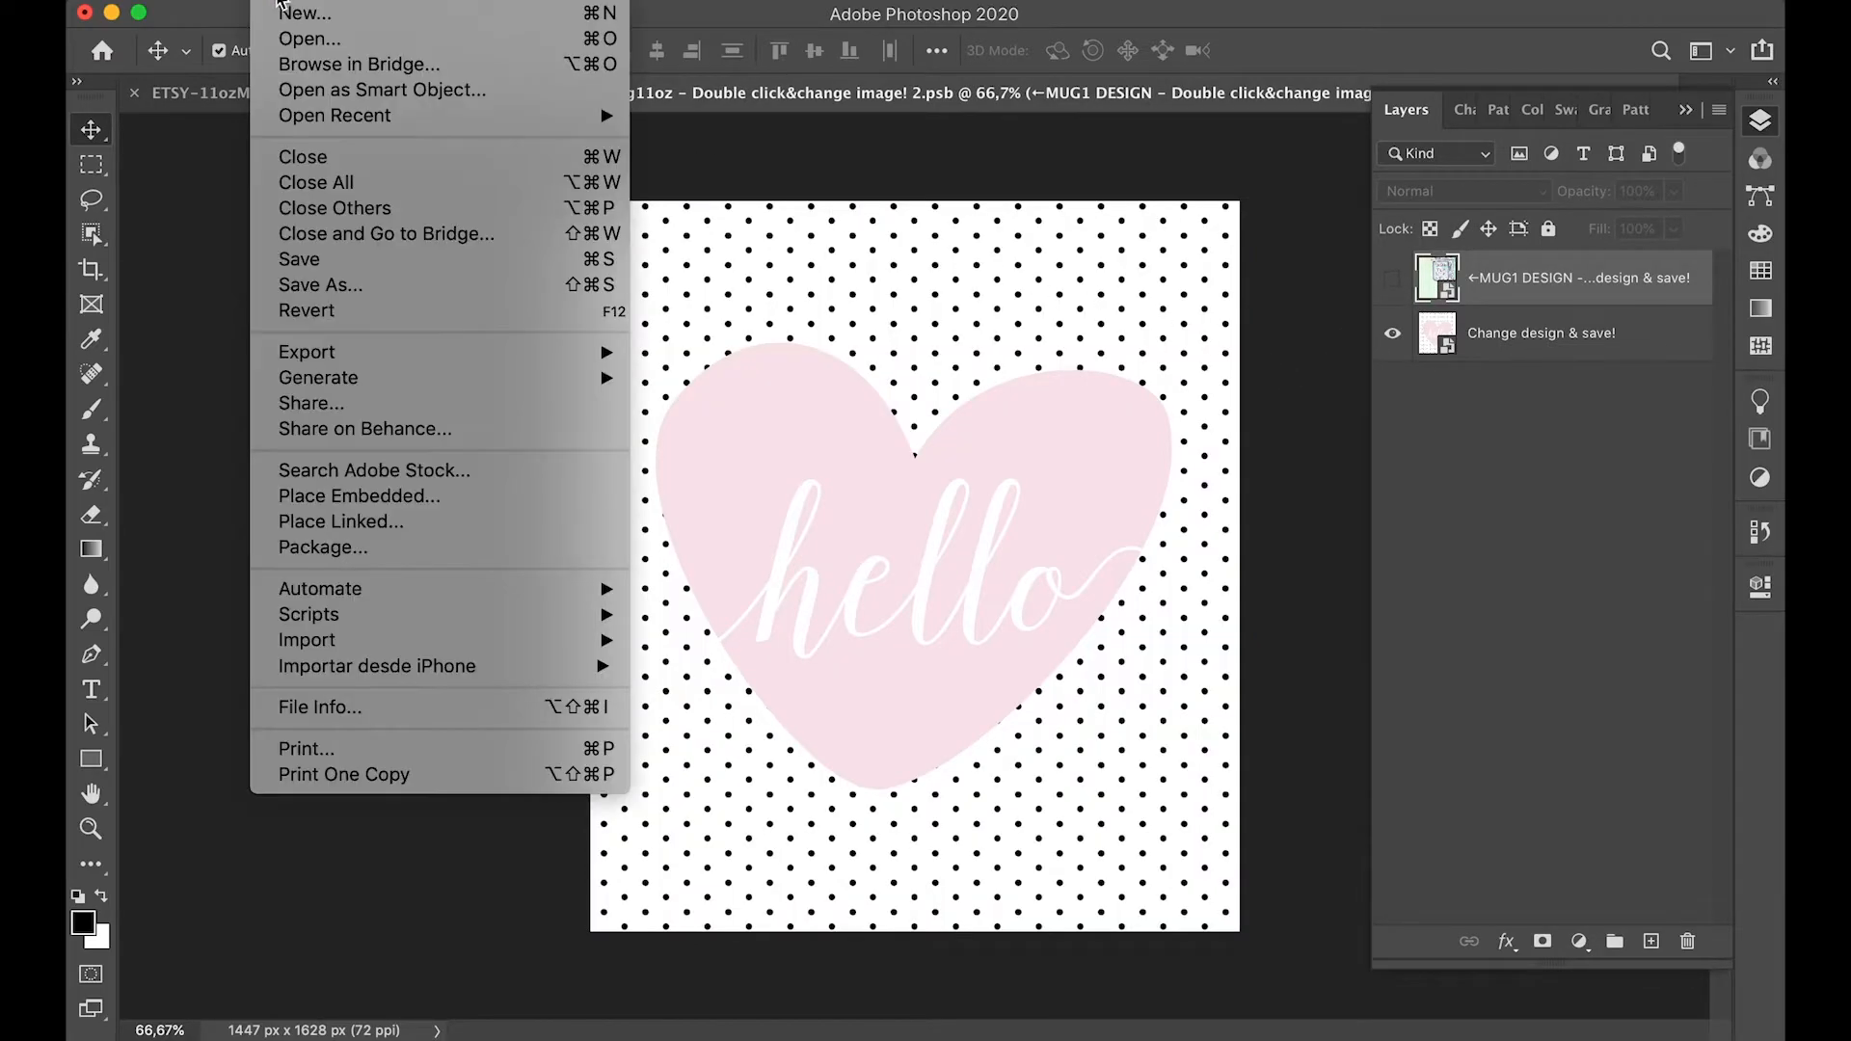
{"action": "left_click", "coordinate": [309, 253]}
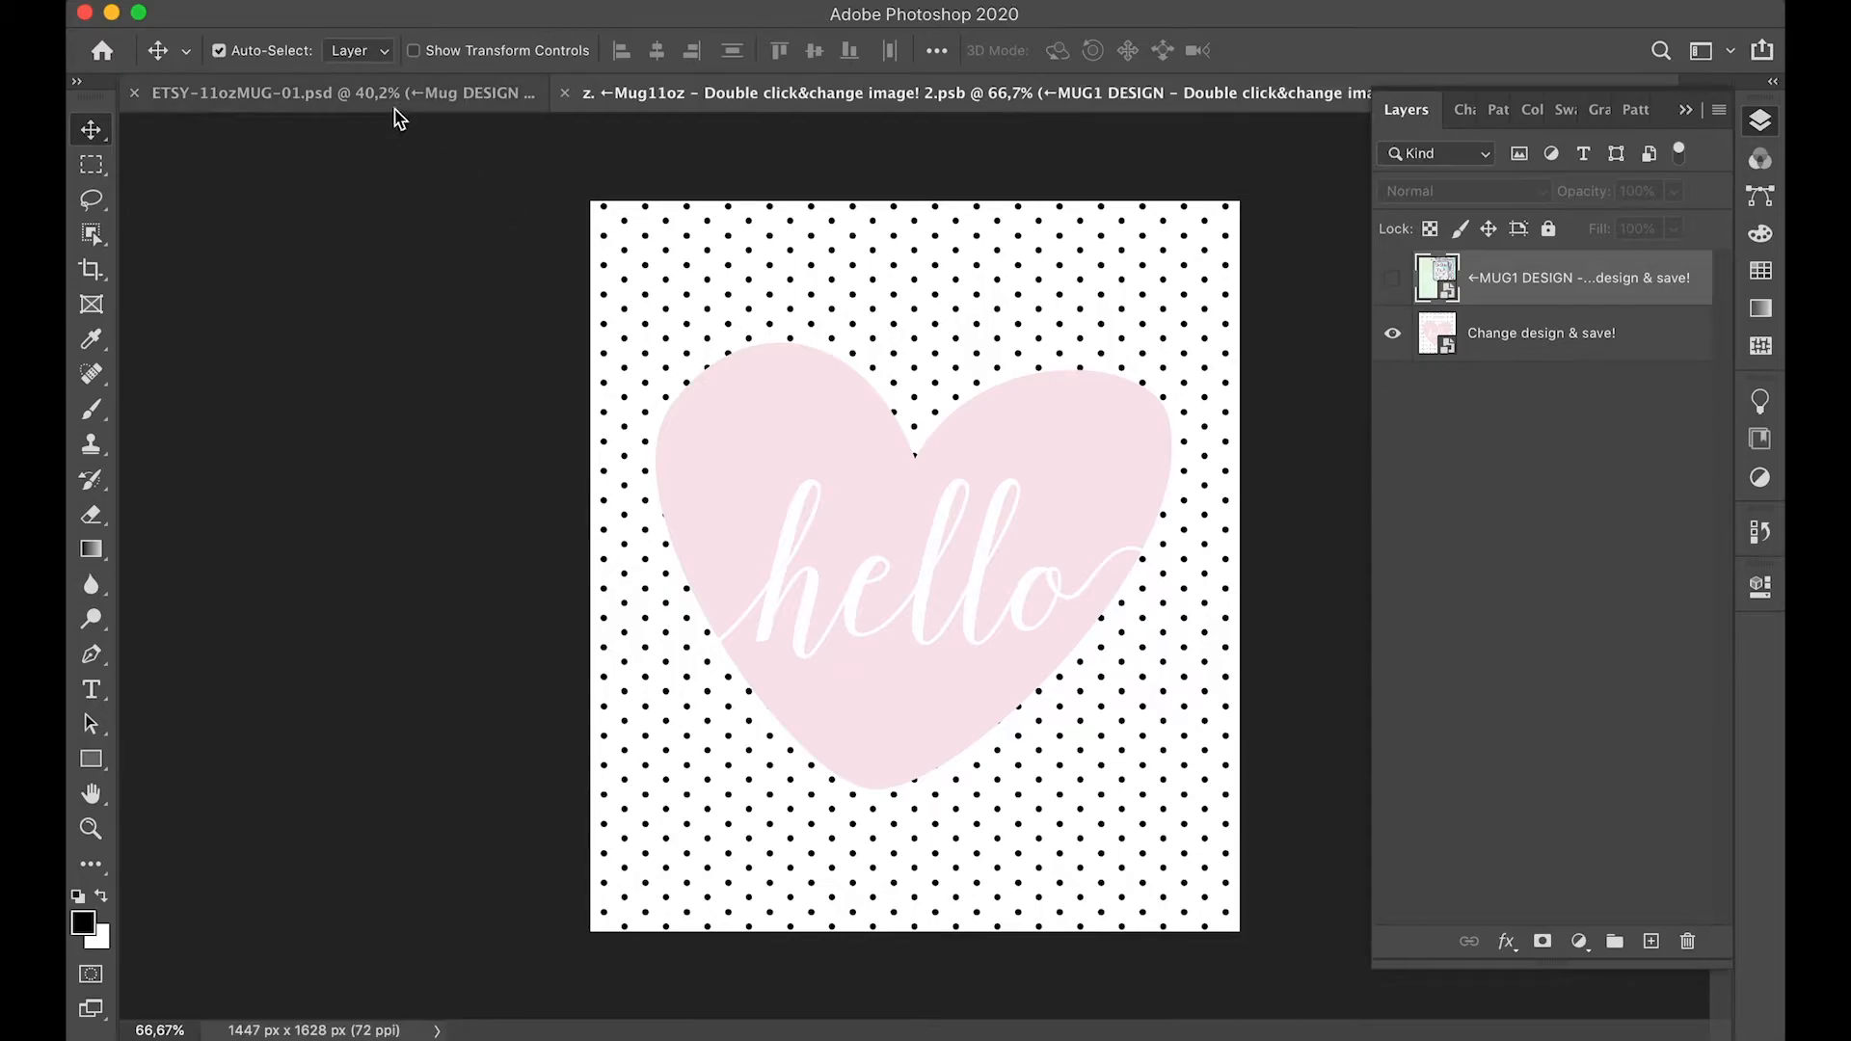
- Return to the ETSY-11ozMUG-01.psd mockup and look over the available export commands without exporting
{"action": "left_click", "coordinate": [395, 97]}
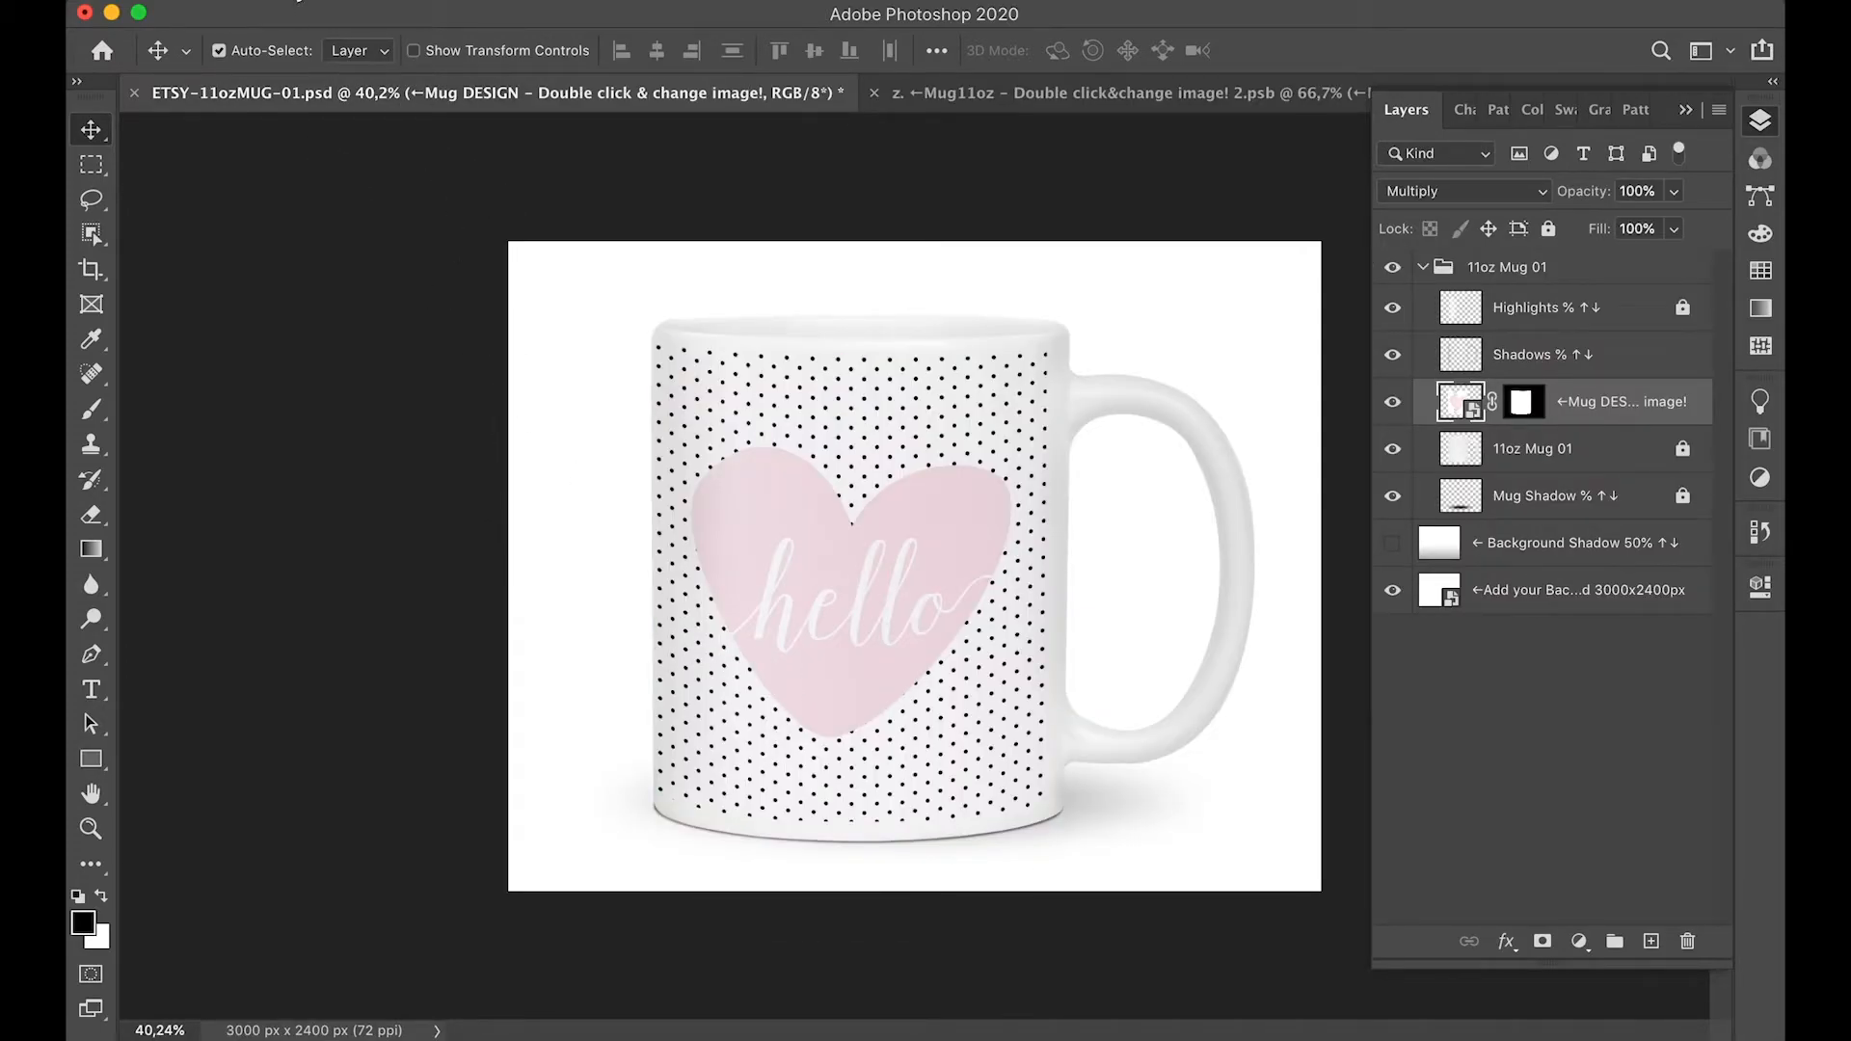
{"action": "left_click", "coordinate": [280, 3]}
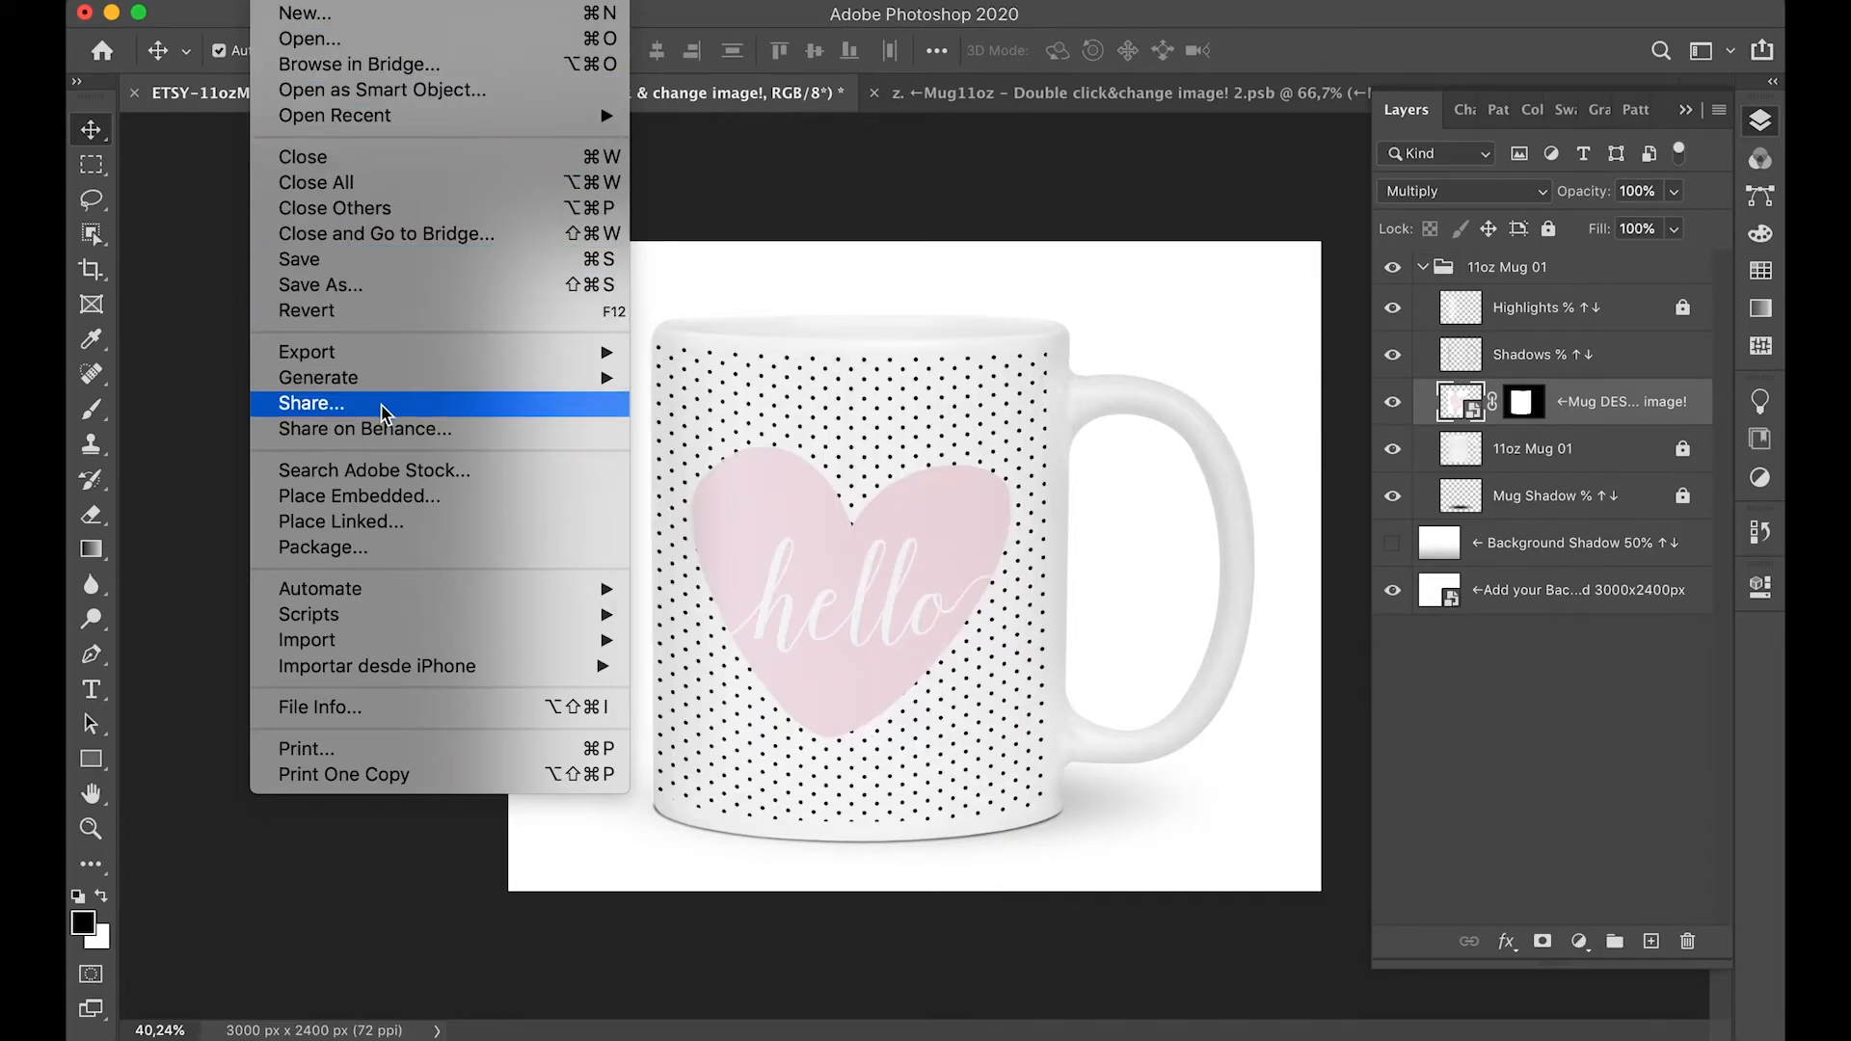
{"action": "mouse_move", "coordinate": [457, 366]}
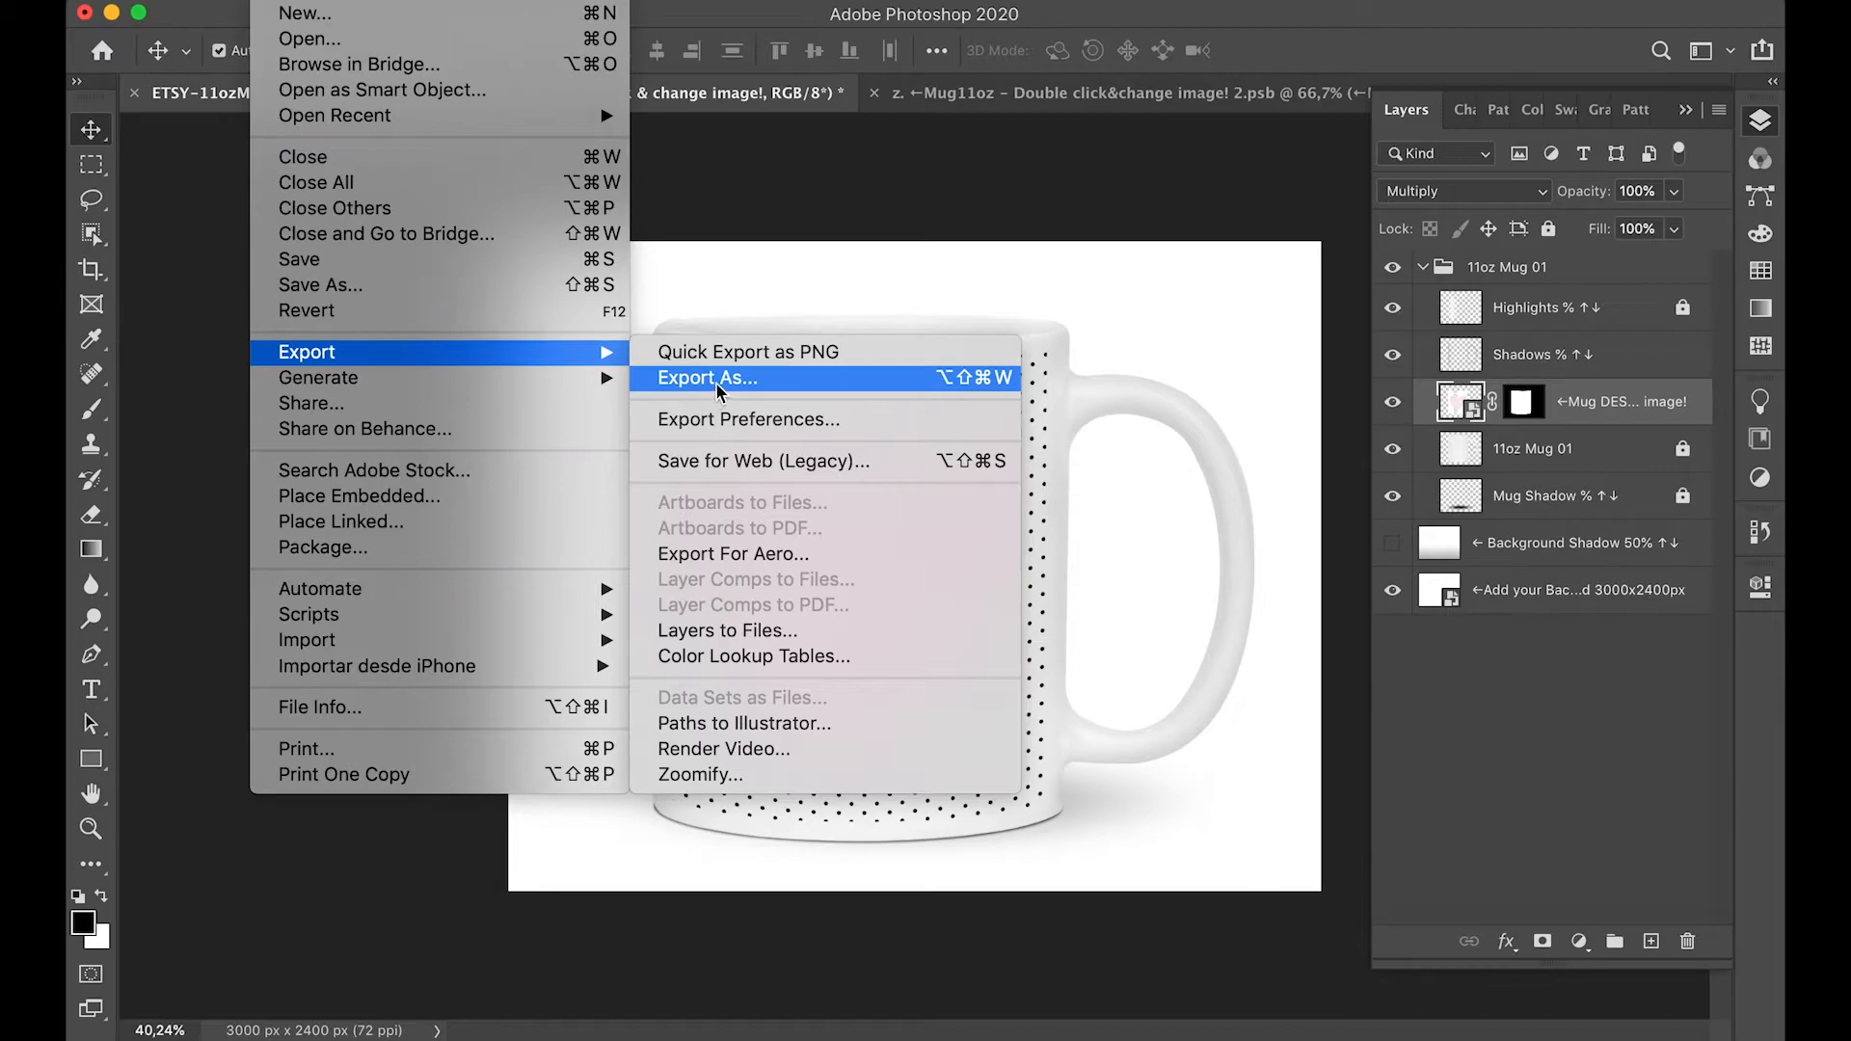
{"action": "left_click", "coordinate": [764, 178]}
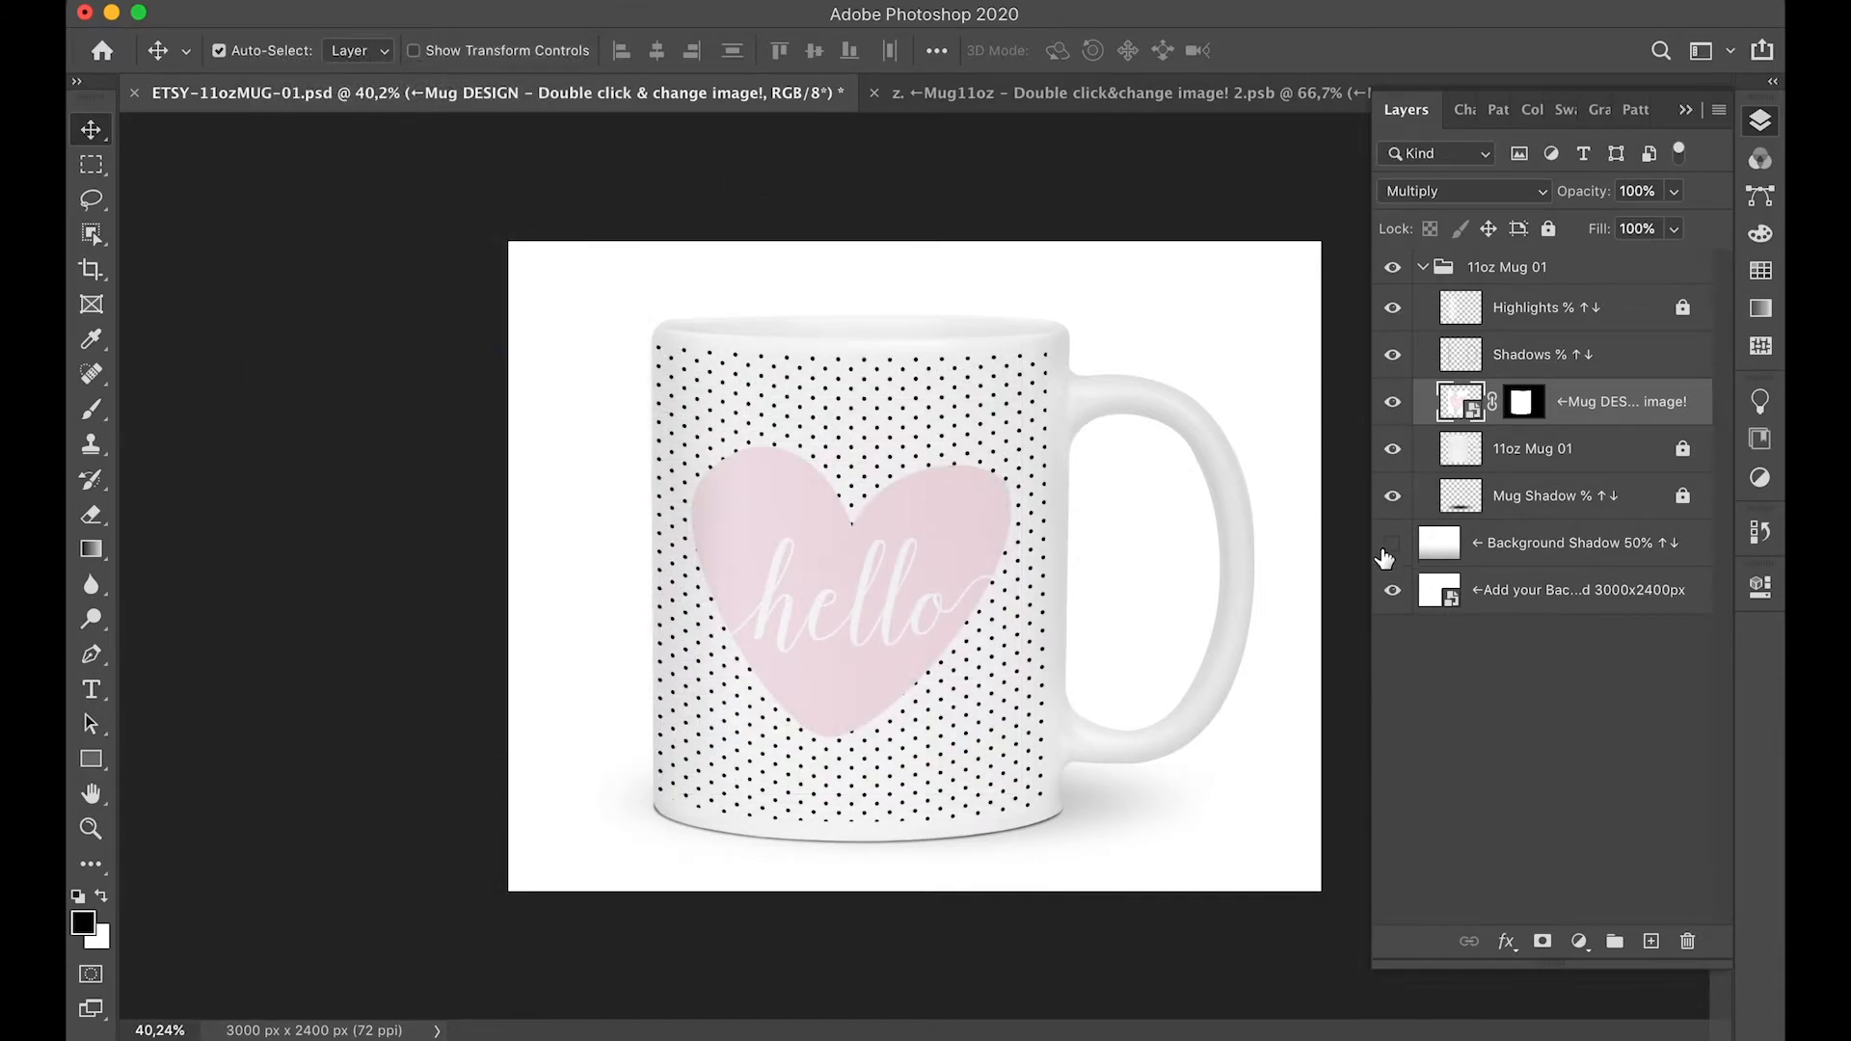
- Show the tea room layer in the mug design smart object, save it, and return to the mug mockup
{"action": "left_click", "coordinate": [1176, 94]}
{"action": "left_click", "coordinate": [1394, 281]}
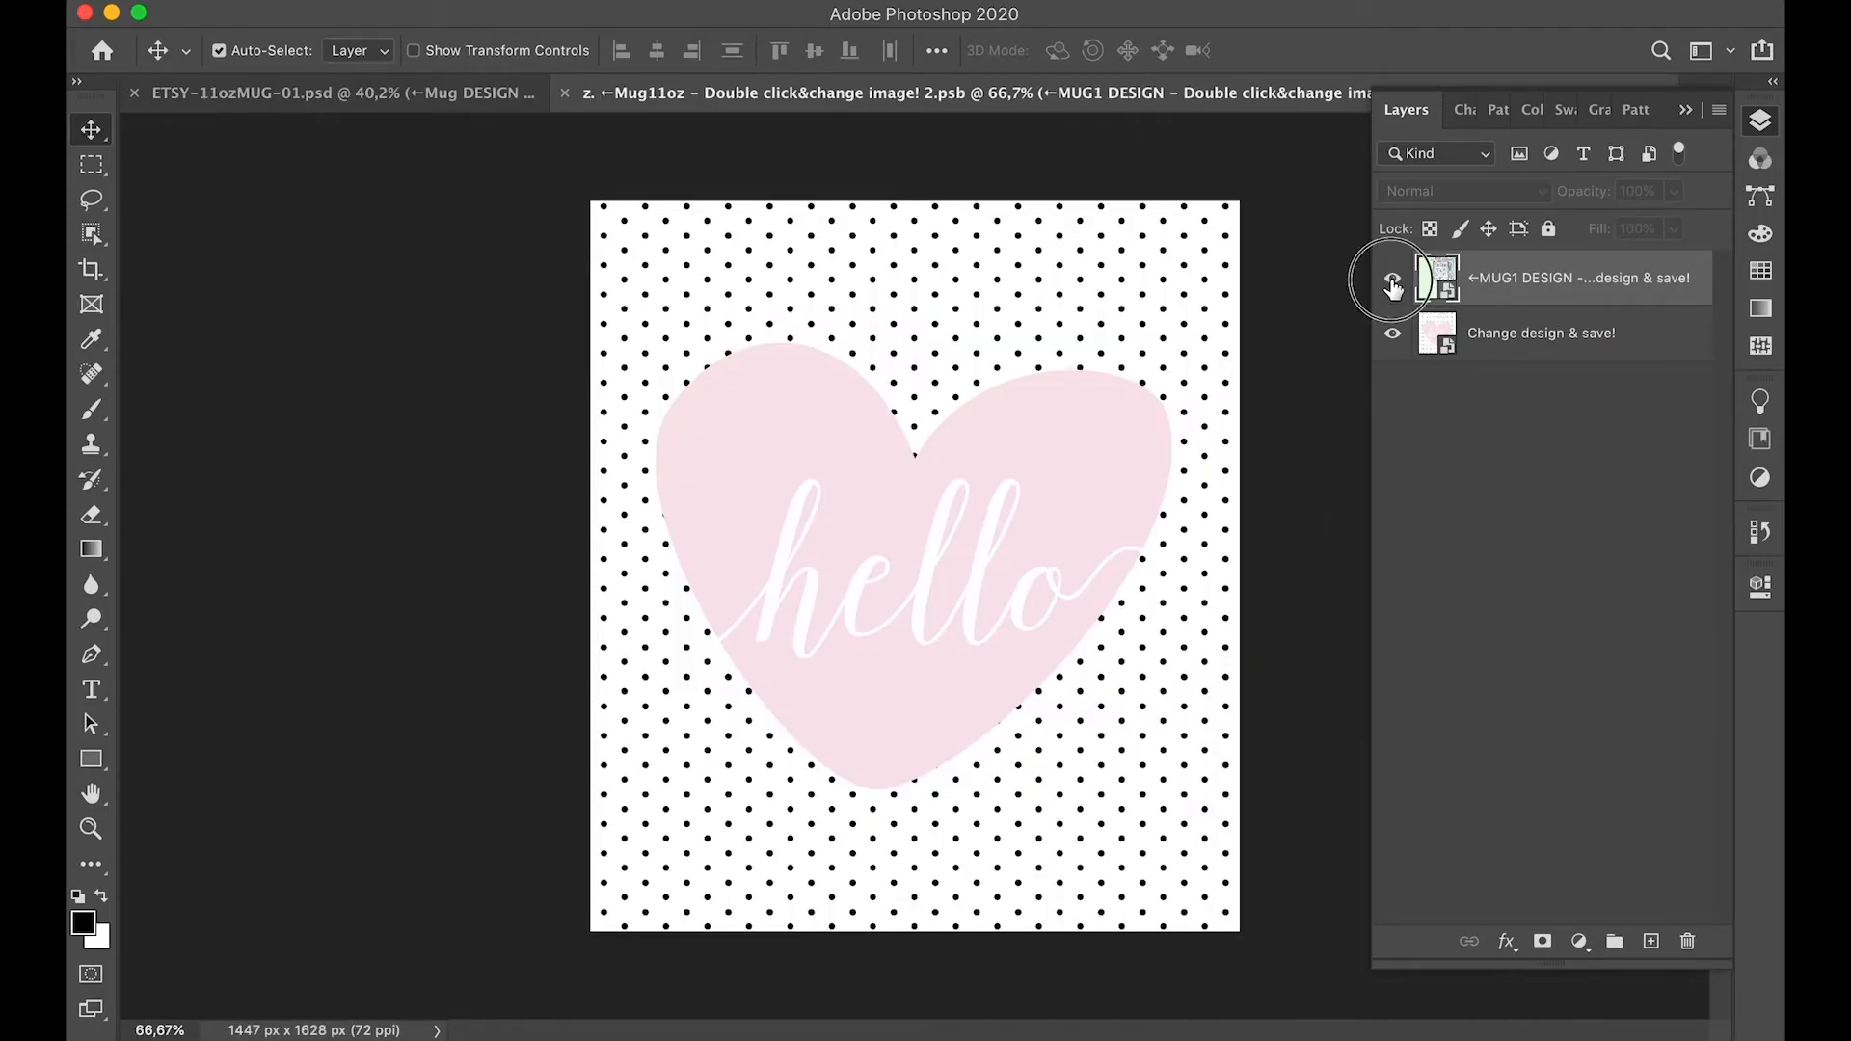
{"action": "key", "text": "super+s"}
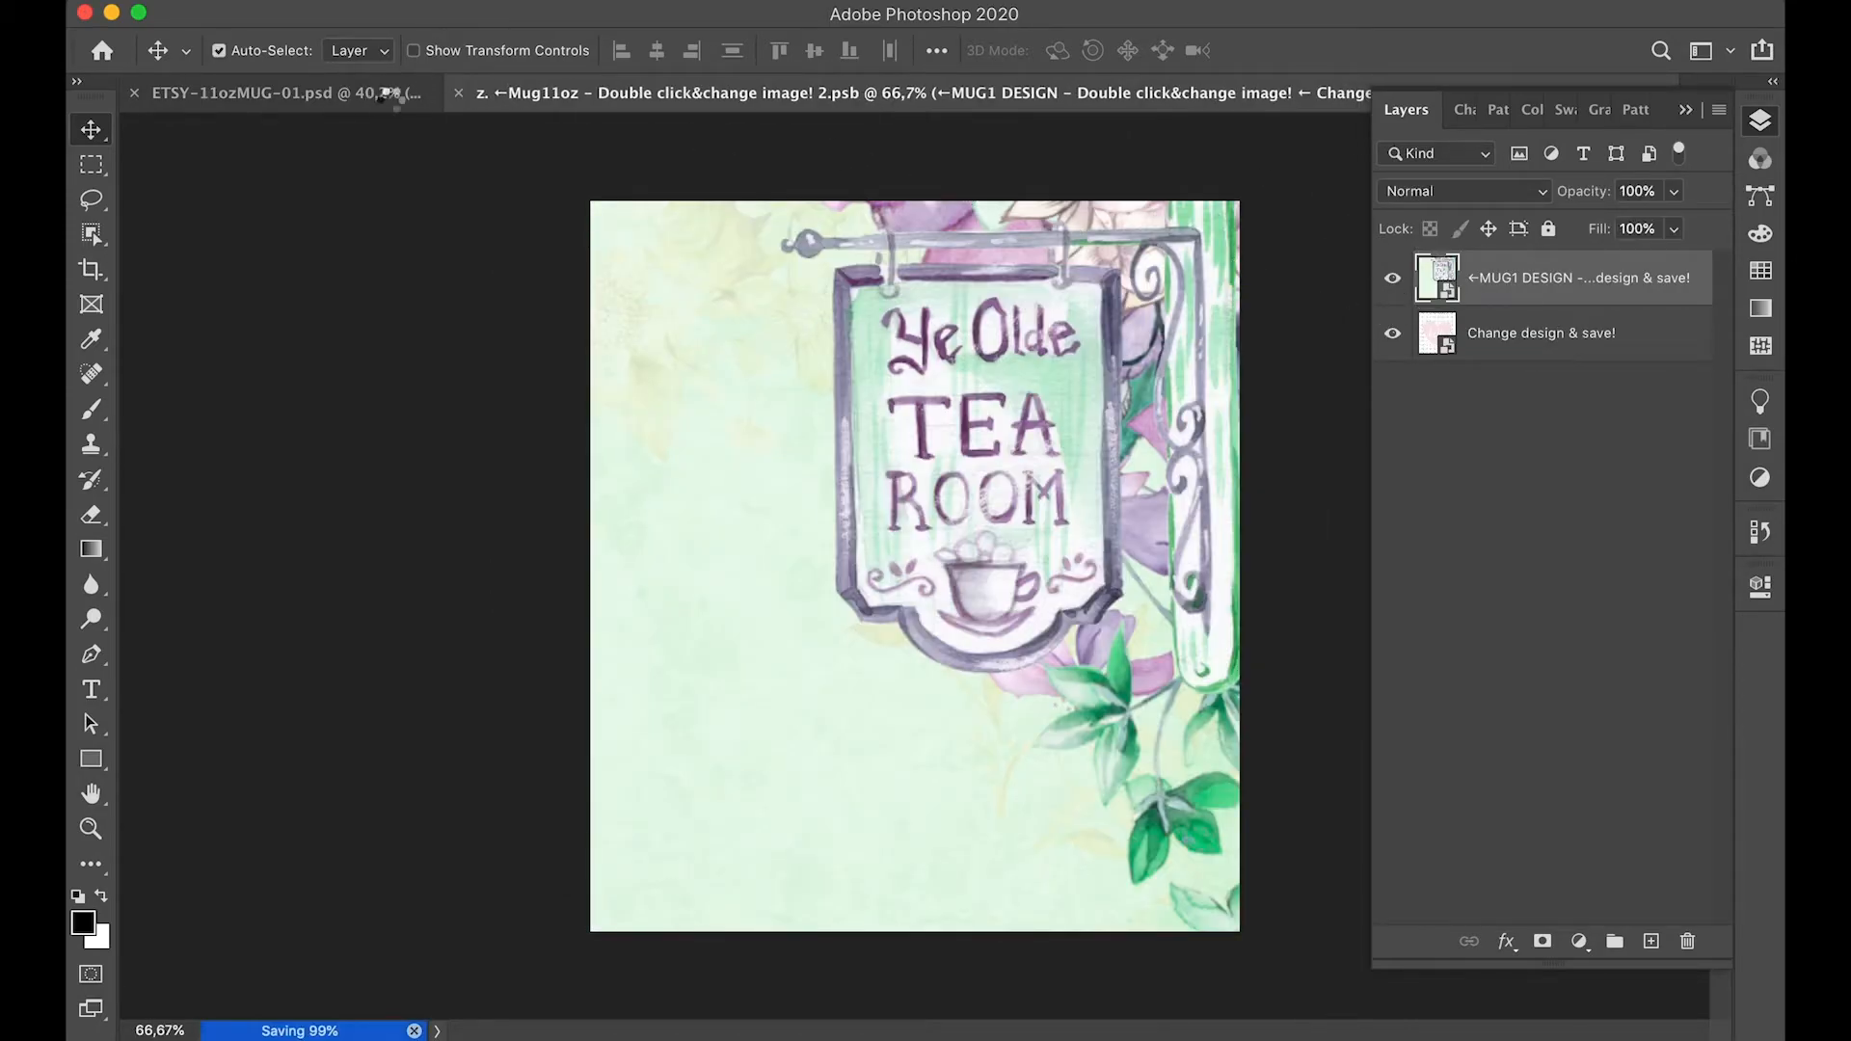
{"action": "left_click", "coordinate": [371, 93]}
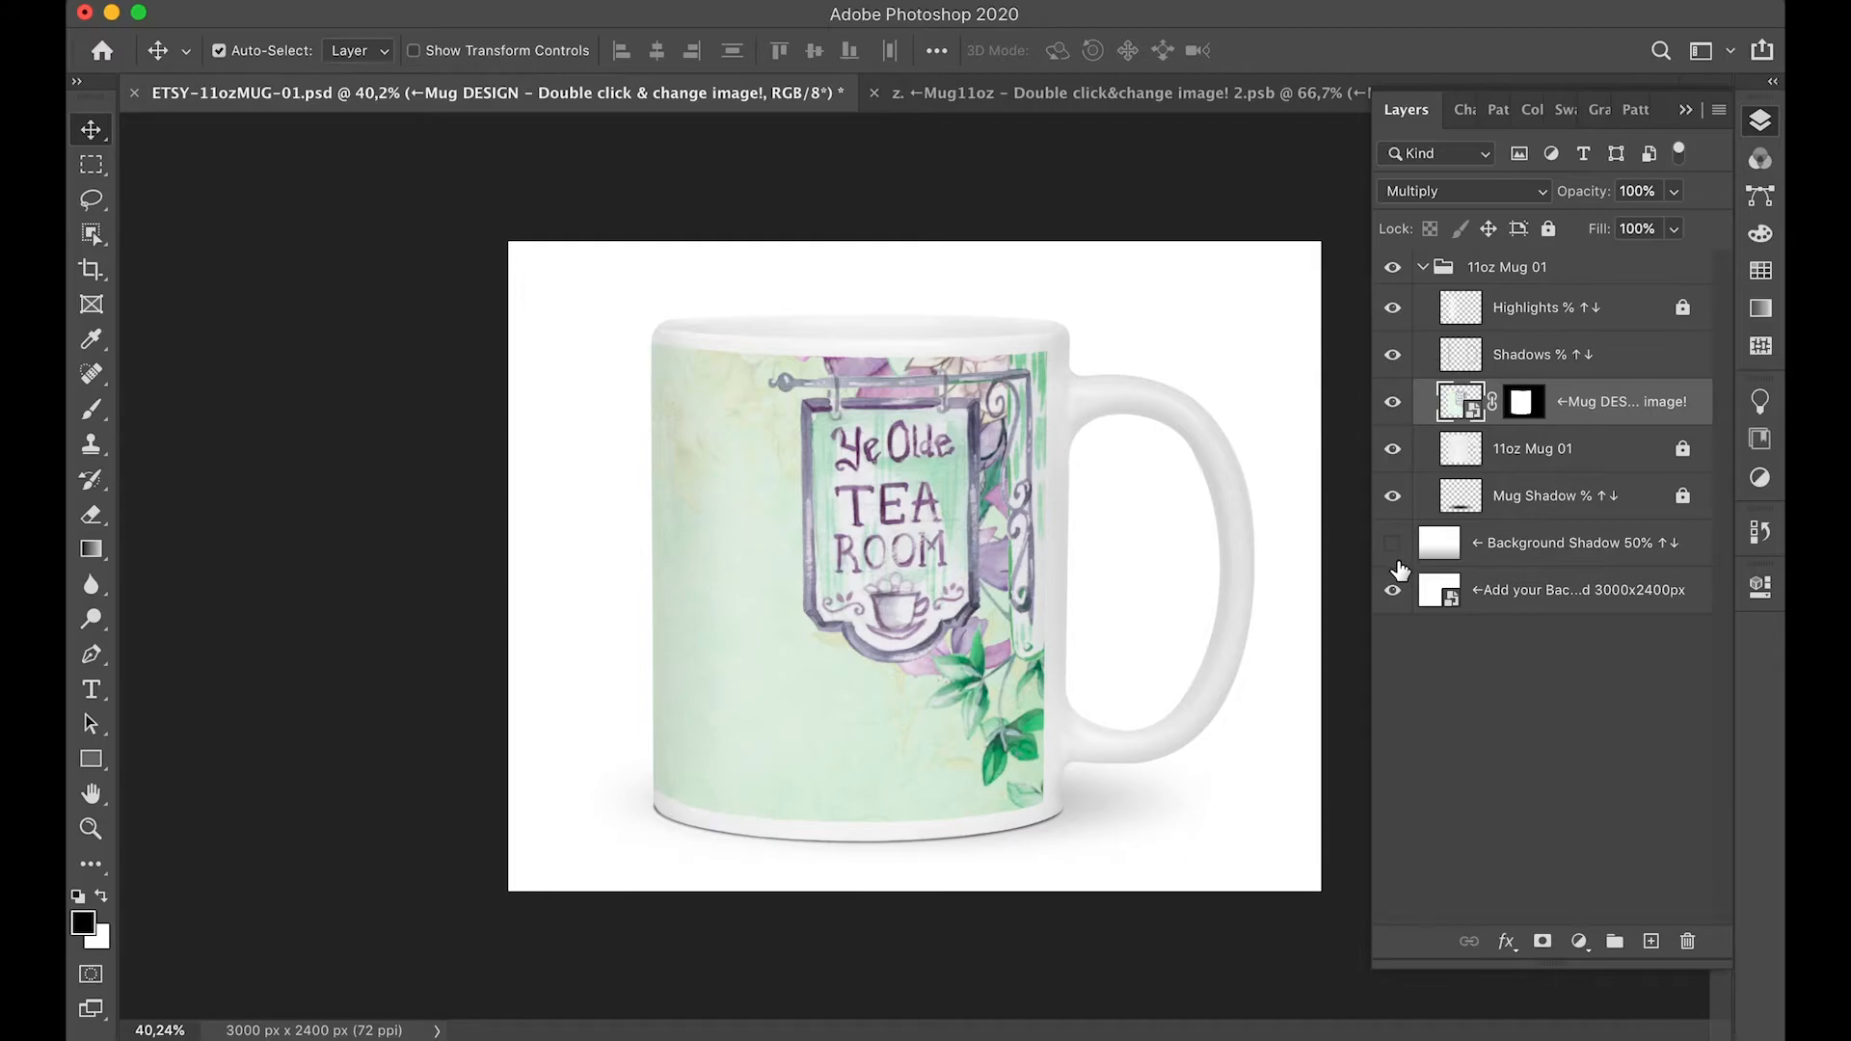
- Open the "Add your Background 3000x2400px" smart object for editing, using its embedded color profile
{"action": "left_click", "coordinate": [1516, 607]}
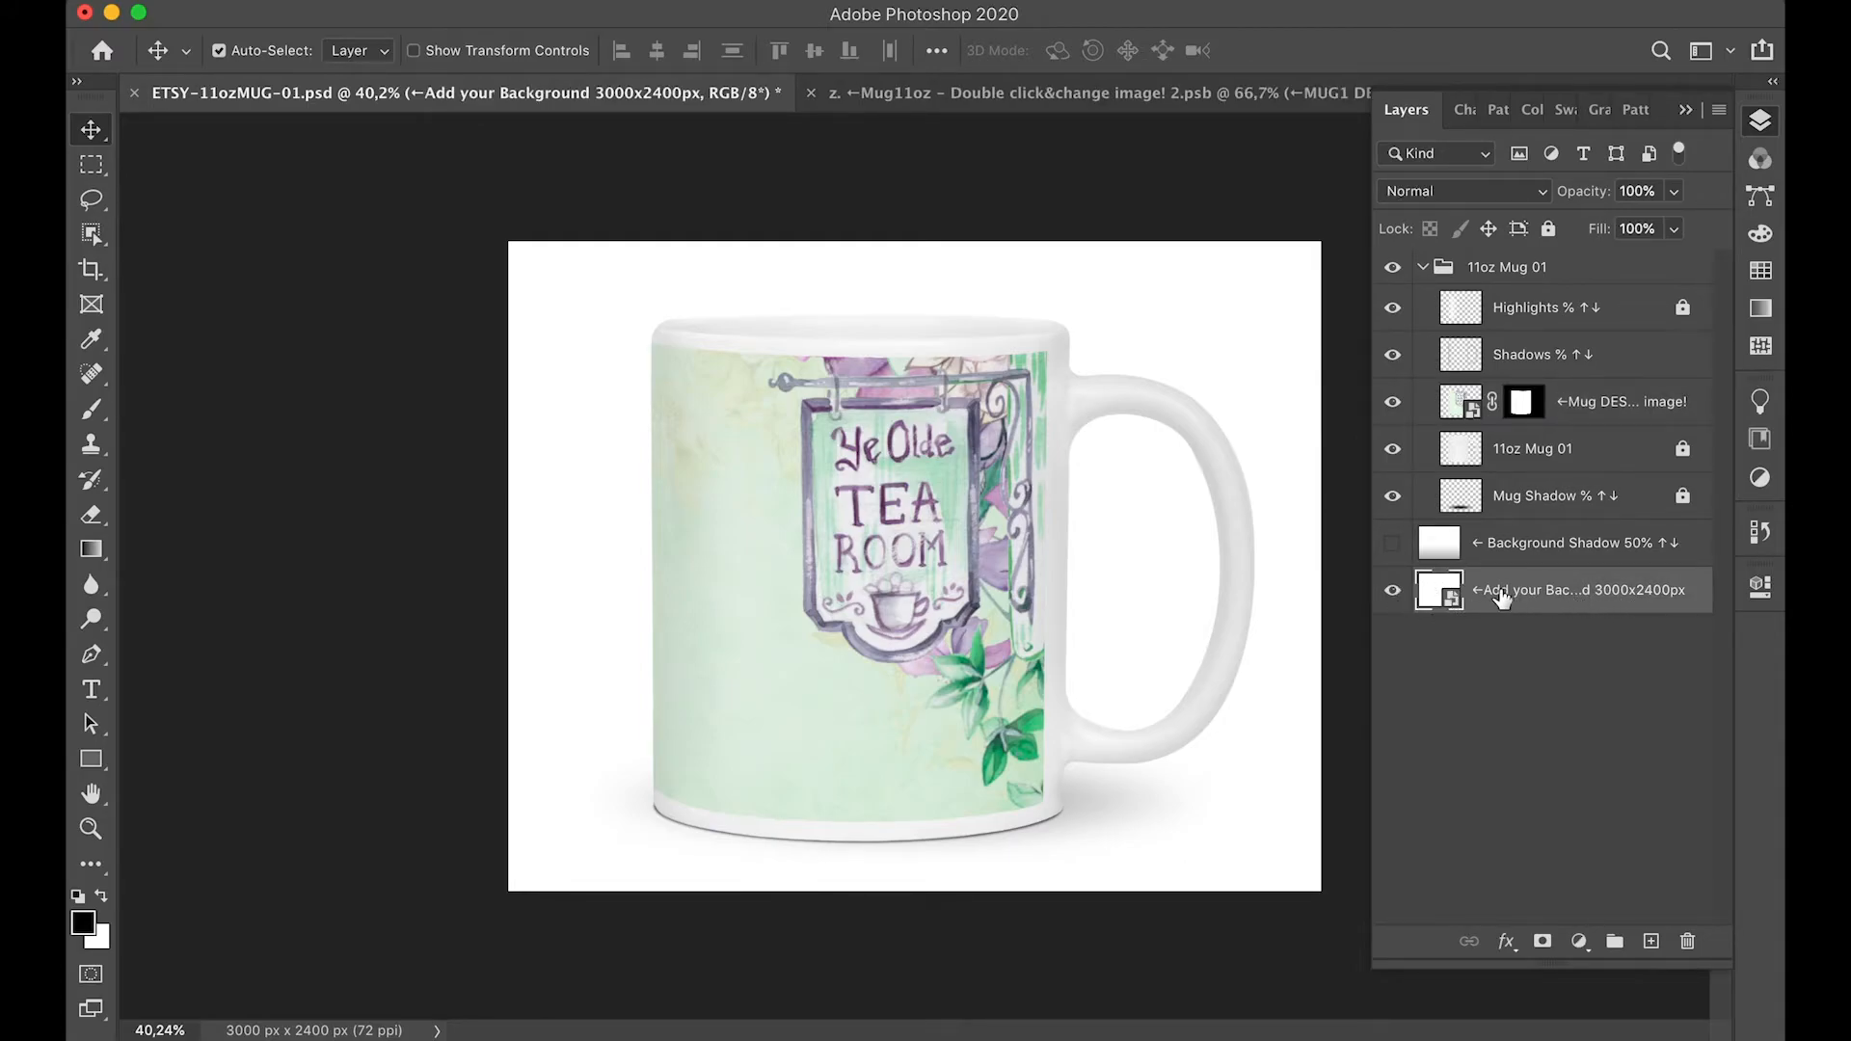
{"action": "double_click", "coordinate": [1432, 596]}
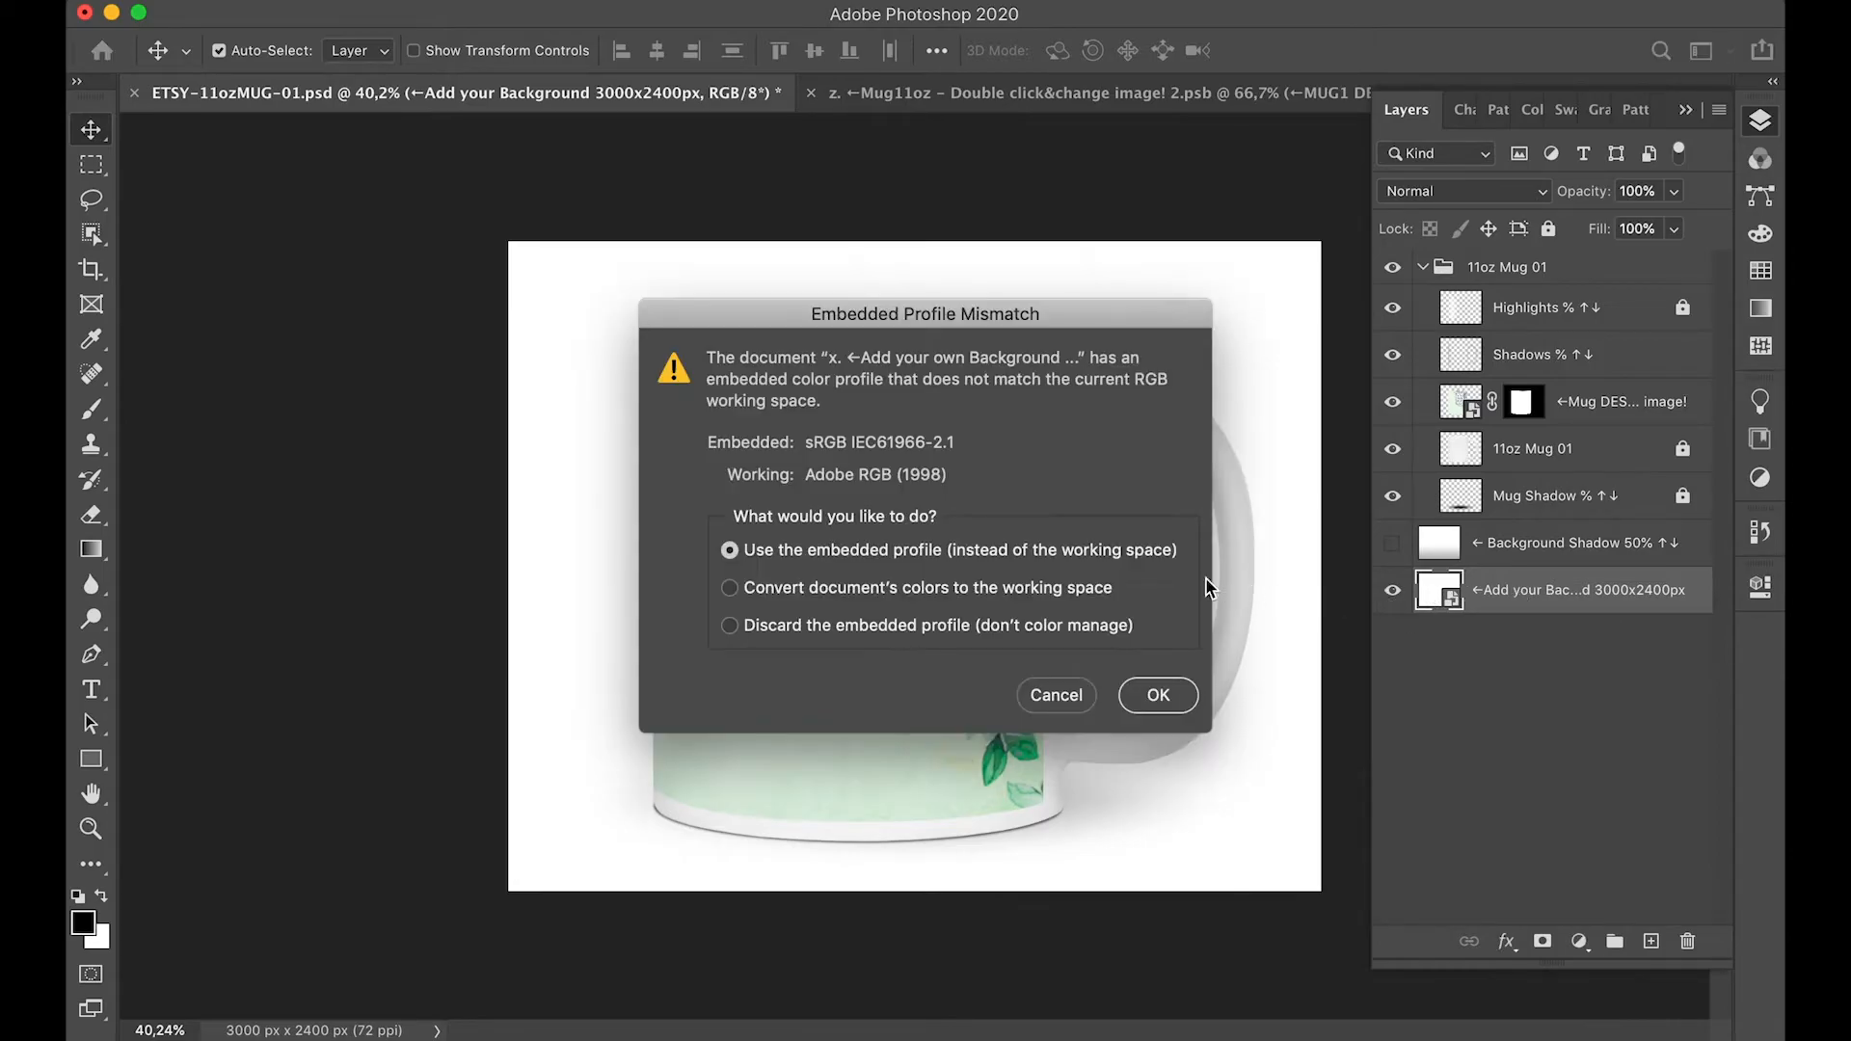
{"action": "left_click", "coordinate": [1156, 695]}
- Place 04 - Marble.jpg from the 11oz Mug Files folder into the background document at full canvas size
{"action": "key", "text": "super+Tab"}
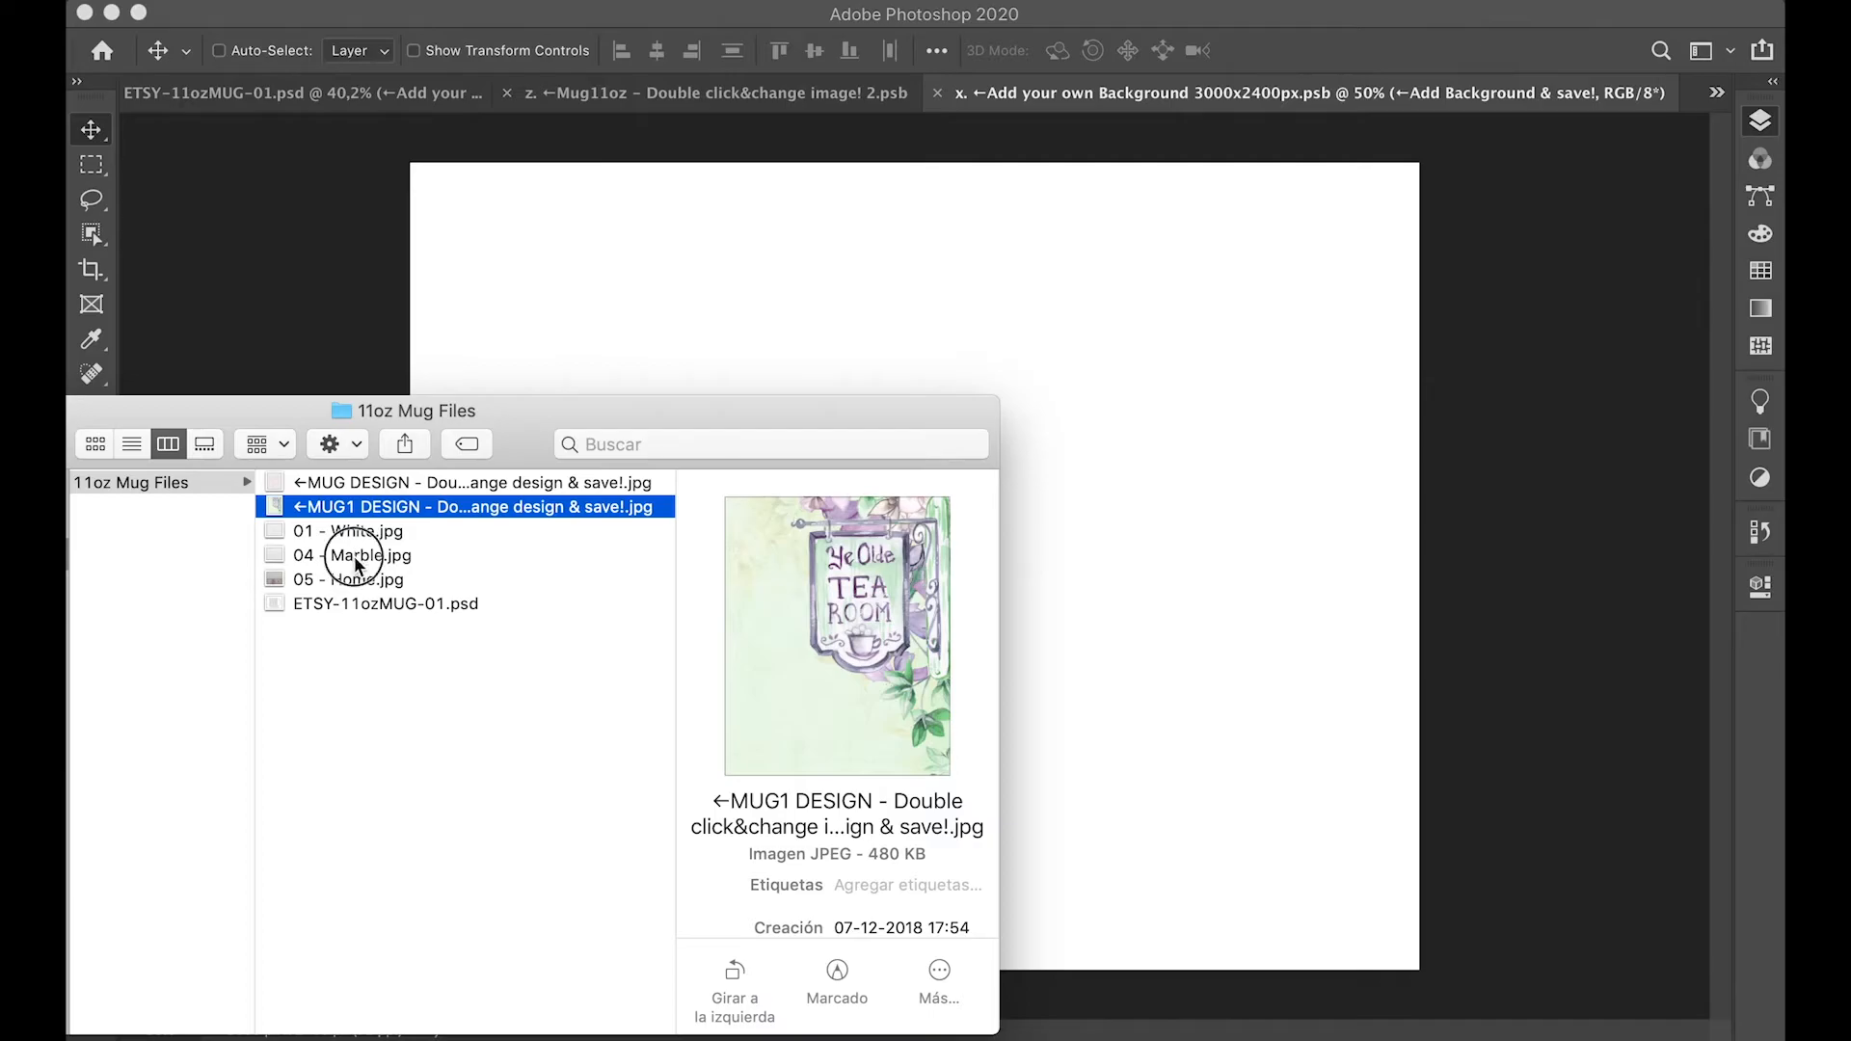
{"action": "left_click", "coordinate": [355, 558]}
{"action": "left_click_drag", "start_coordinate": [374, 552], "coordinate": [599, 495]}
{"action": "left_click_drag", "start_coordinate": [698, 160], "coordinate": [635, 288]}
{"action": "key", "text": "super+z"}
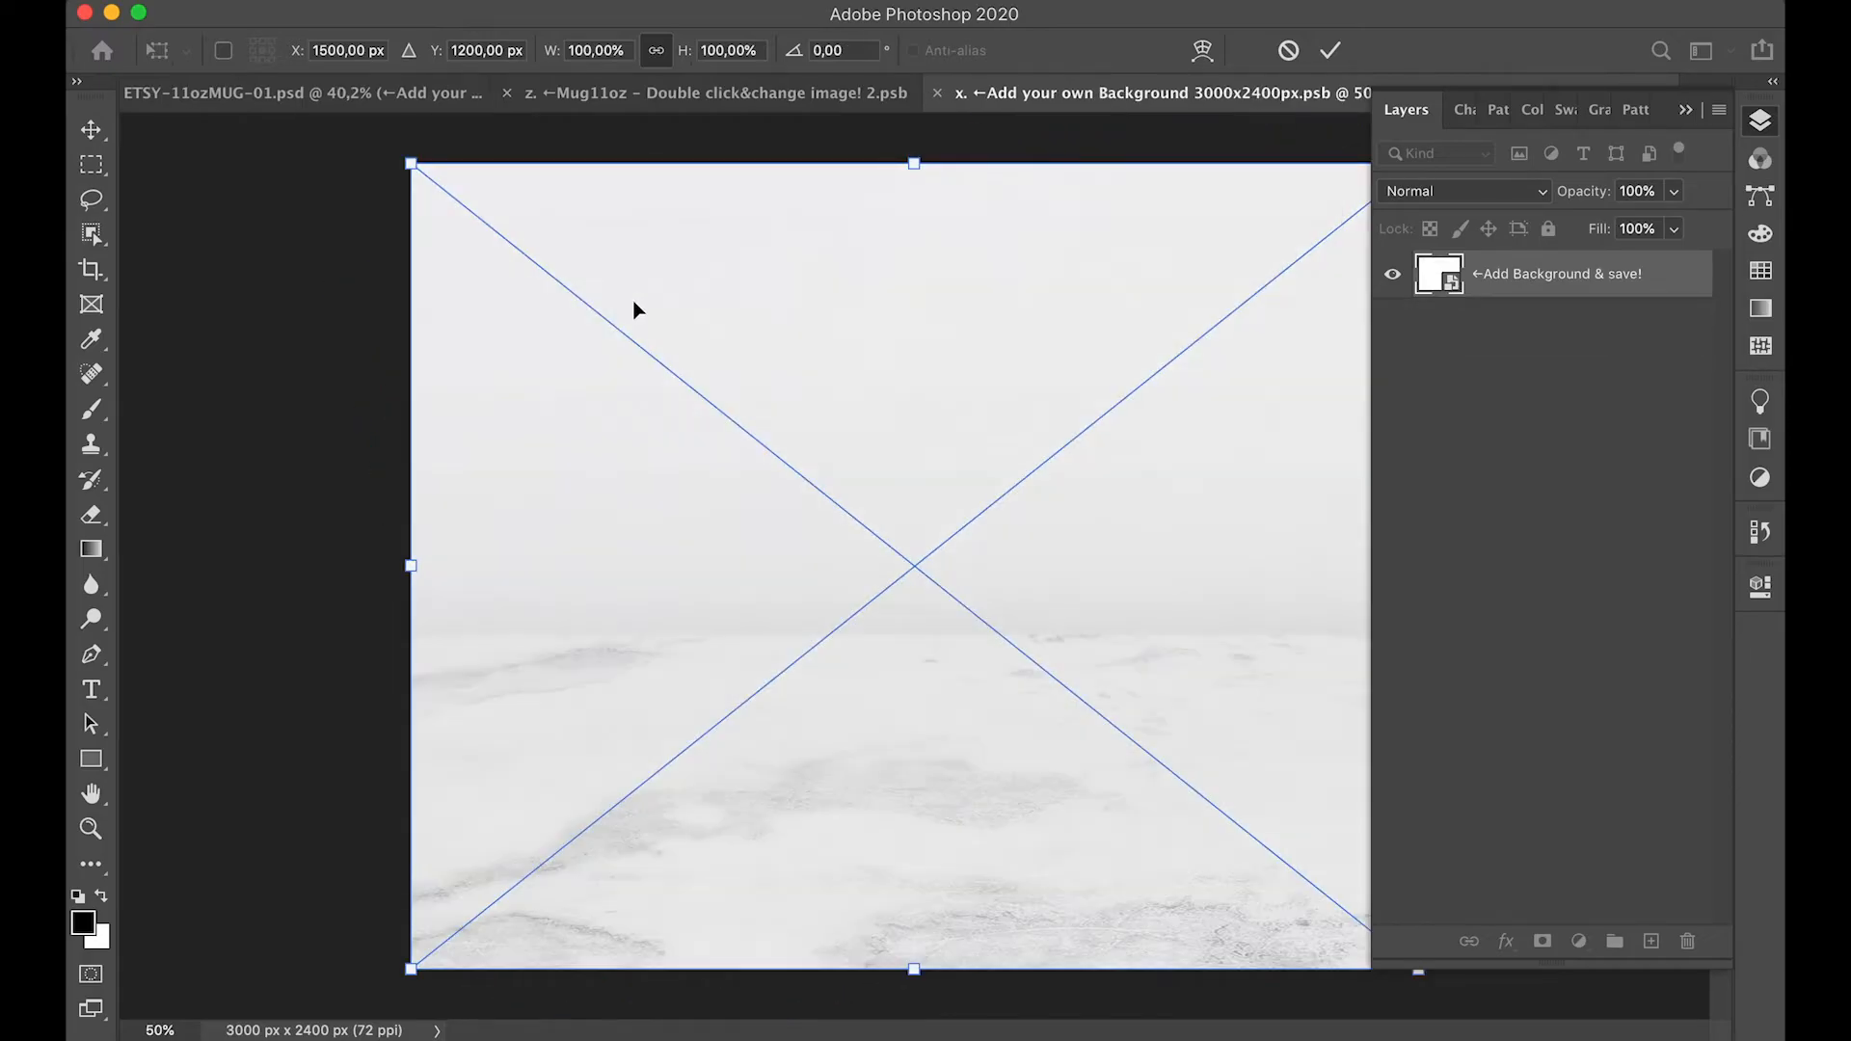
{"action": "right_click", "coordinate": [632, 308]}
{"action": "left_click", "coordinate": [662, 306]}
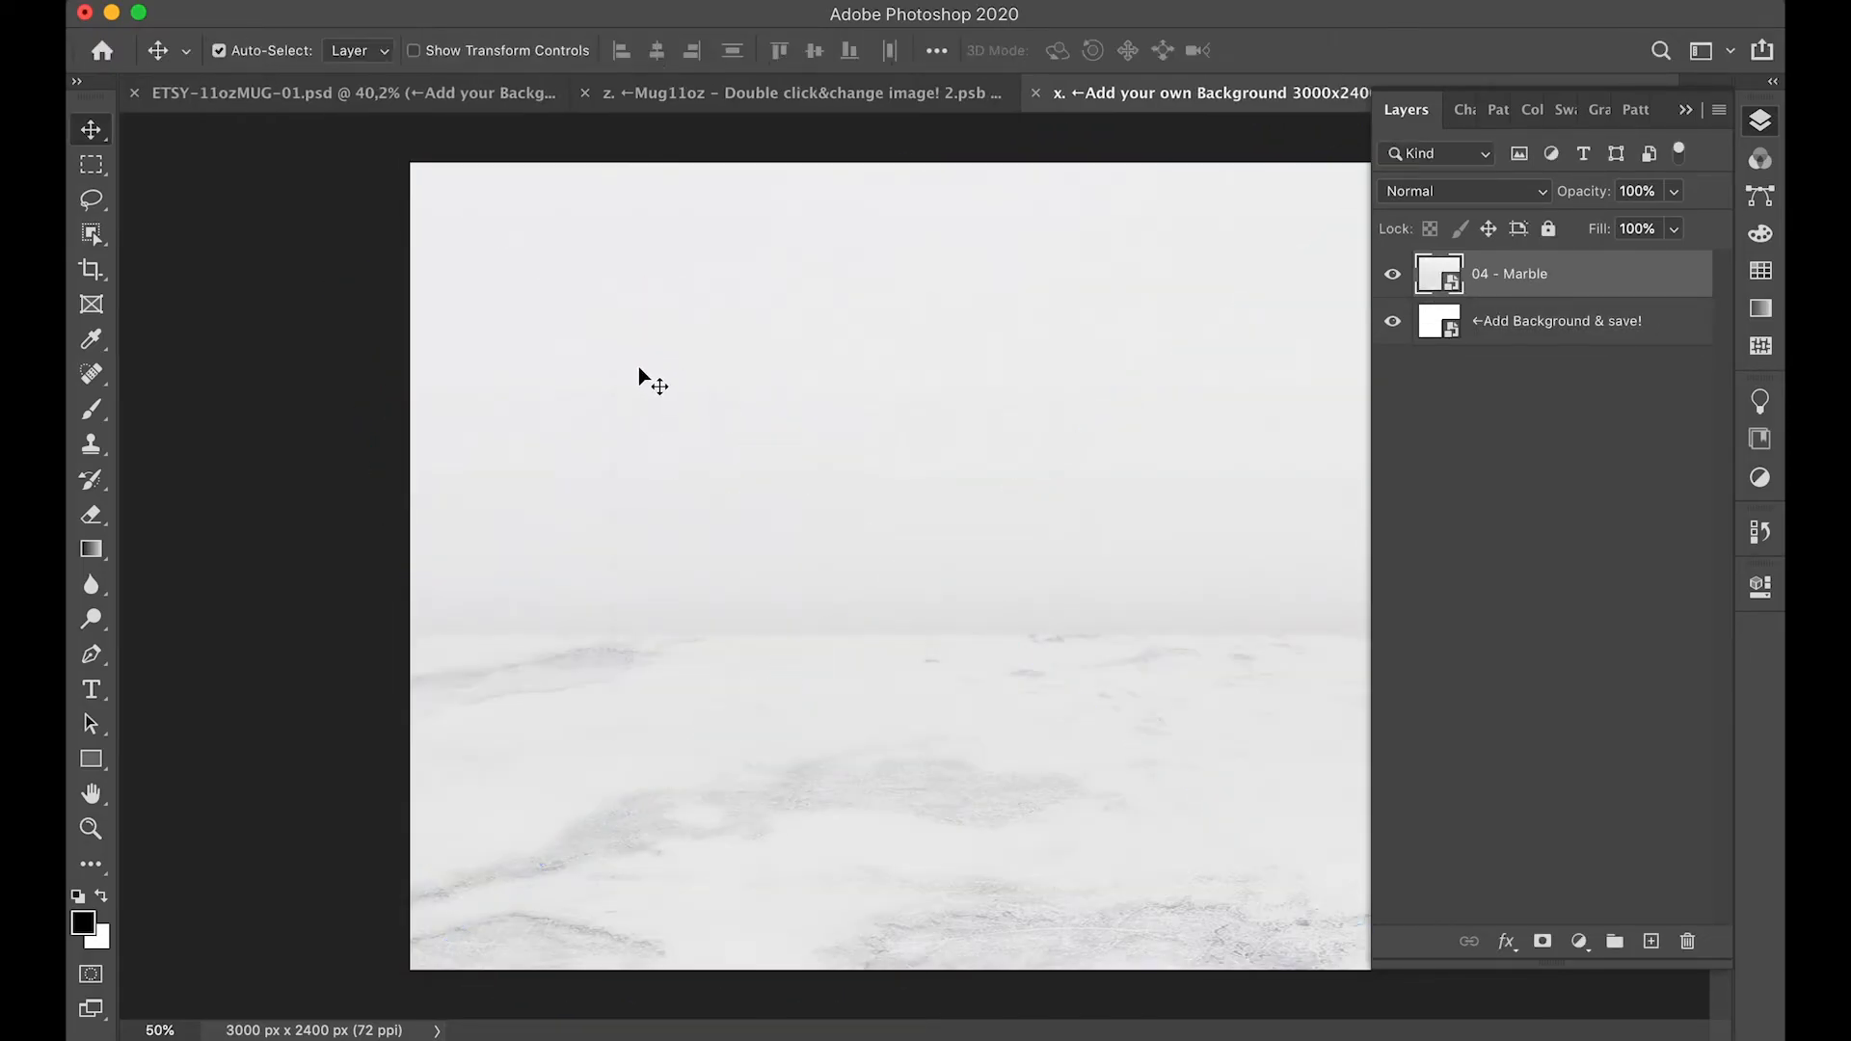
- Save the background smart object and return to the ETSY-11ozMUG-01.psd mockup
{"action": "left_click", "coordinate": [292, 7]}
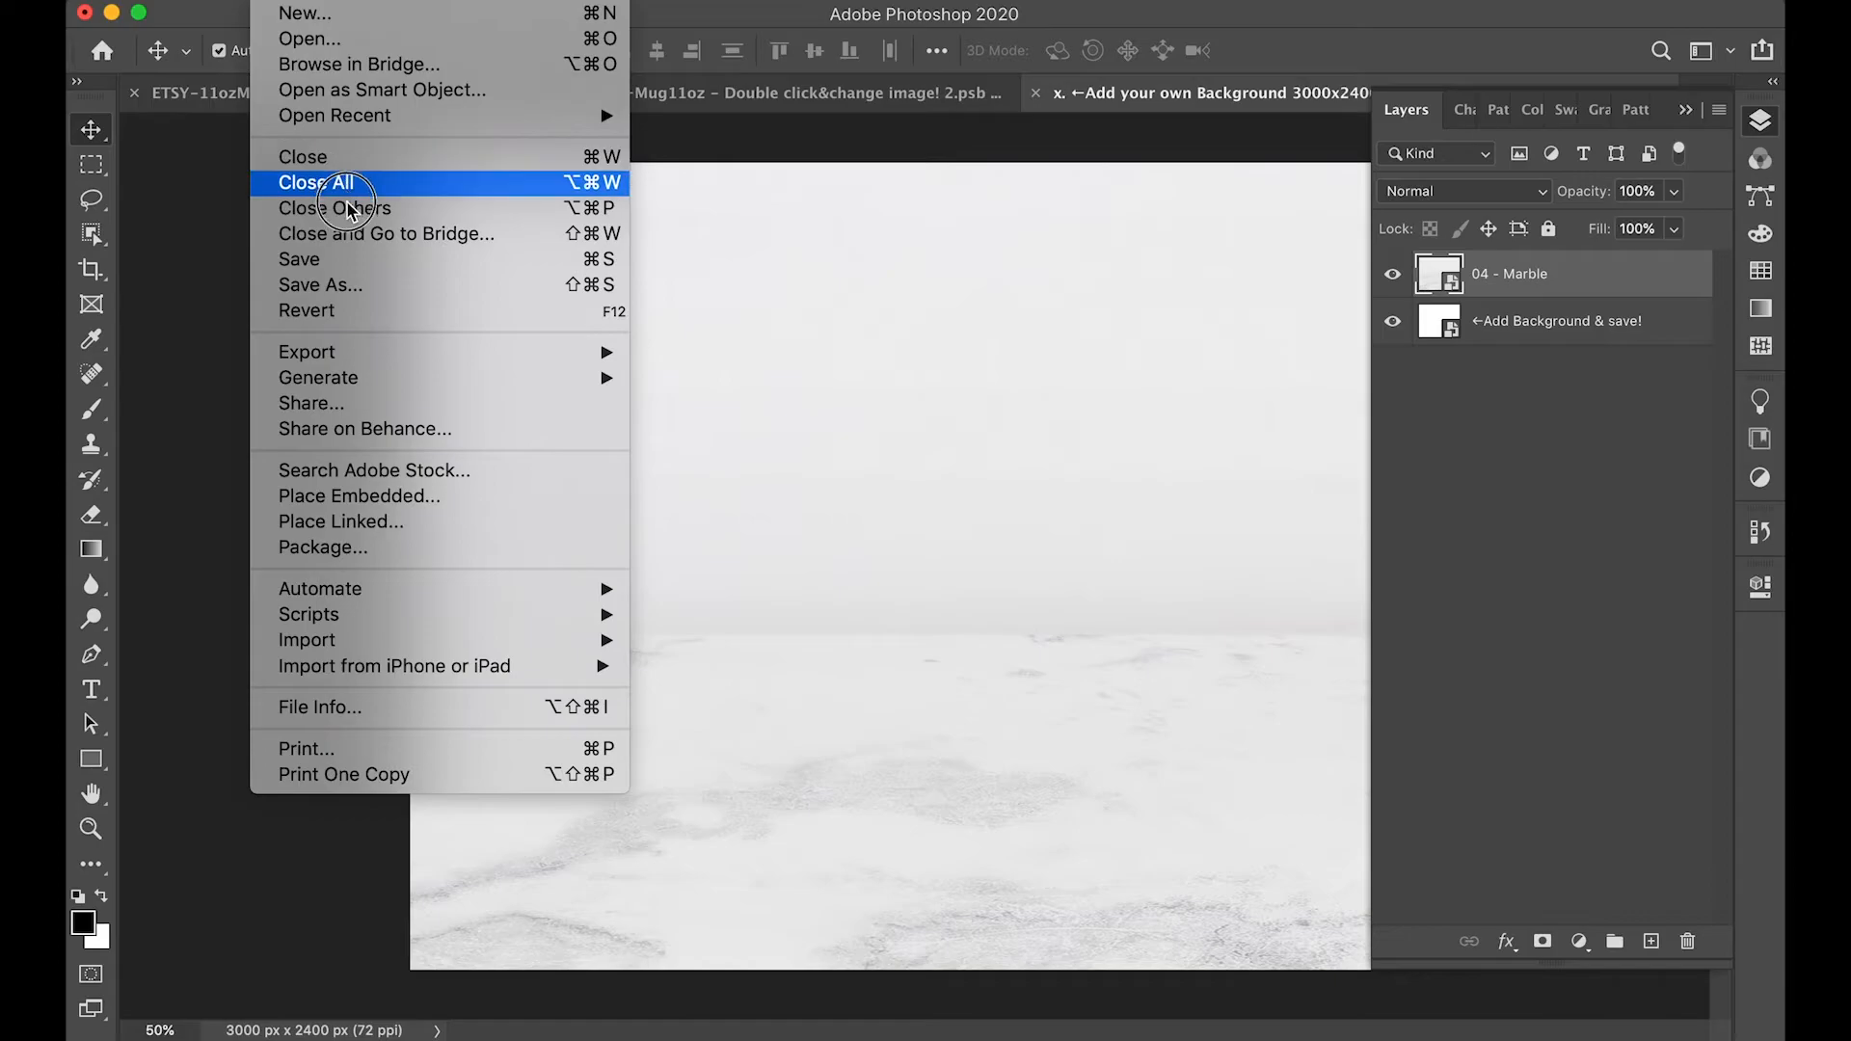
{"action": "left_click", "coordinate": [318, 256]}
{"action": "left_click", "coordinate": [434, 93]}
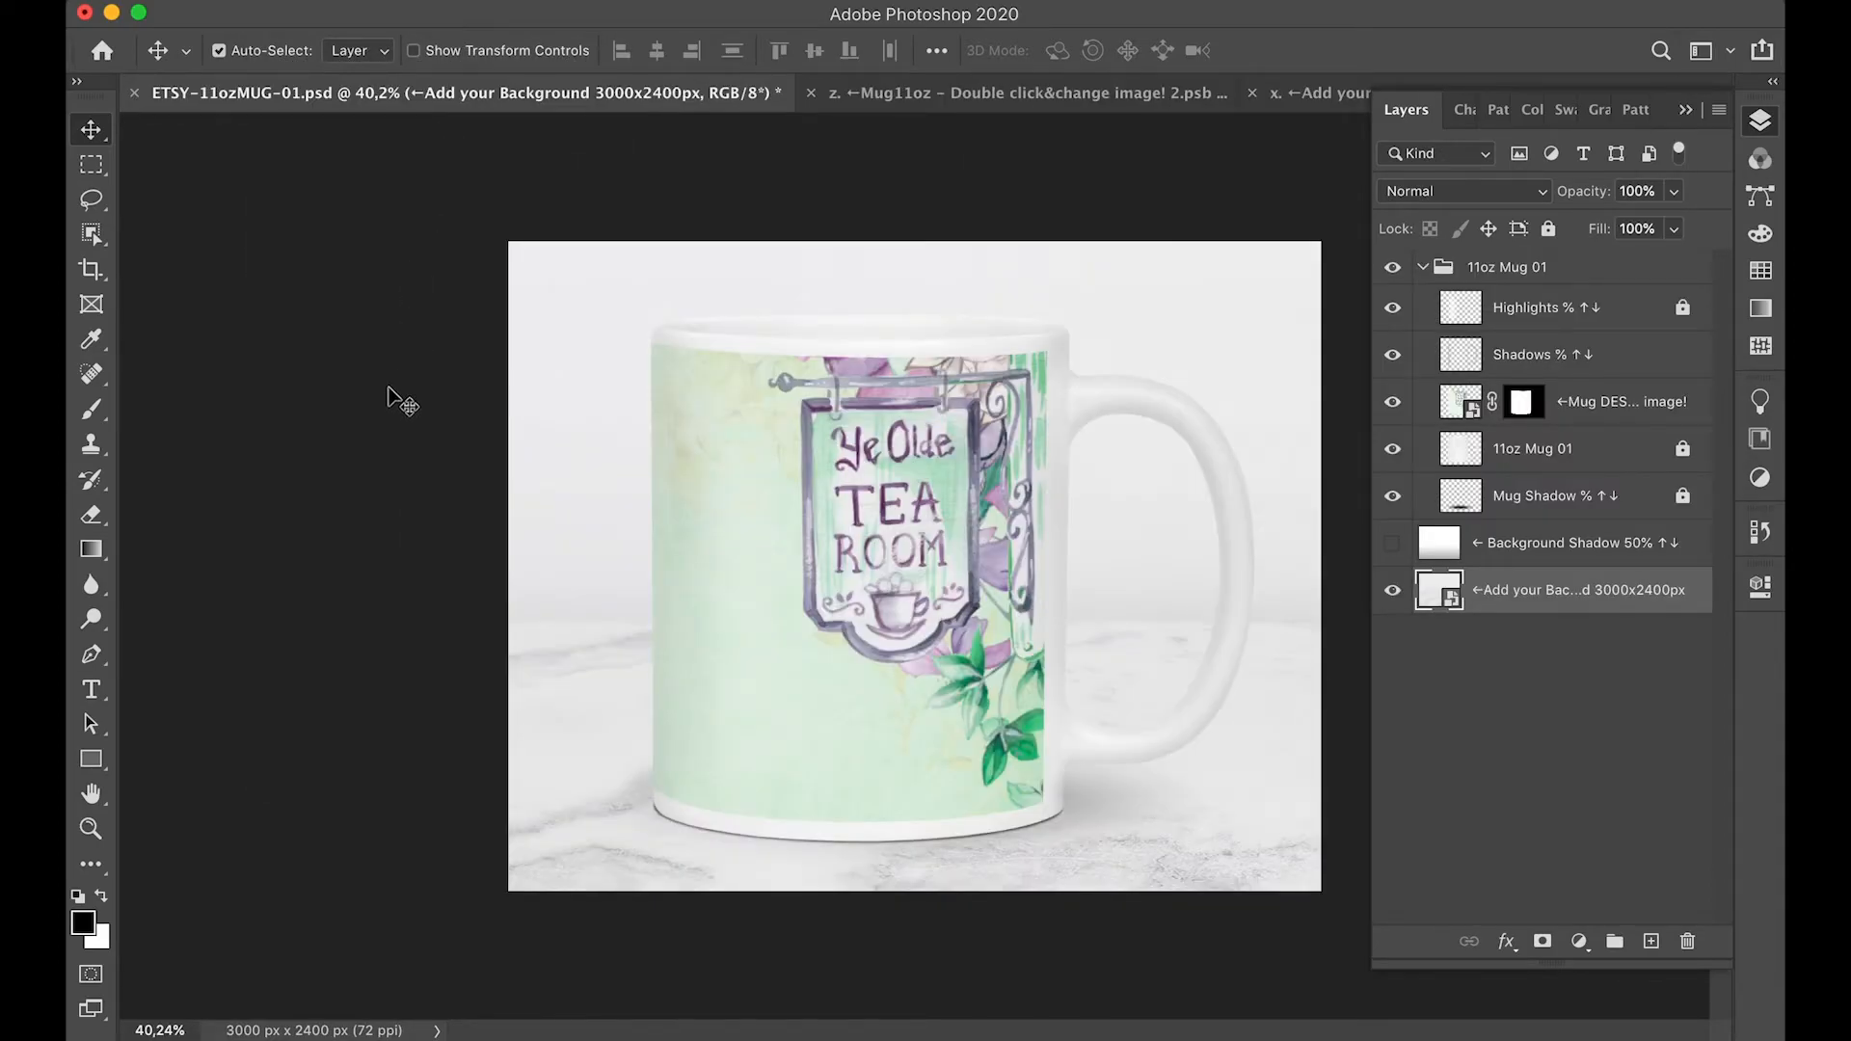
- Inspect the mug on the marble background, toggling the "Background Shadow 50%" layer on and off to compare
{"action": "left_click_drag", "start_coordinate": [380, 403], "coordinate": [366, 403]}
{"action": "left_click_drag", "start_coordinate": [927, 590], "coordinate": [1219, 579]}
{"action": "left_click", "coordinate": [1394, 592]}
{"action": "left_click", "coordinate": [1393, 546]}
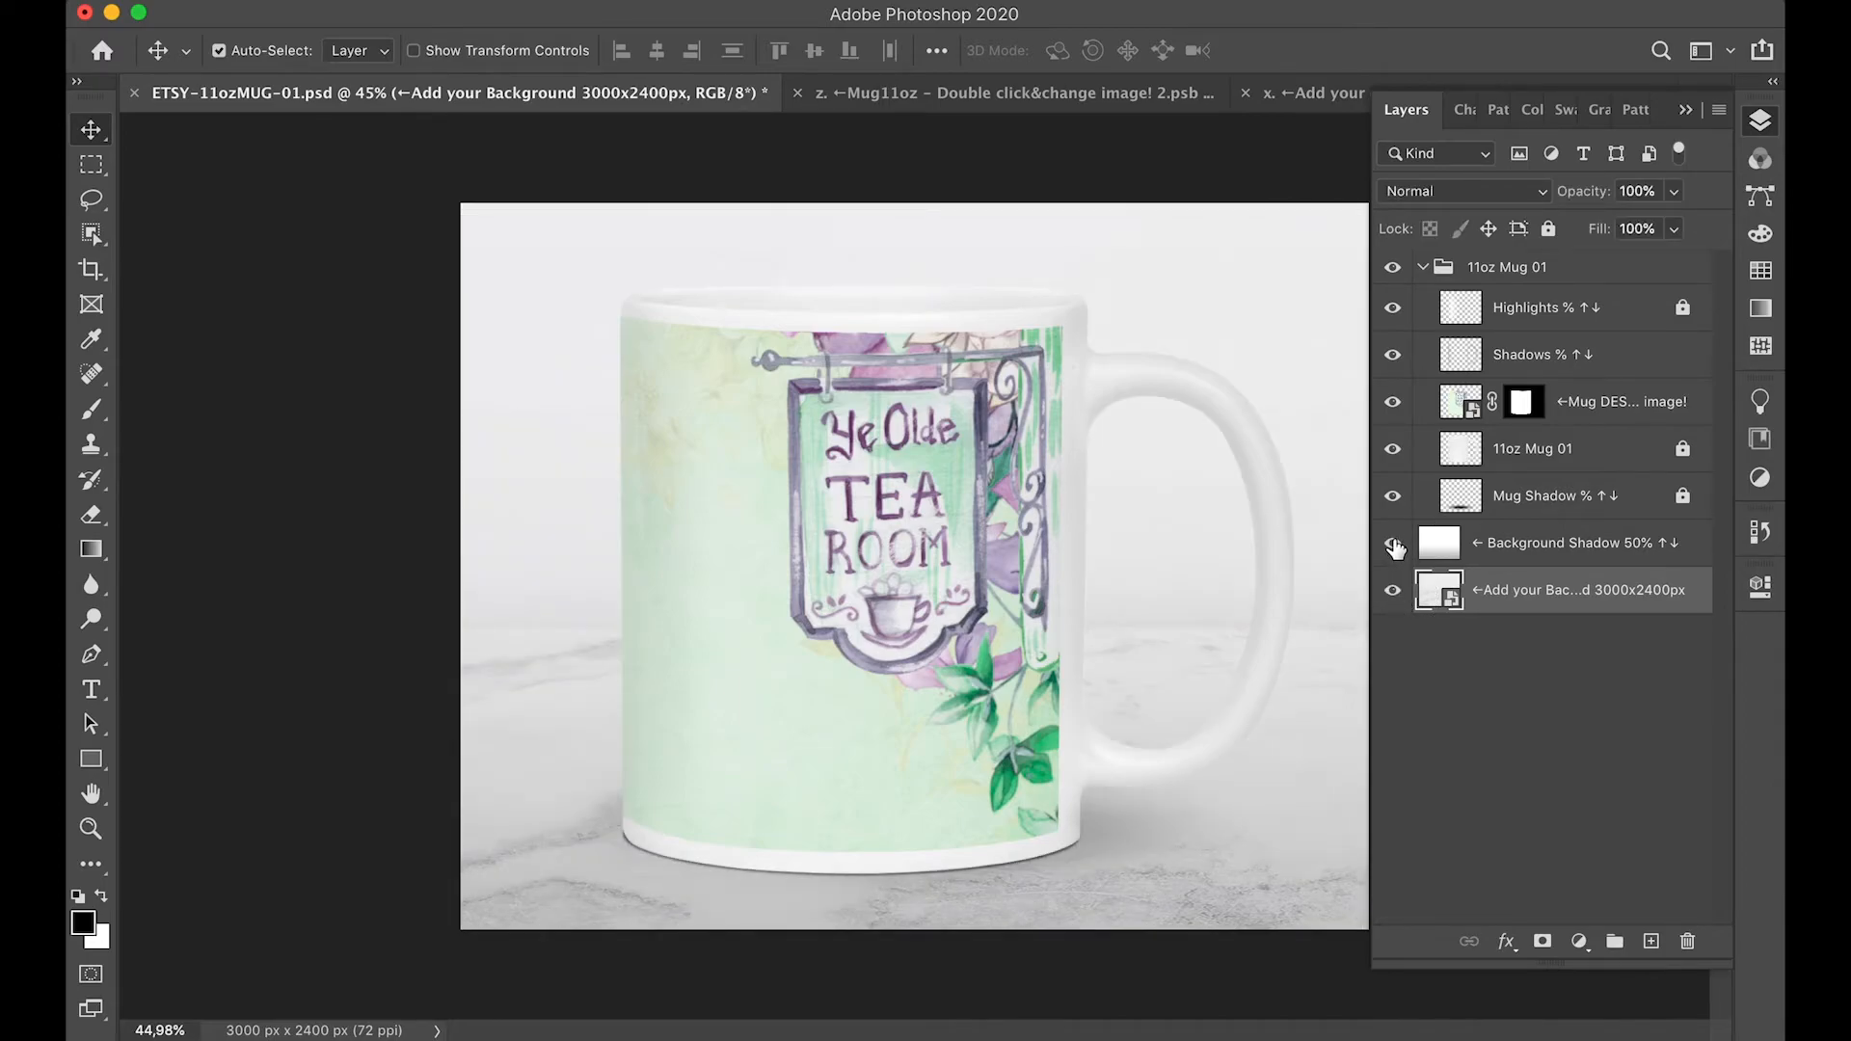
{"action": "left_click", "coordinate": [1395, 547]}
{"action": "left_click_drag", "start_coordinate": [1267, 567], "coordinate": [1248, 566]}
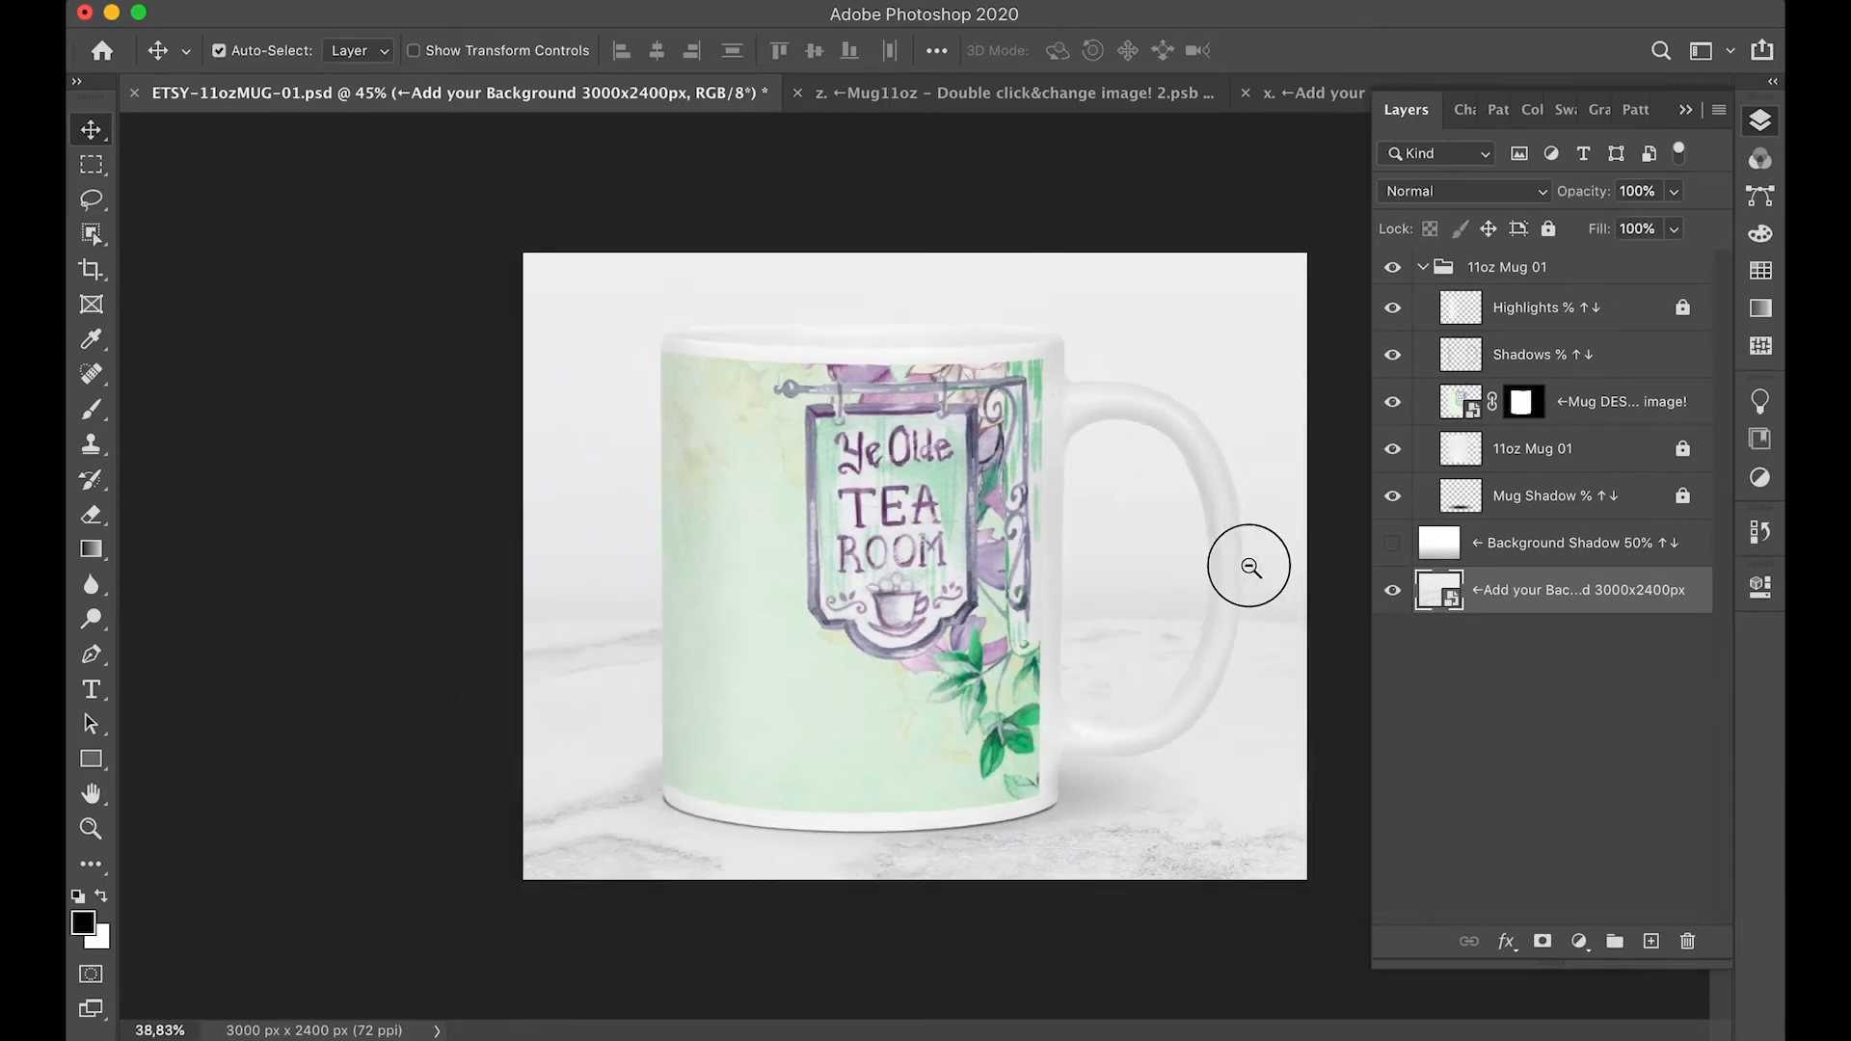
{"action": "left_click", "coordinate": [1386, 549]}
{"action": "left_click", "coordinate": [1390, 547]}
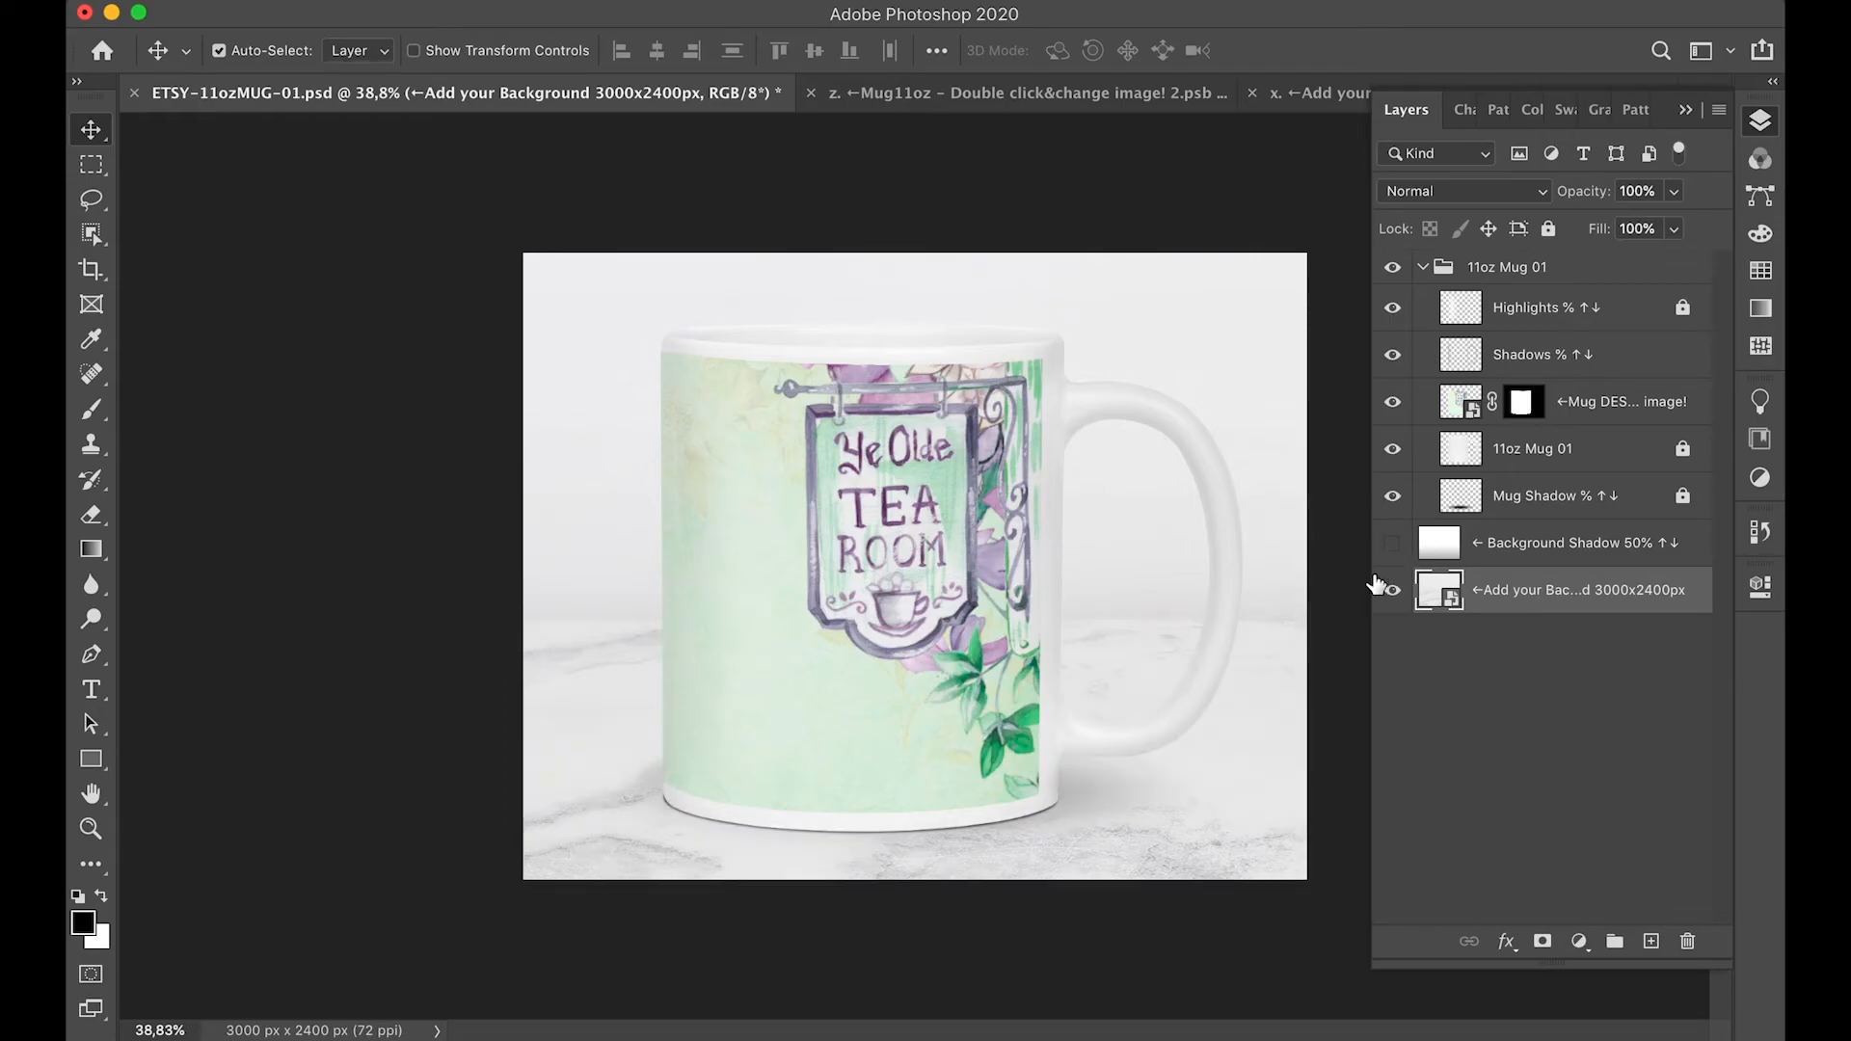
- Hide the tea room layer in the mug design smart object and try to save the document
{"action": "left_click", "coordinate": [1149, 96]}
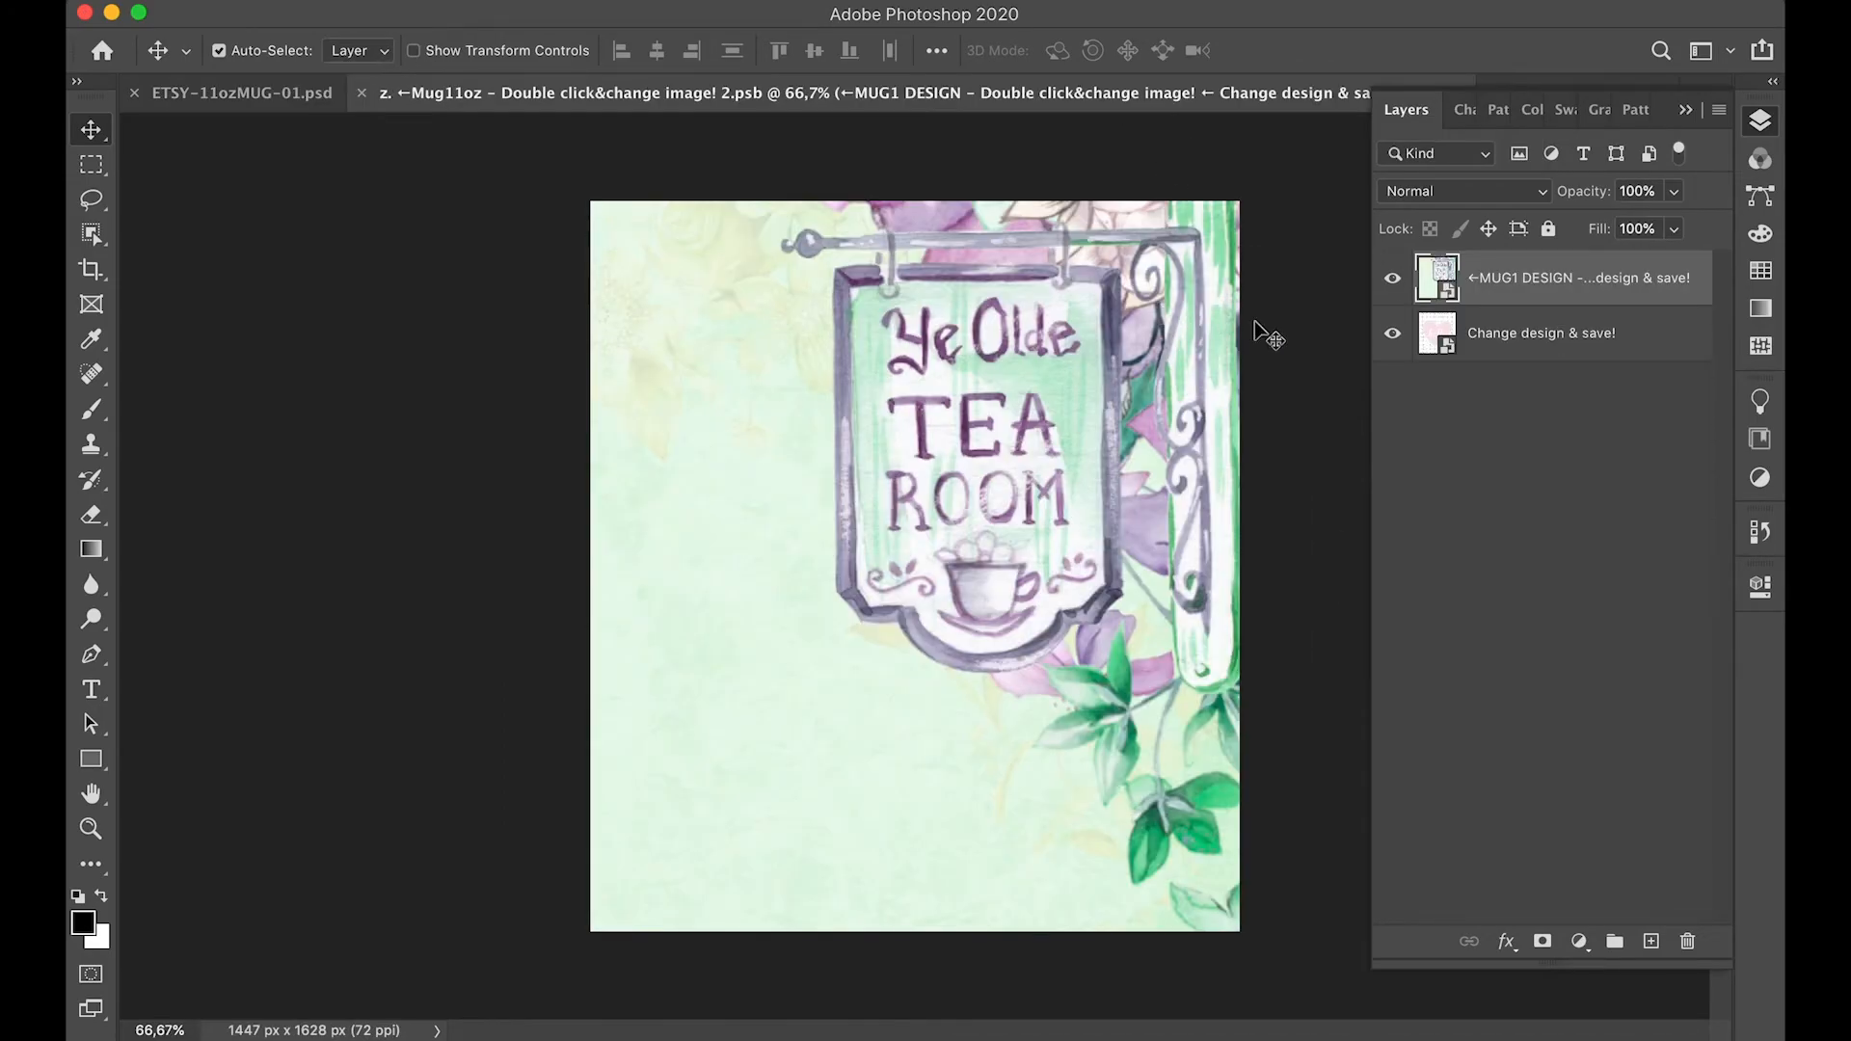
{"action": "left_click", "coordinate": [1391, 278]}
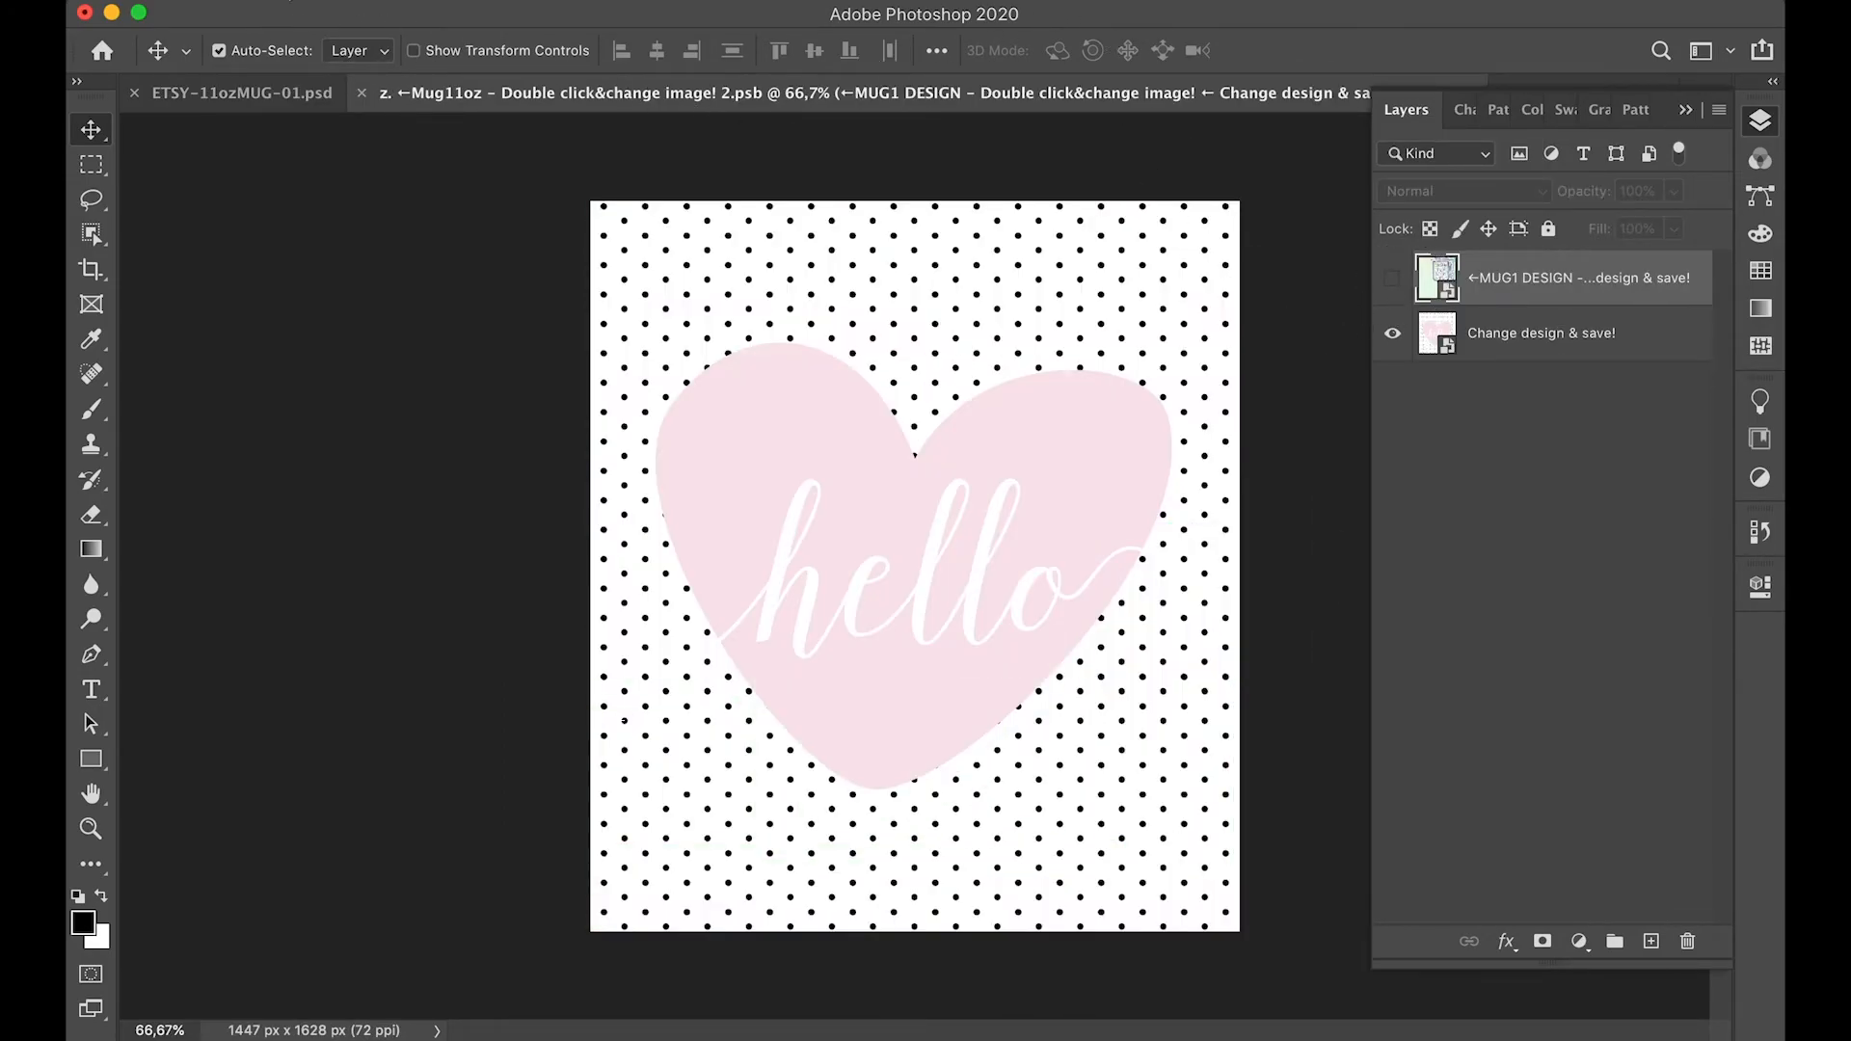
{"action": "left_click", "coordinate": [281, 4]}
{"action": "left_click", "coordinate": [299, 256]}
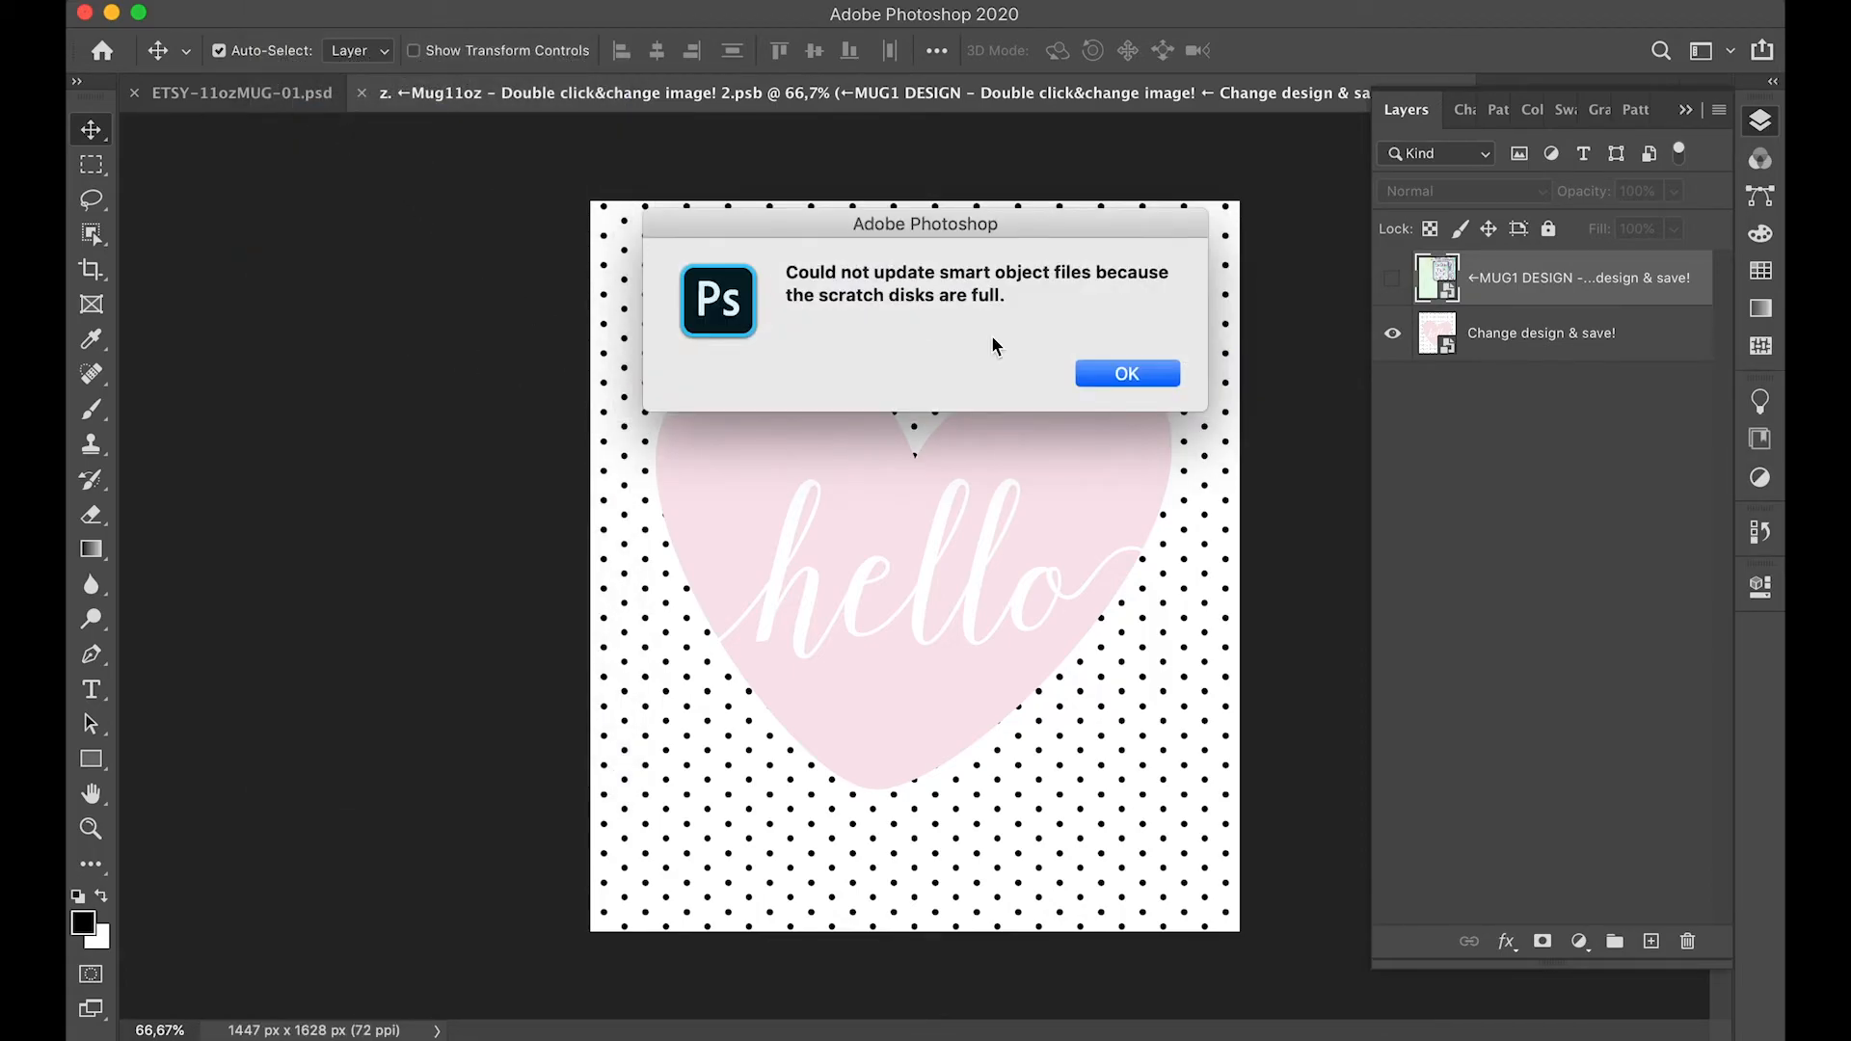
{"action": "left_click", "coordinate": [1124, 376]}
- Return to the mug mockup and toggle the Mug DESIGN layer to compare the blank and decorated mug
{"action": "left_click", "coordinate": [253, 93]}
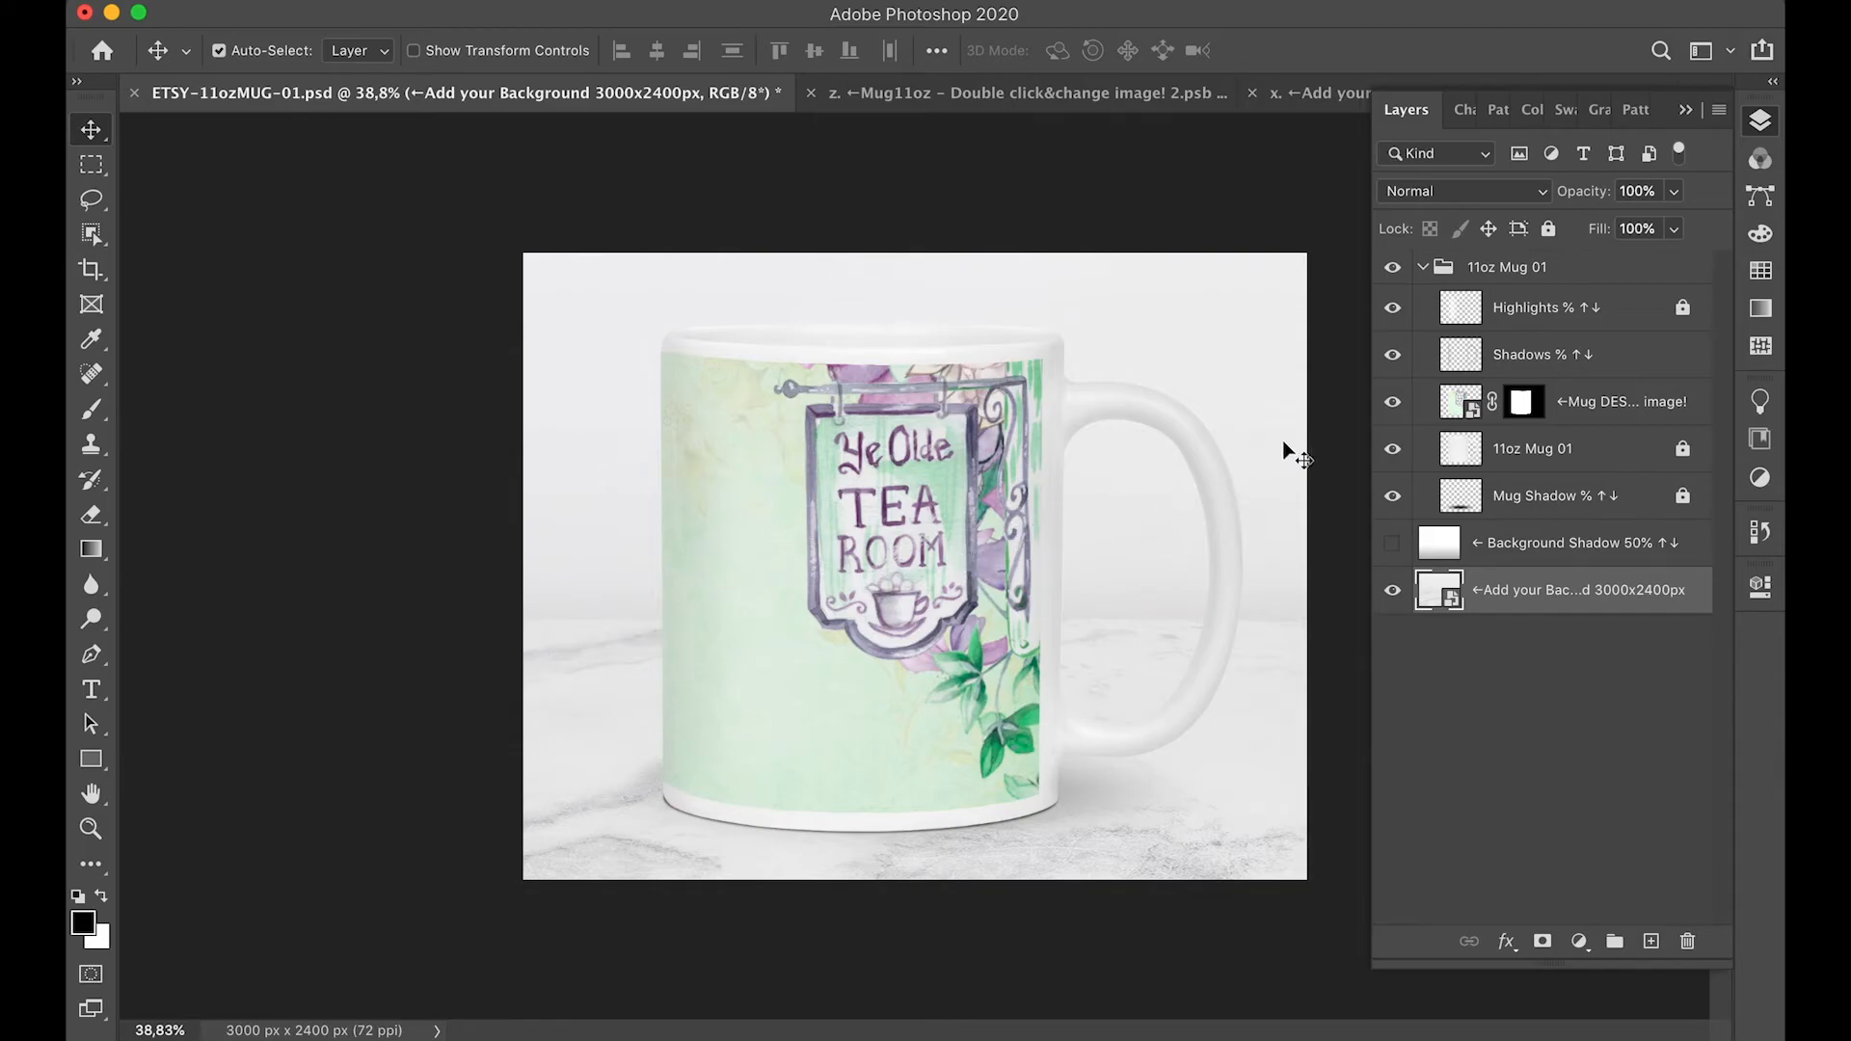
{"action": "left_click", "coordinate": [1393, 403]}
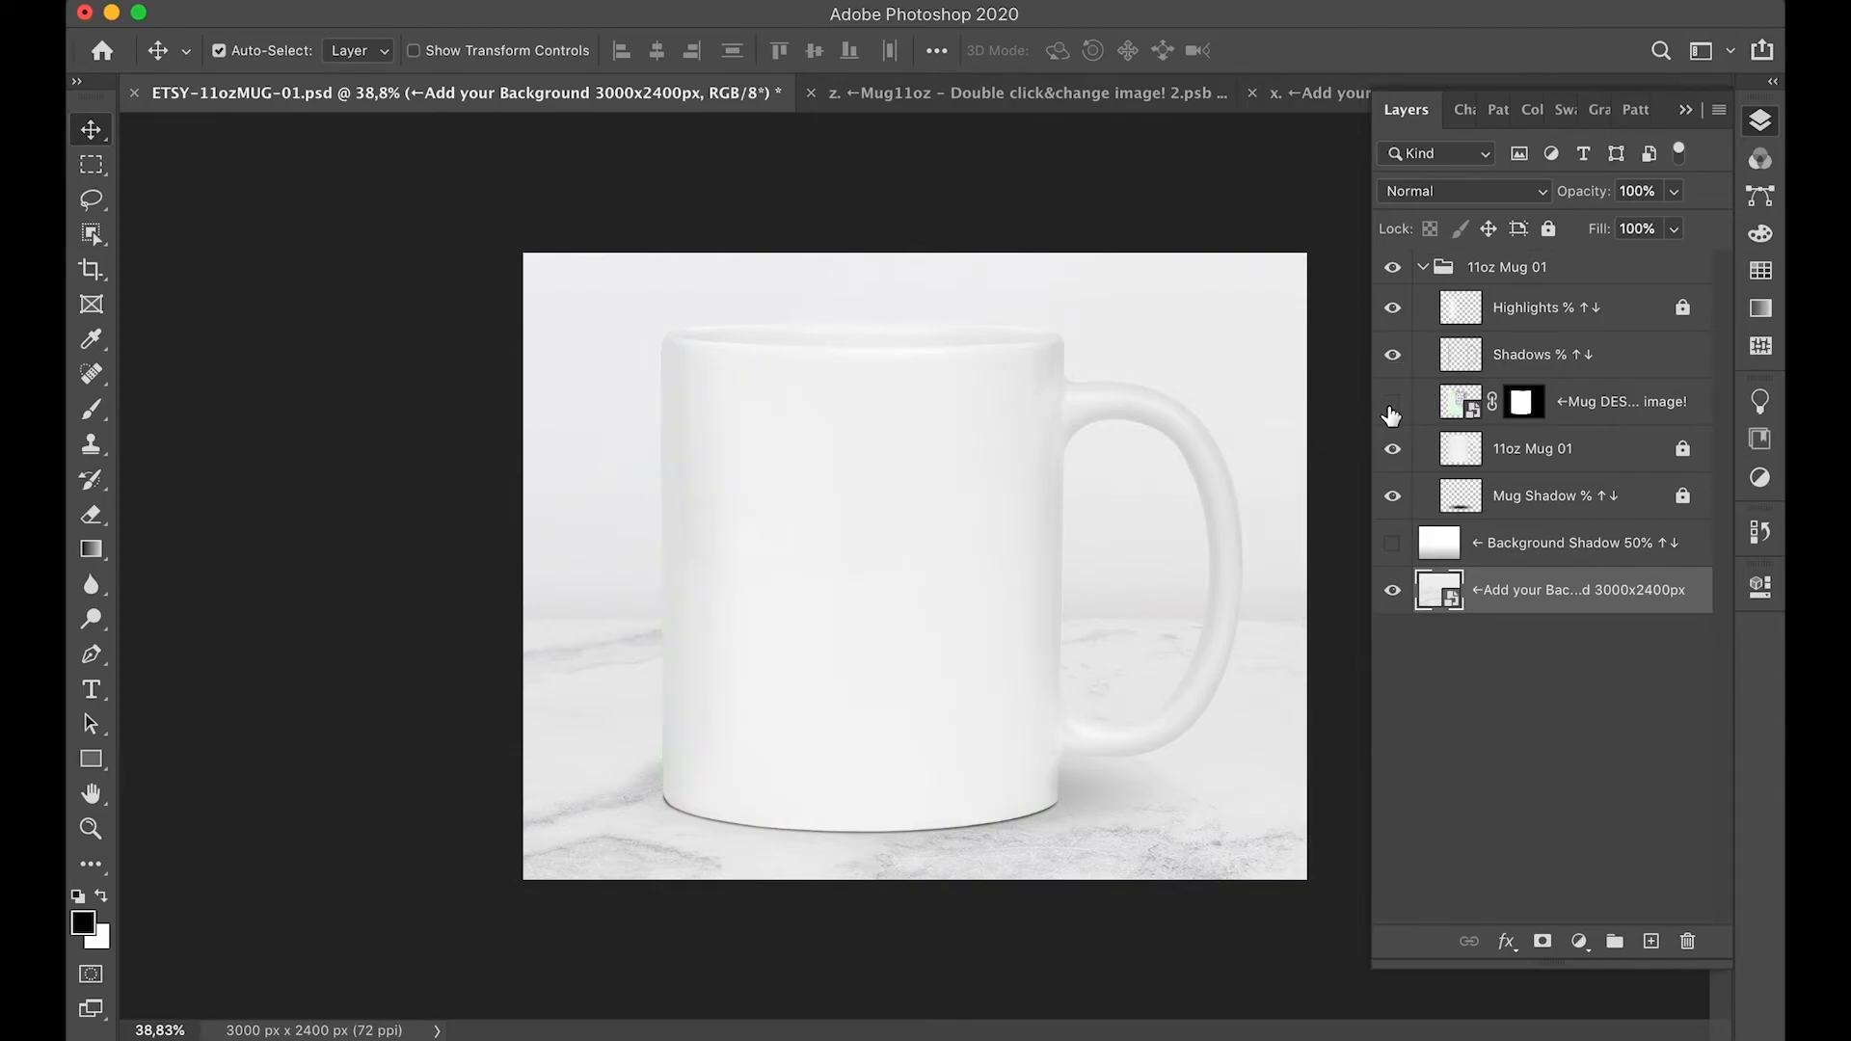
{"action": "left_click", "coordinate": [1391, 403]}
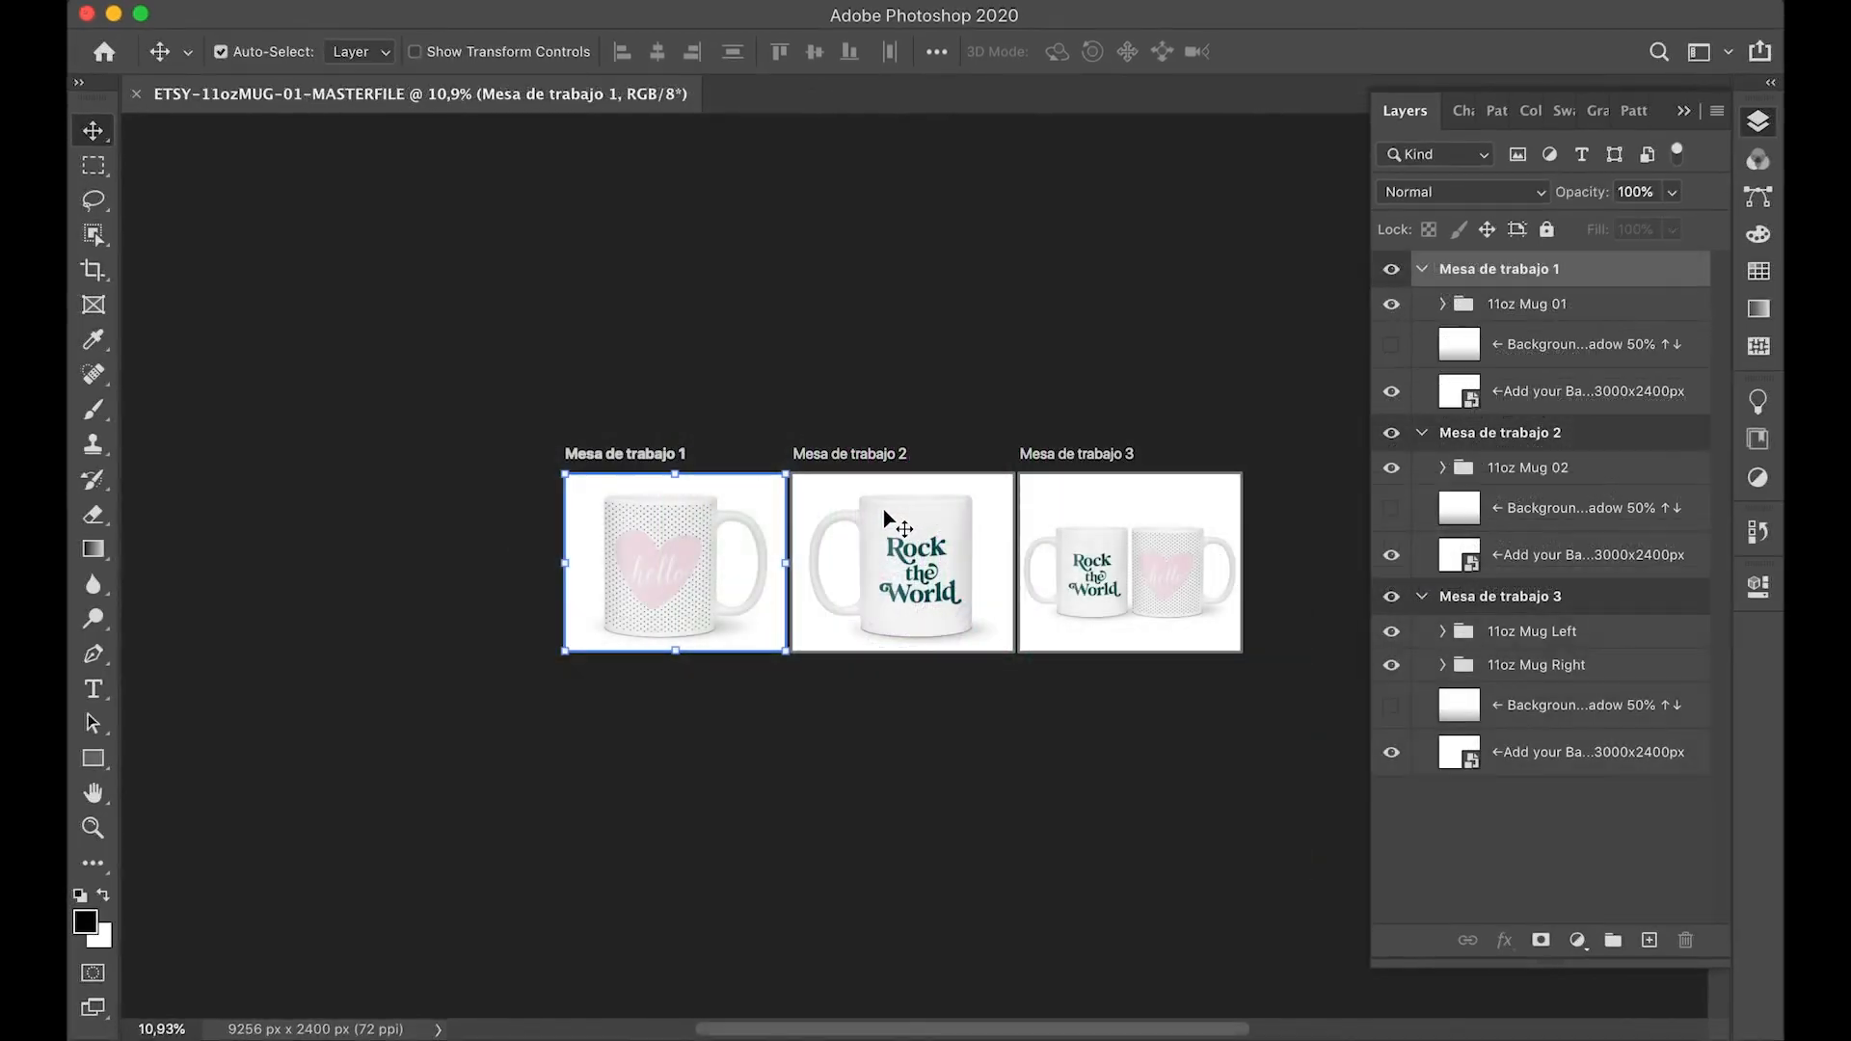
- In ETSY-11ozMUG-01-MASTERFILE, open the Mug DESIGN smart object of the 11oz Mug 01 group in Mesa de trabajo 1, using its embedded profile
{"action": "left_click_drag", "start_coordinate": [884, 518], "coordinate": [923, 517]}
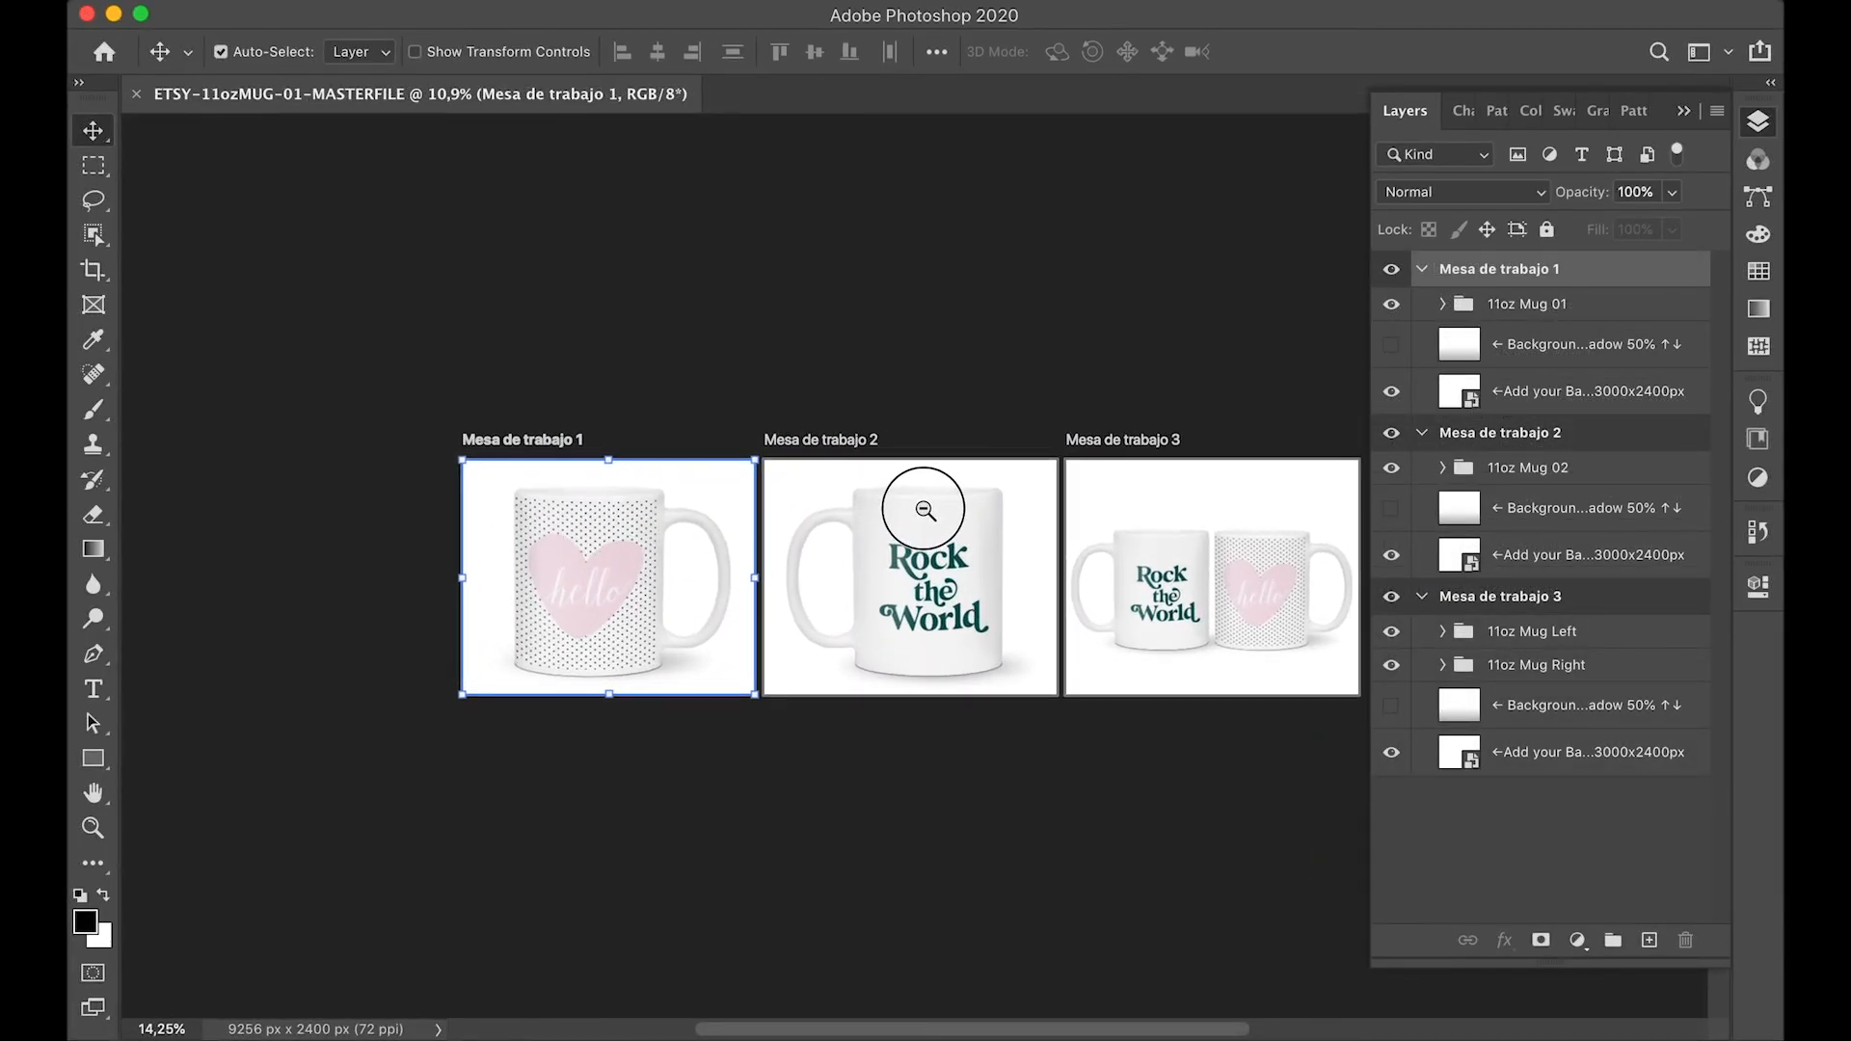
{"action": "left_click", "coordinate": [1442, 304]}
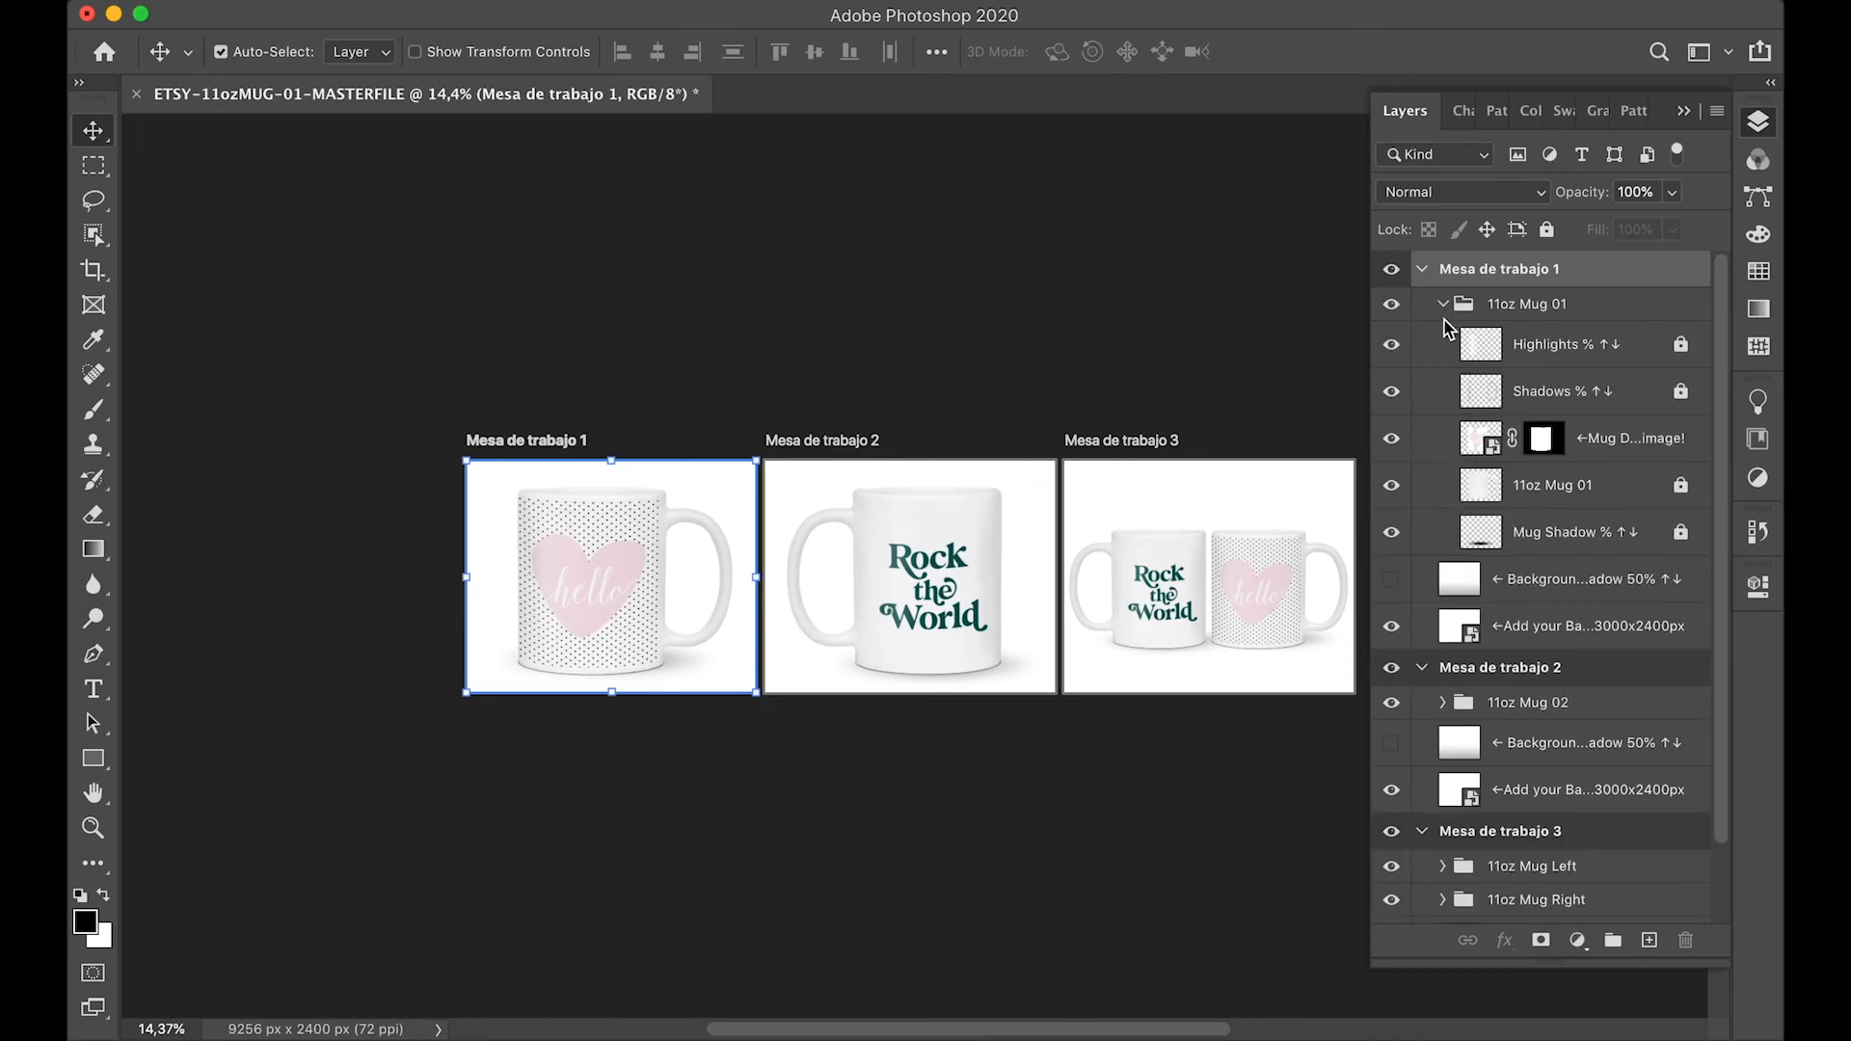
{"action": "double_click", "coordinate": [1480, 439]}
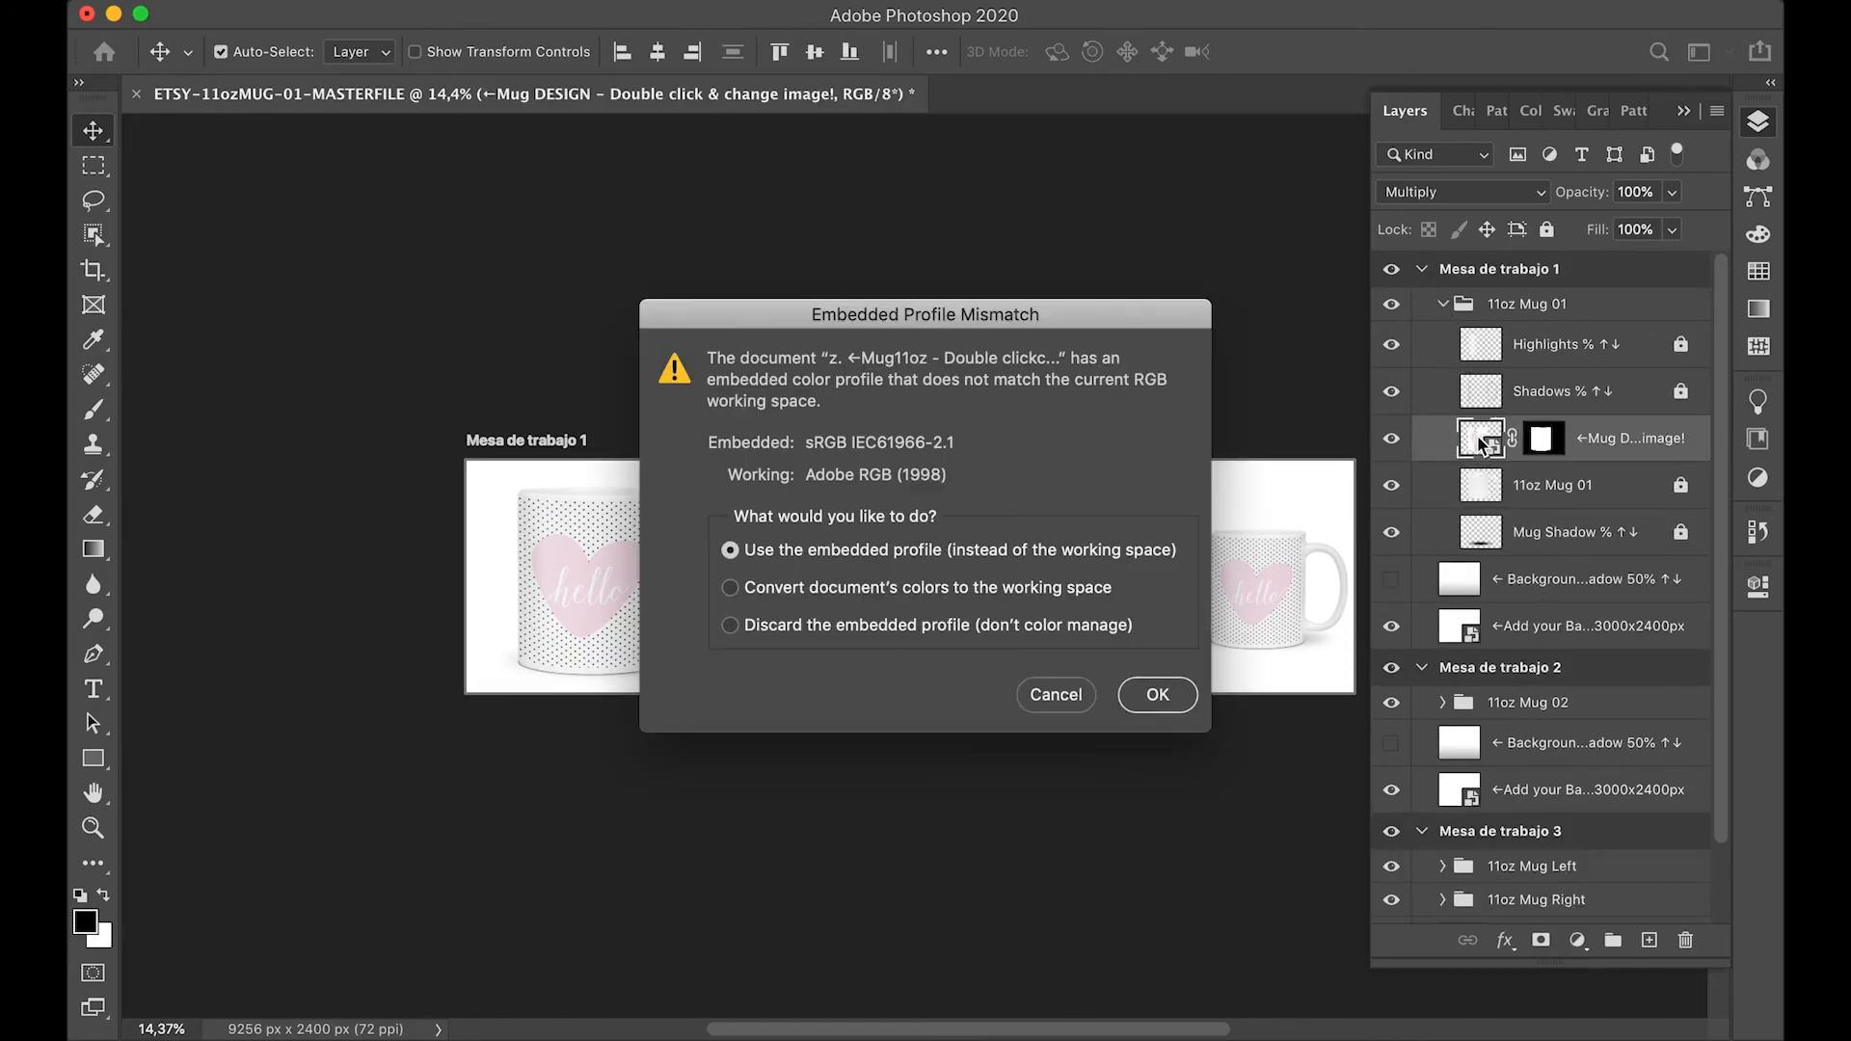
{"action": "left_click", "coordinate": [1157, 695]}
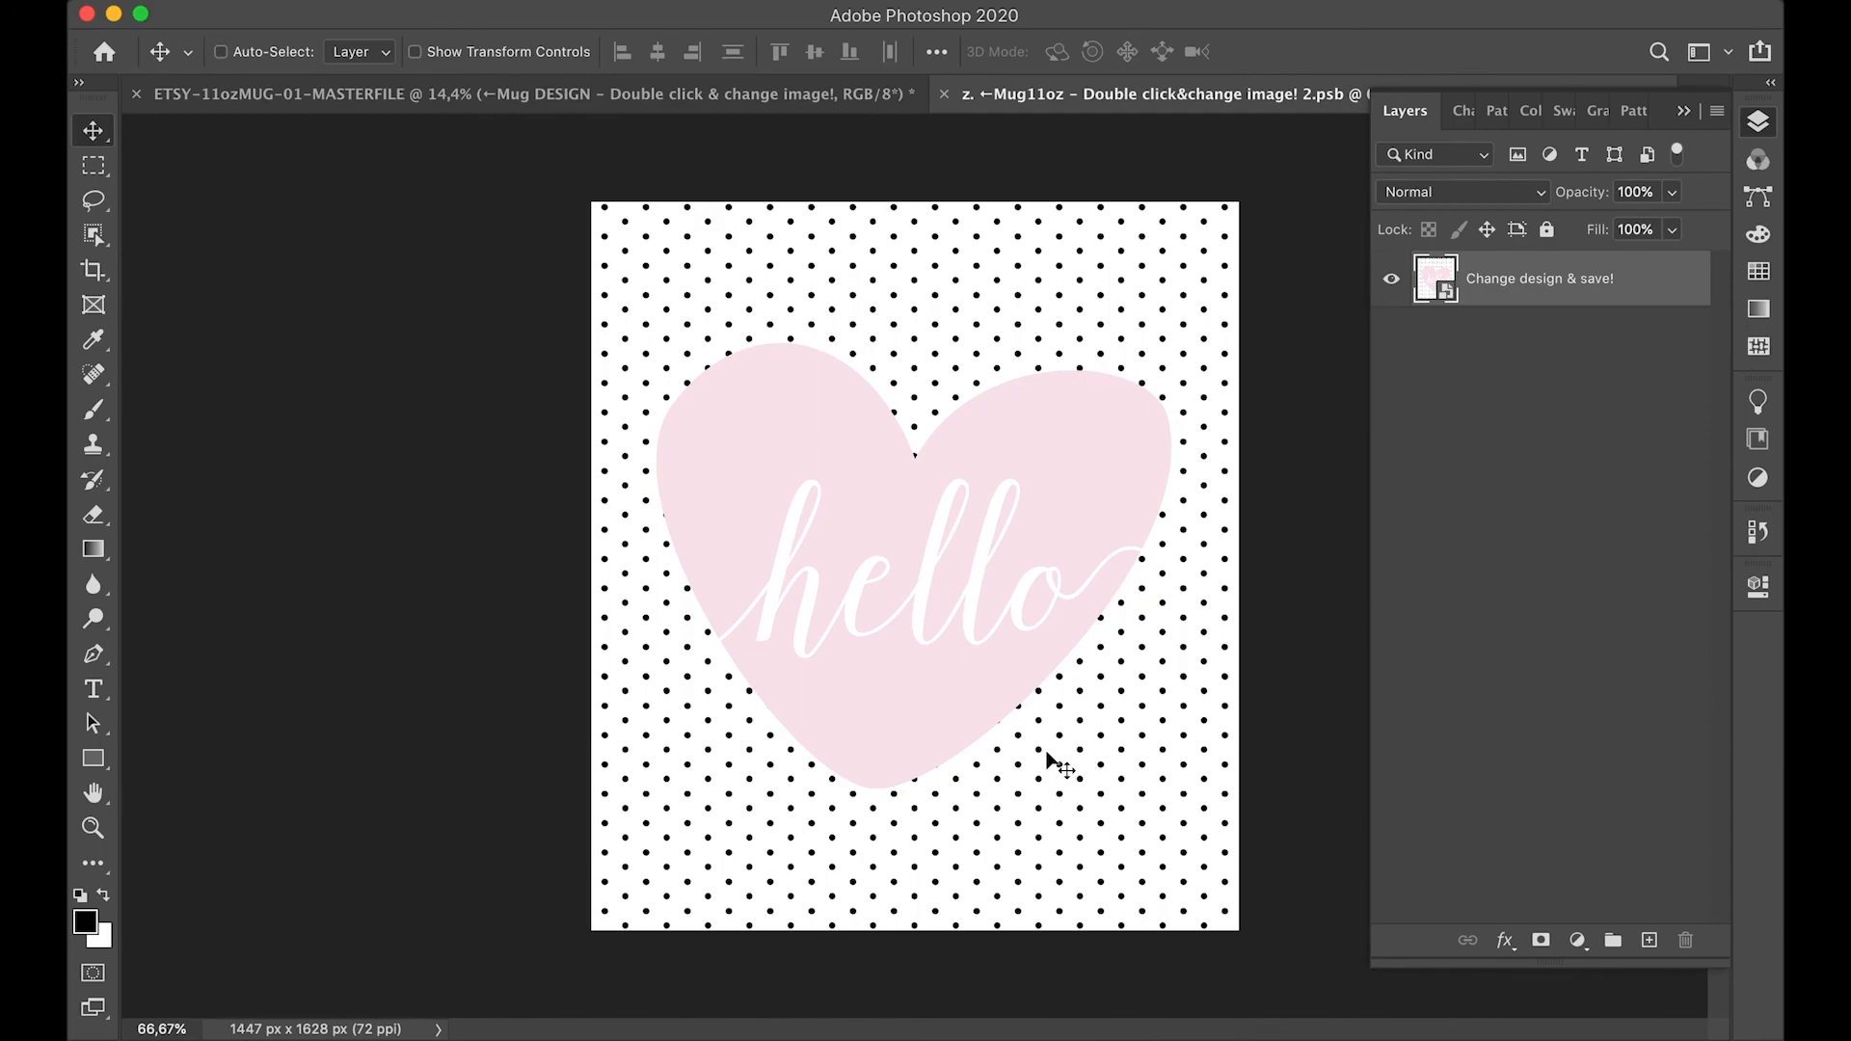
- Place "← MUG 11.jpg" over the heart design so that it fills the smart object canvas
{"action": "key", "text": "super+Tab"}
{"action": "left_click", "coordinate": [899, 548]}
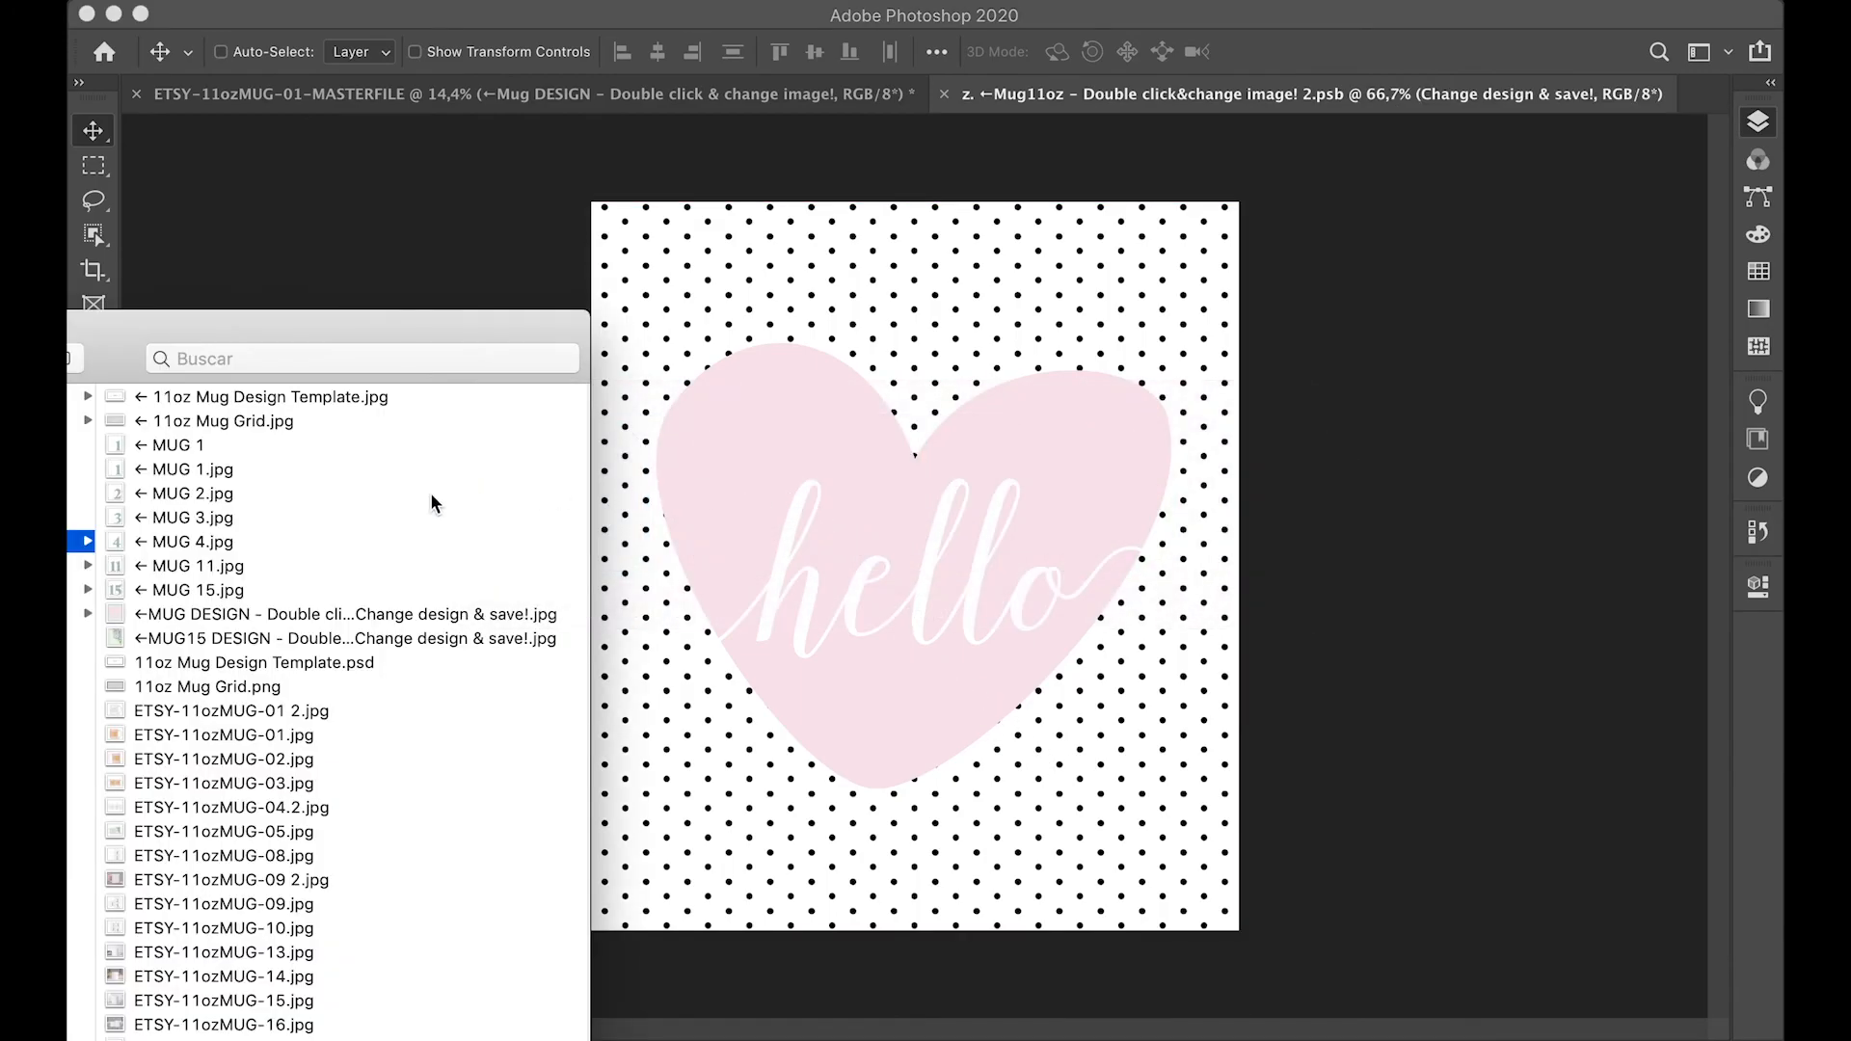
{"action": "left_click", "coordinate": [193, 567]}
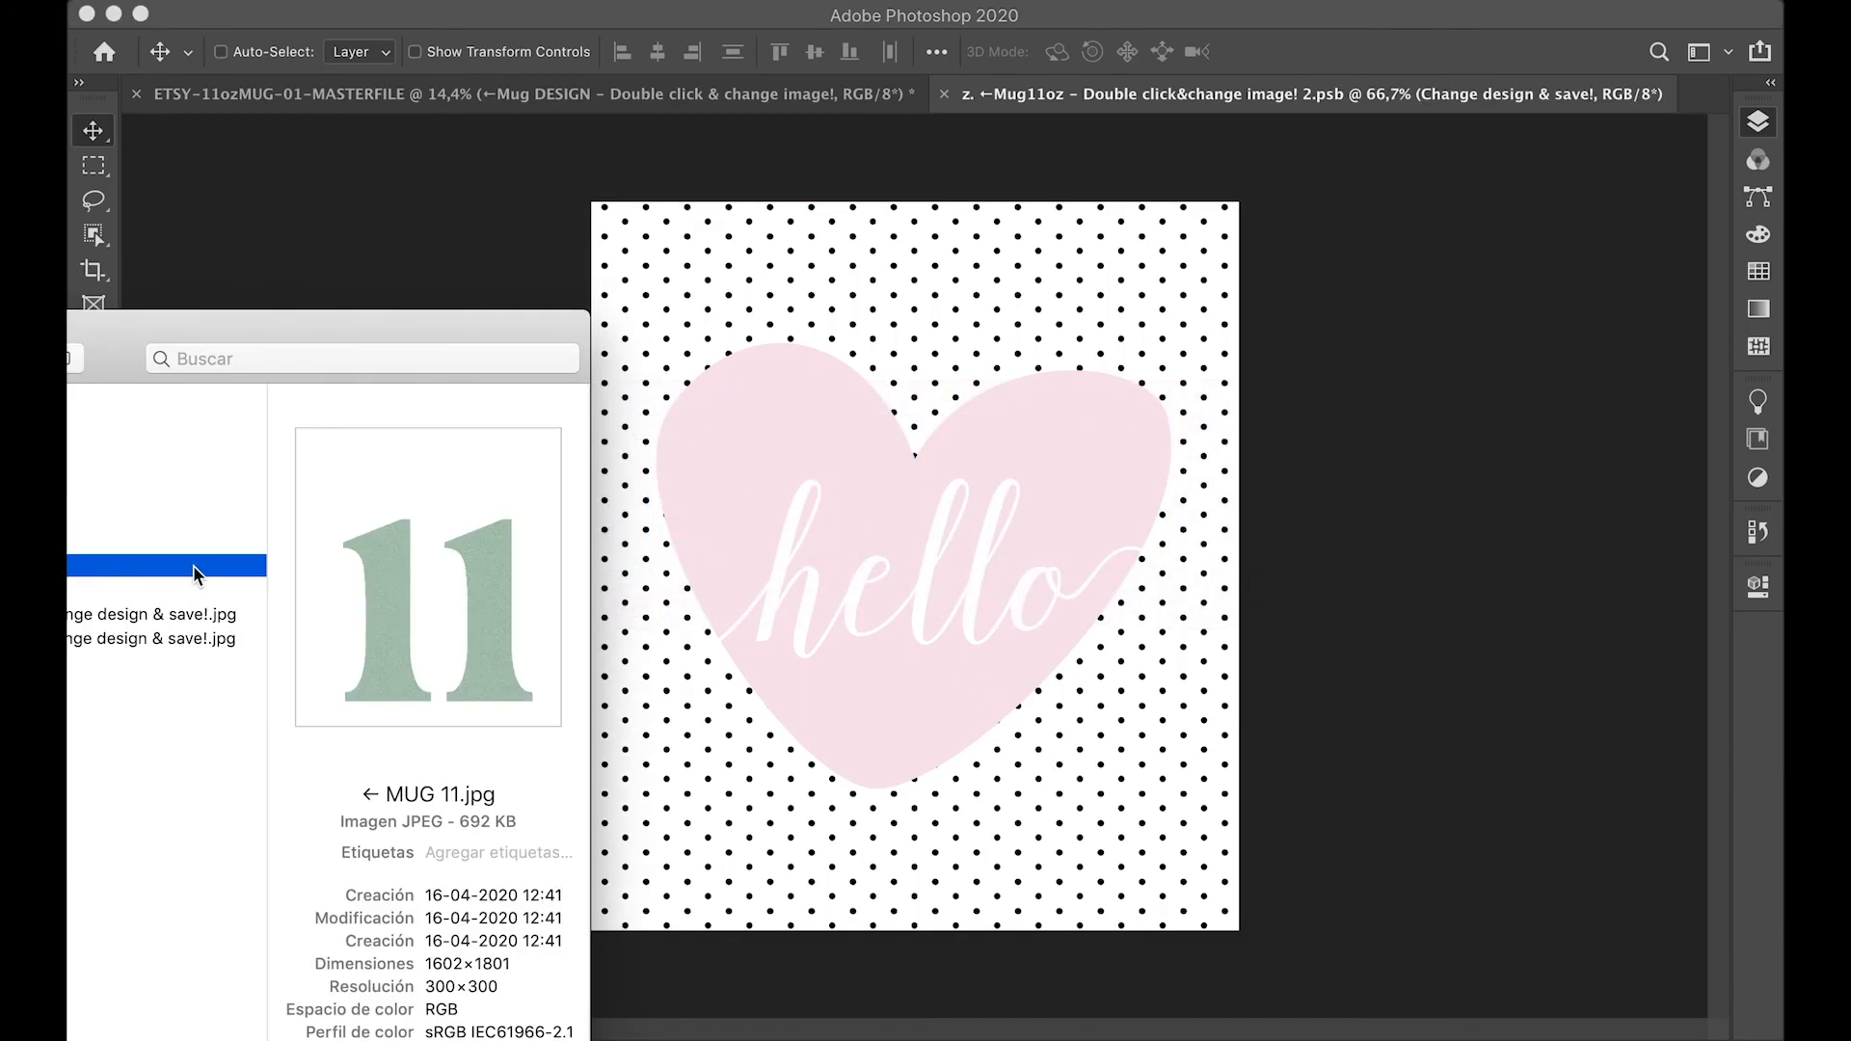
{"action": "left_click_drag", "start_coordinate": [185, 570], "coordinate": [951, 380]}
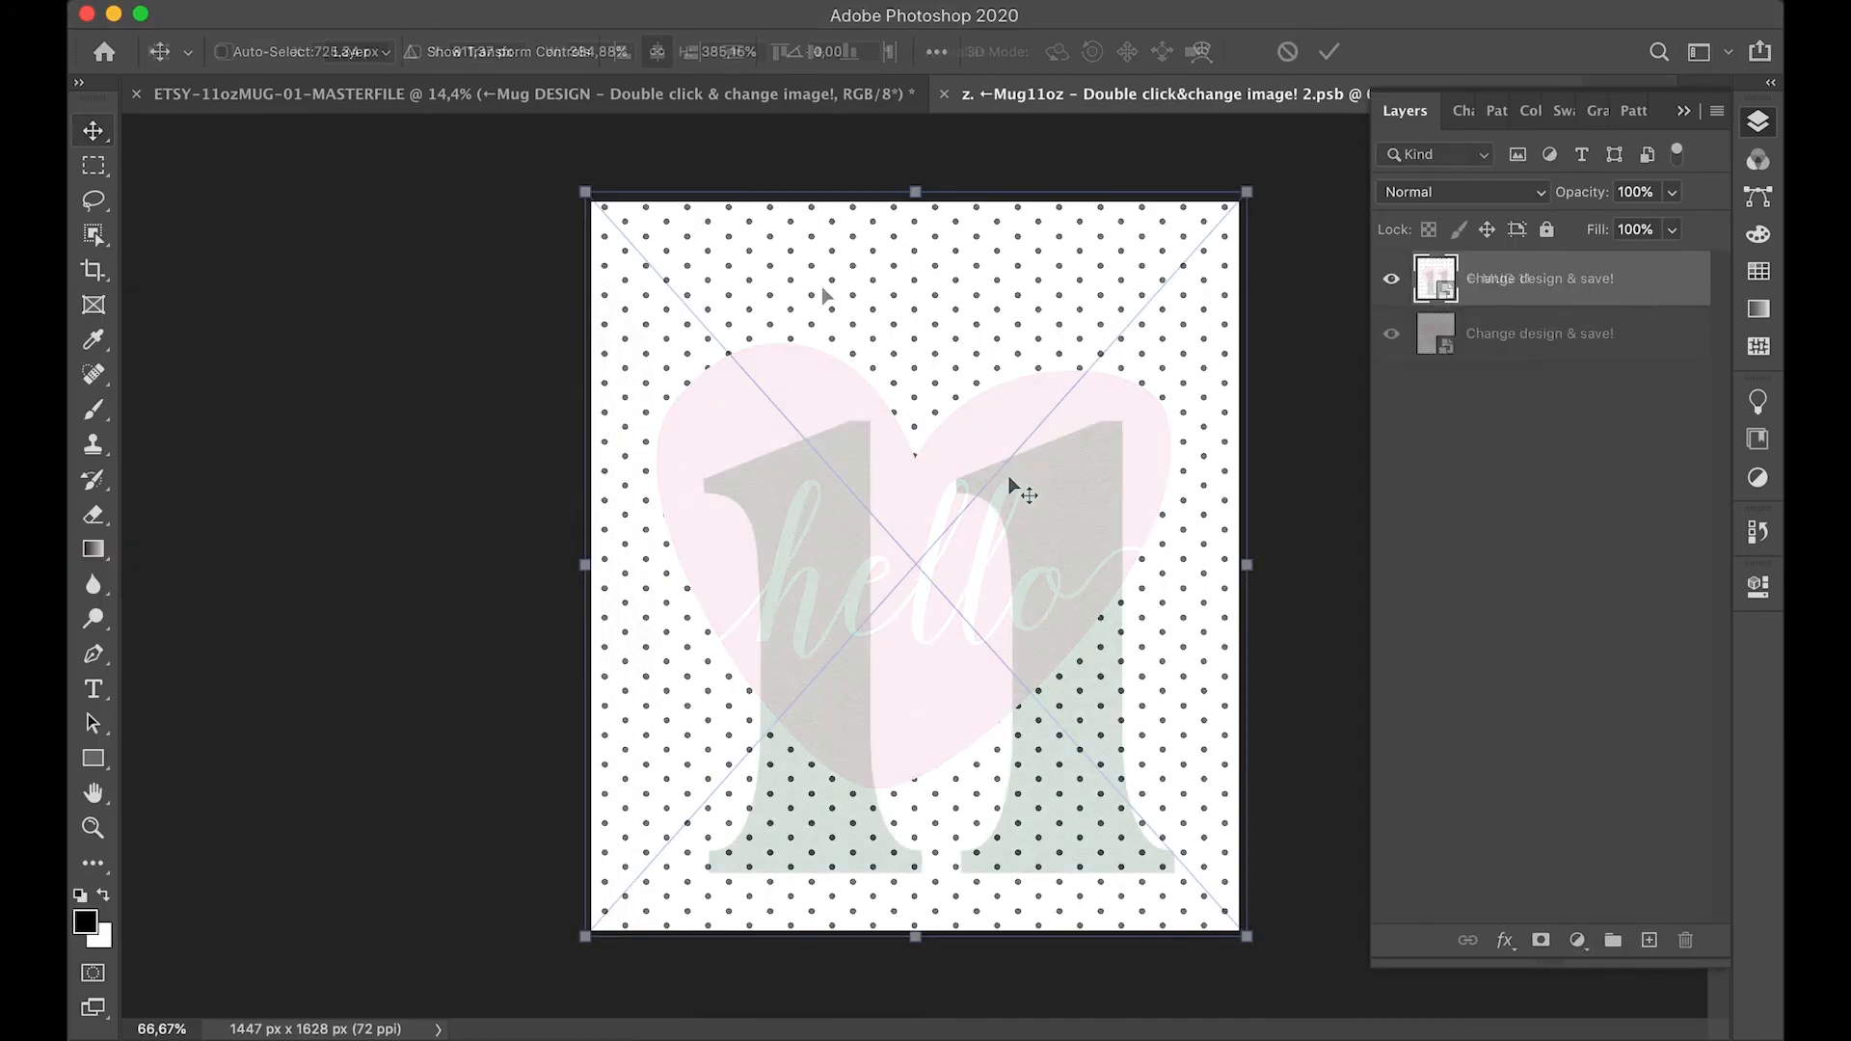
{"action": "right_click", "coordinate": [855, 333]}
{"action": "left_click", "coordinate": [879, 318]}
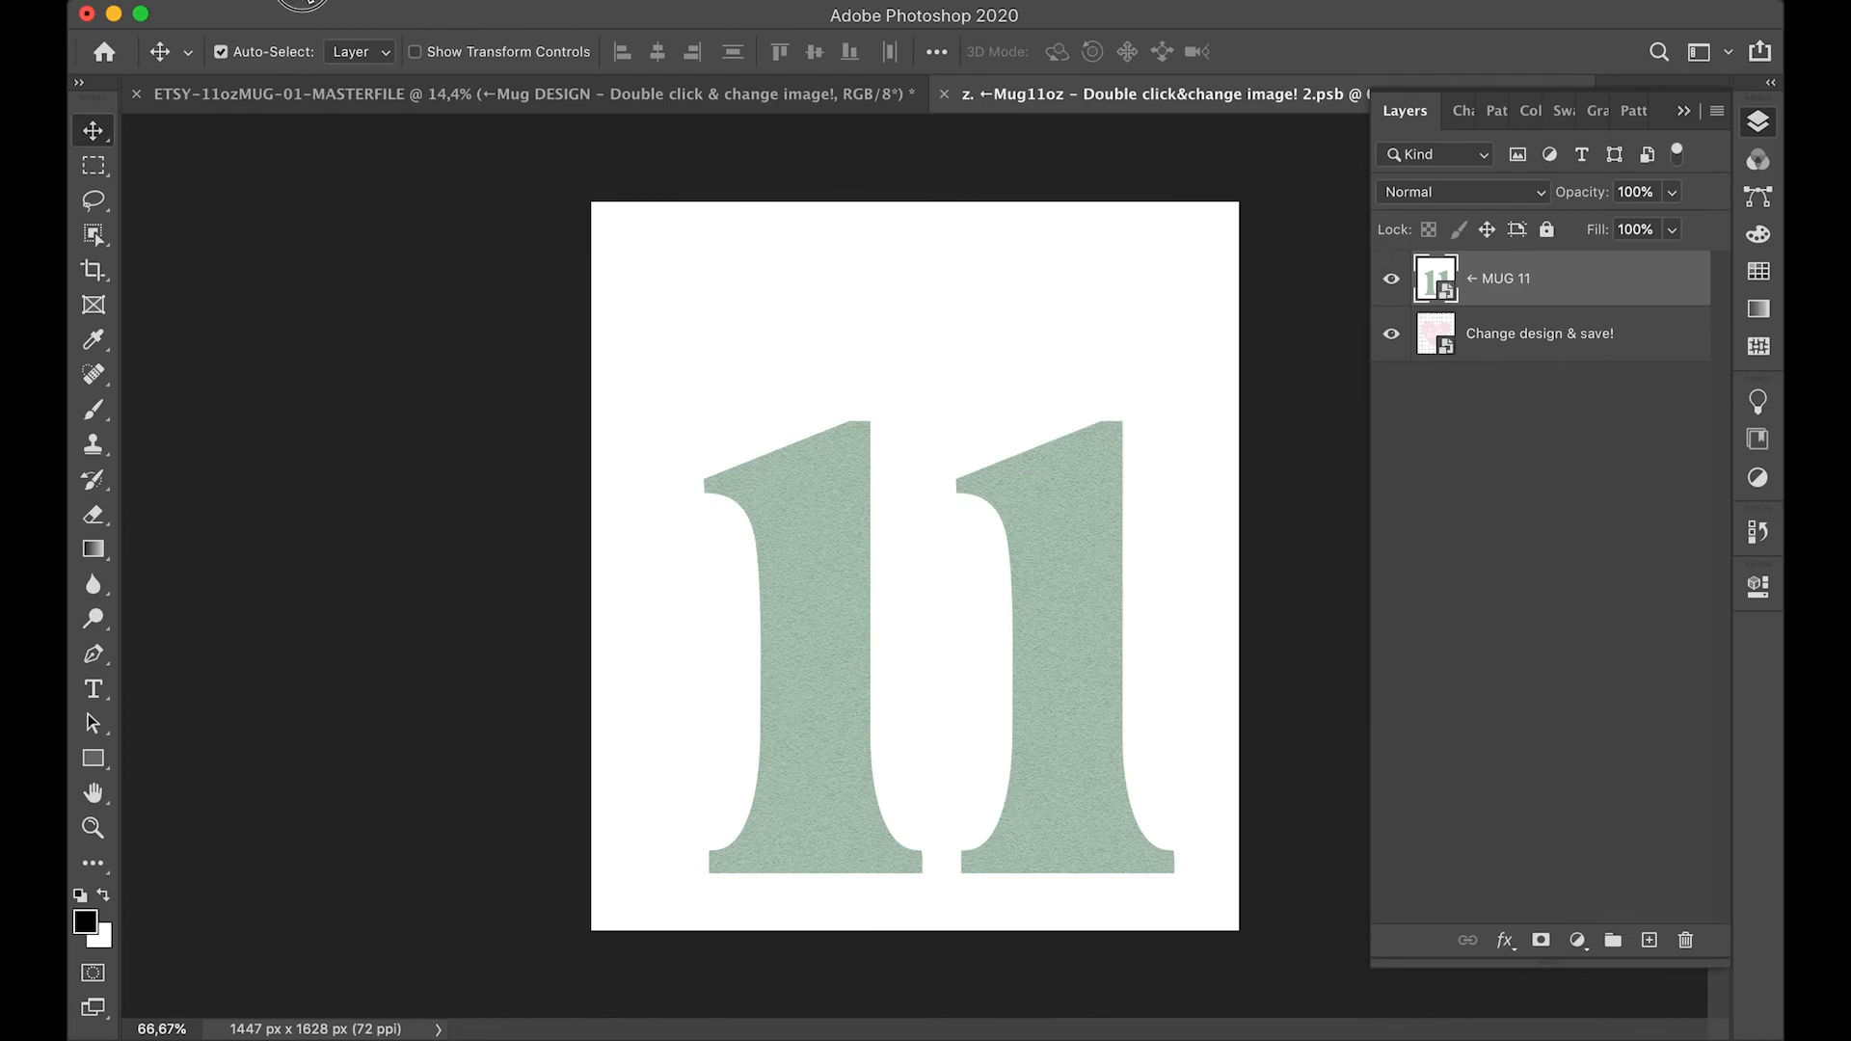
- Save the mug design smart object and return to the ETSY-11ozMUG-01-MASTERFILE document with its three artboards
{"action": "left_click", "coordinate": [301, 2]}
{"action": "left_click", "coordinate": [386, 257]}
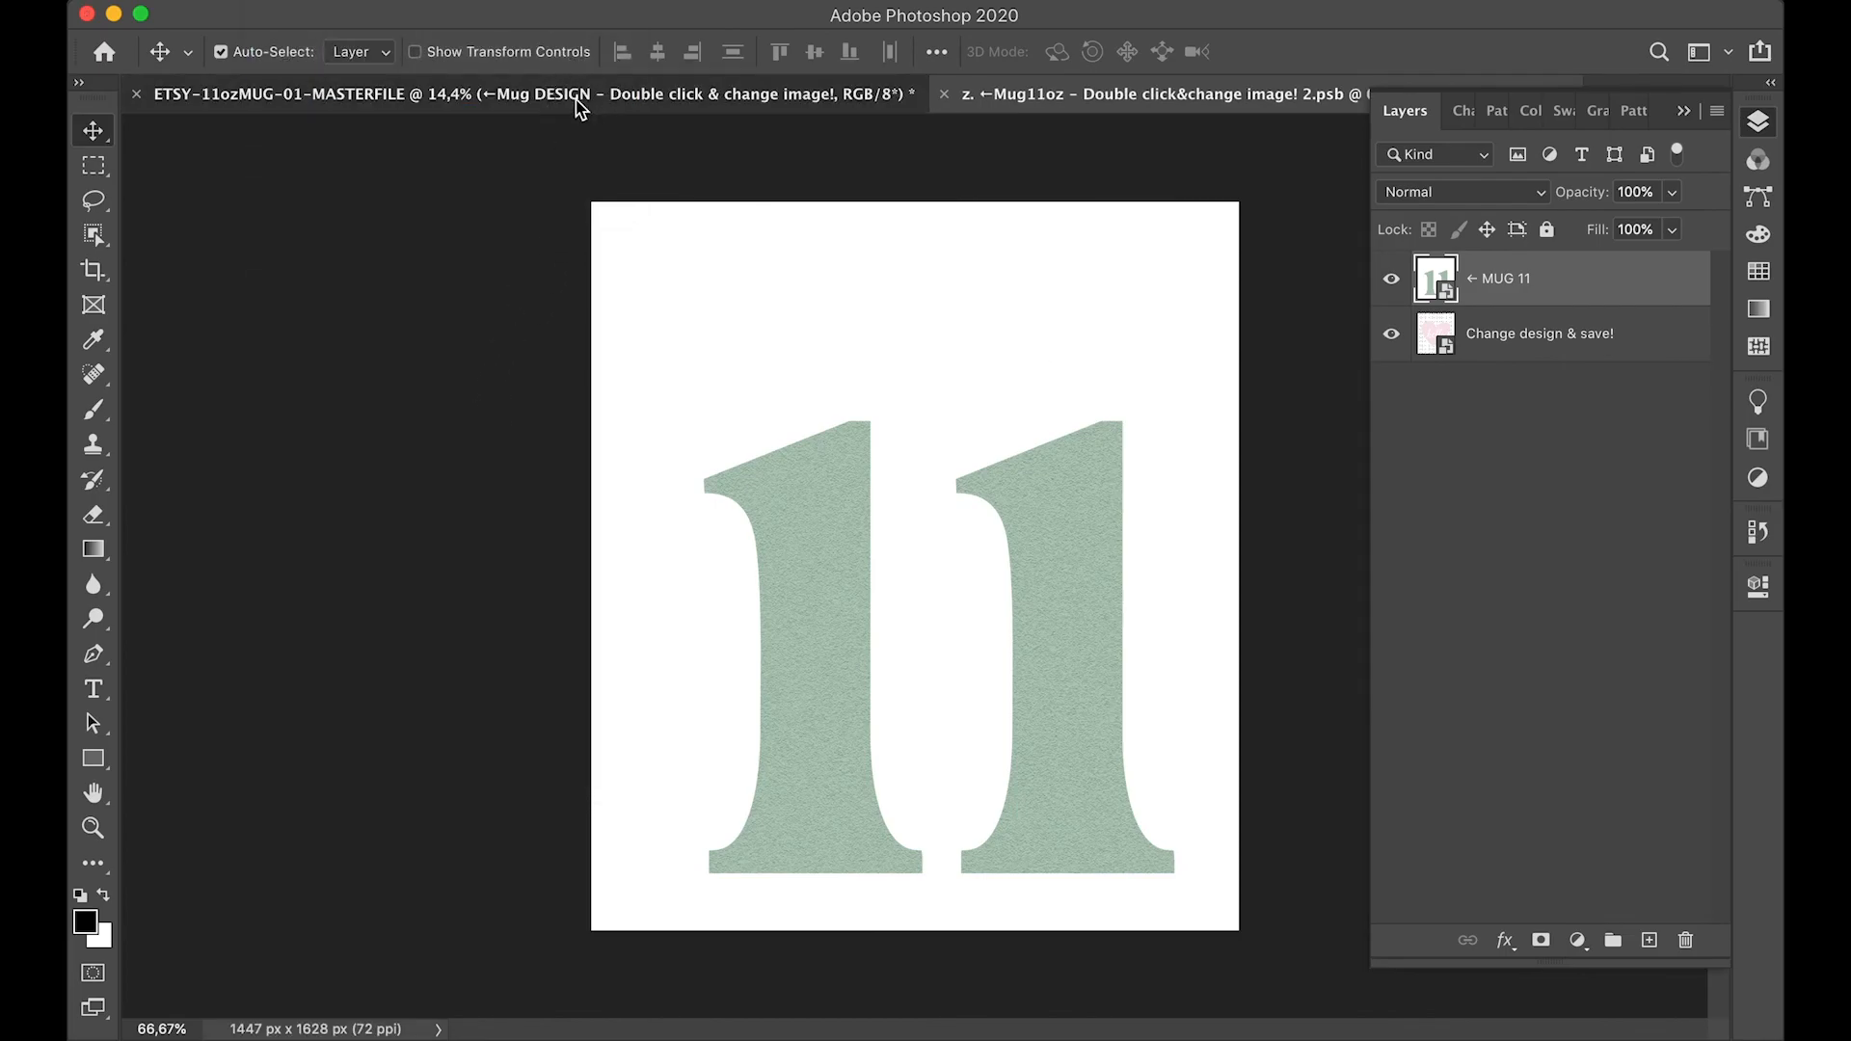
{"action": "left_click", "coordinate": [578, 96]}
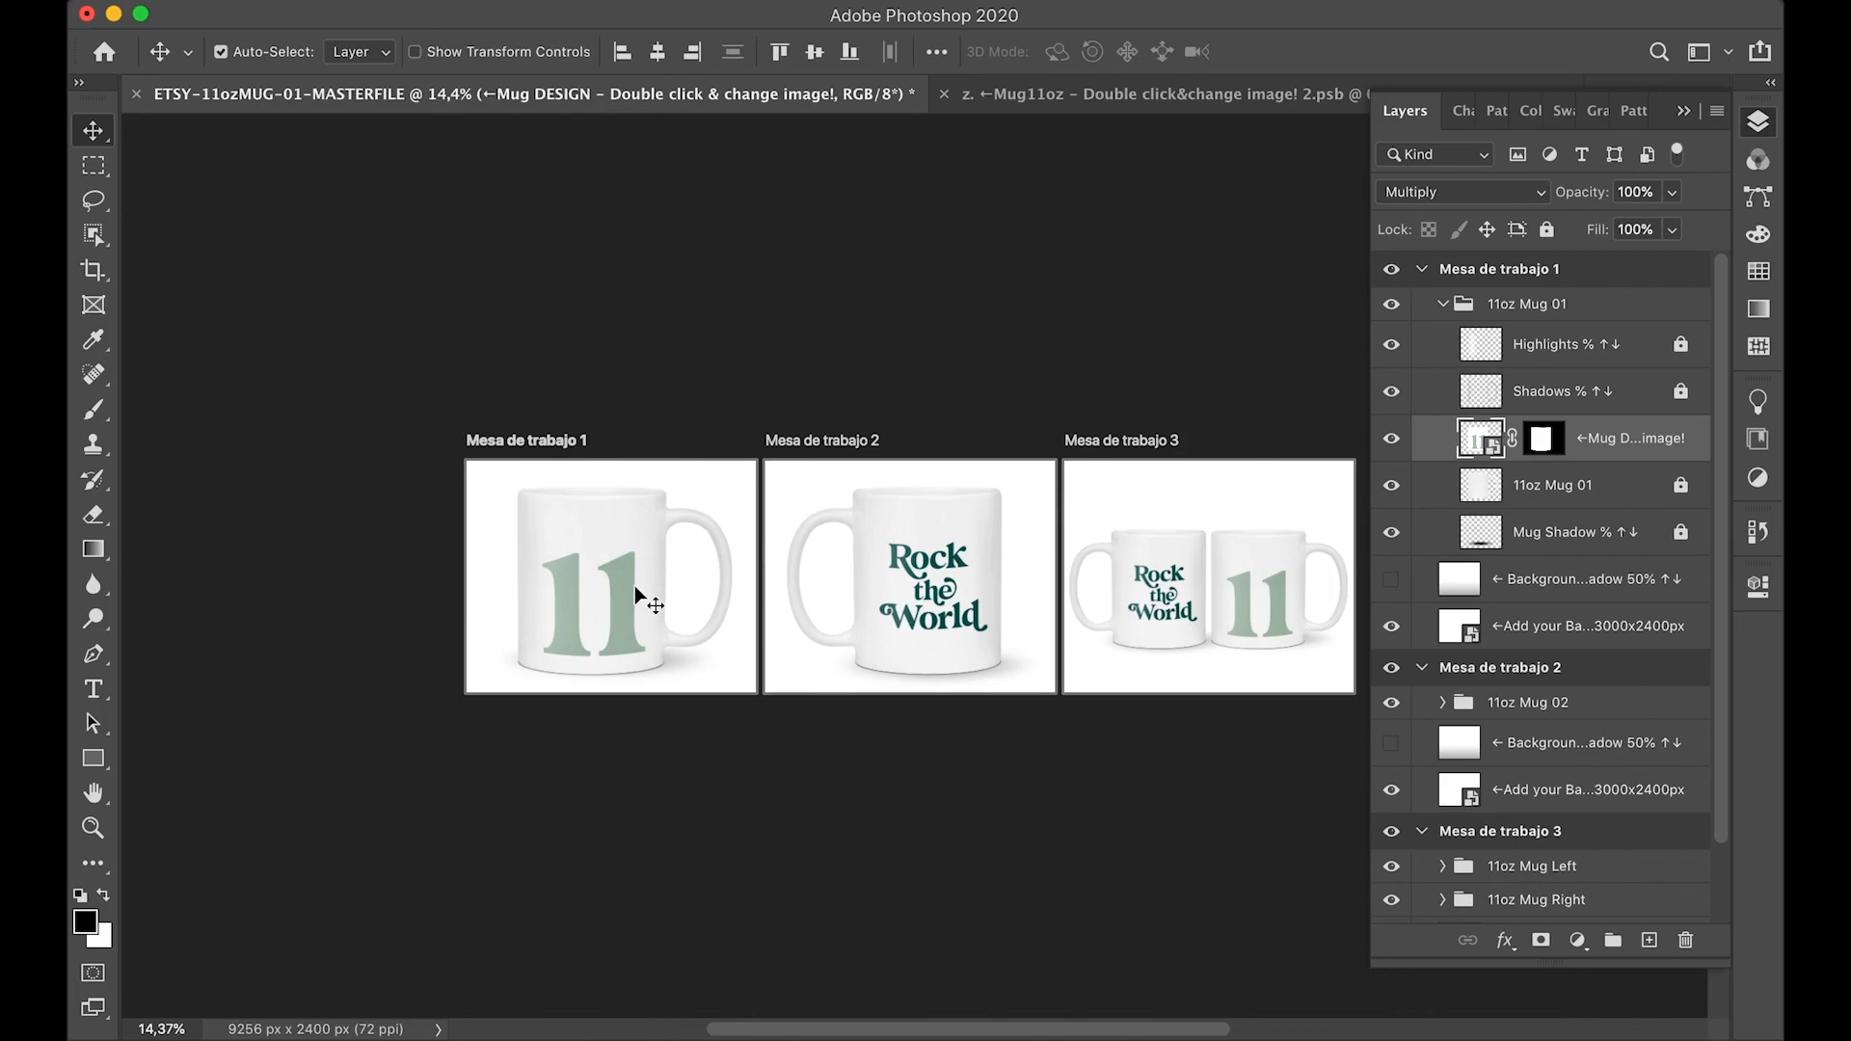